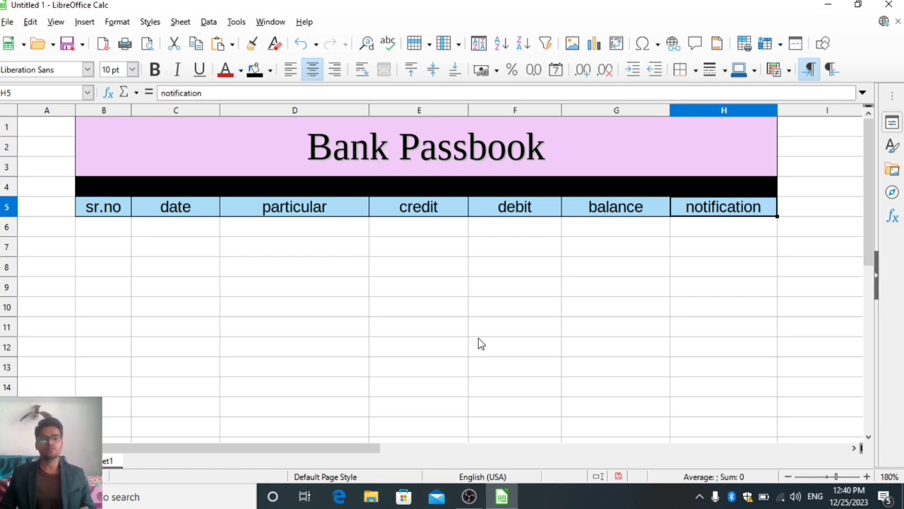
Examine the passbook columns along the first empty row below the headers, from date through notification.
{"action": "key", "text": "Down"}
{"action": "key", "text": "Left"}
{"action": "key", "text": "Left"}
{"action": "key", "text": "Left"}
{"action": "key", "text": "Left"}
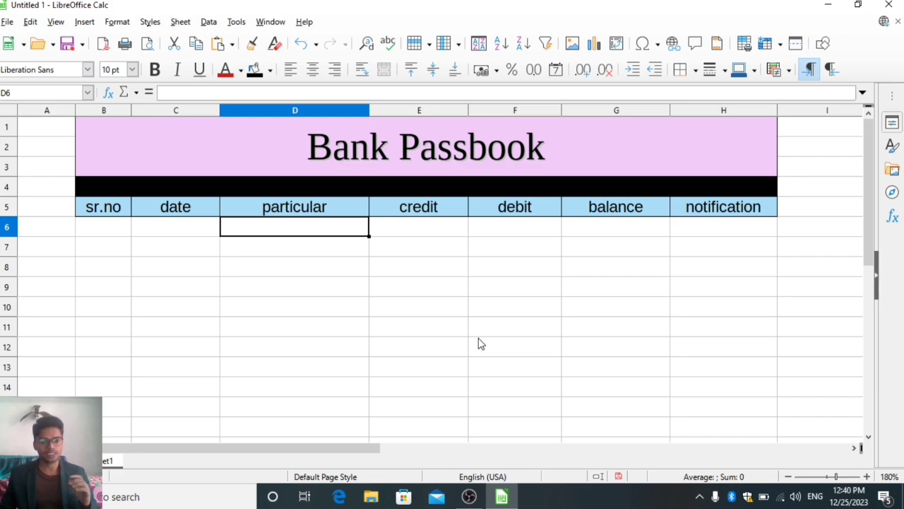
{"action": "key", "text": "Left"}
{"action": "key", "text": "Right"}
{"action": "key", "text": "Right"}
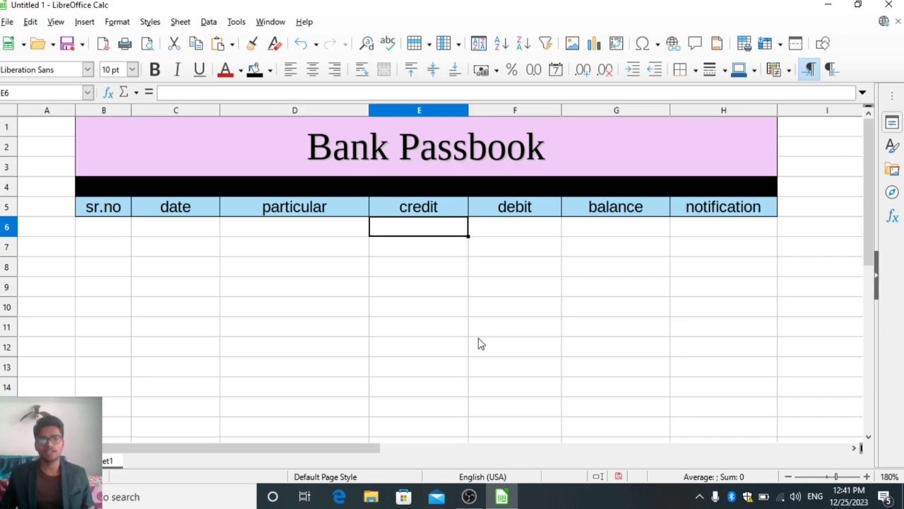
{"action": "key", "text": "Right"}
{"action": "key", "text": "Right"}
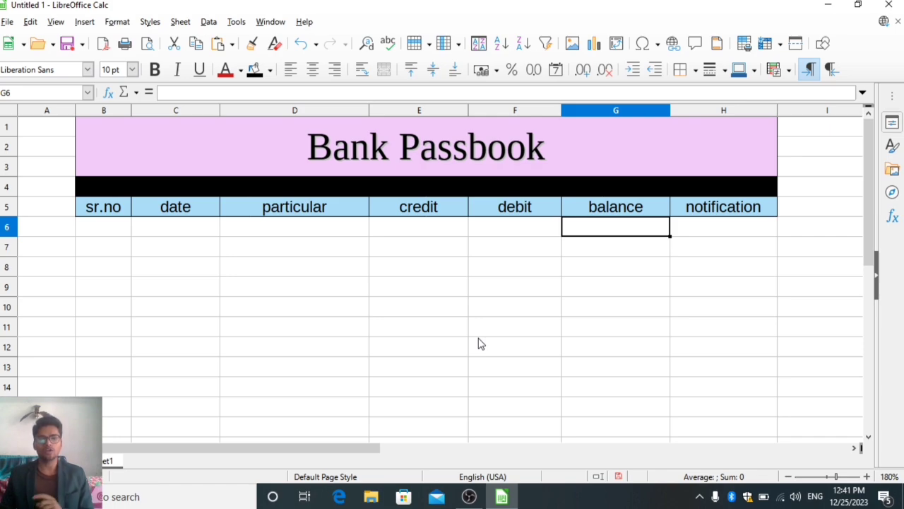
{"action": "key", "text": "Right"}
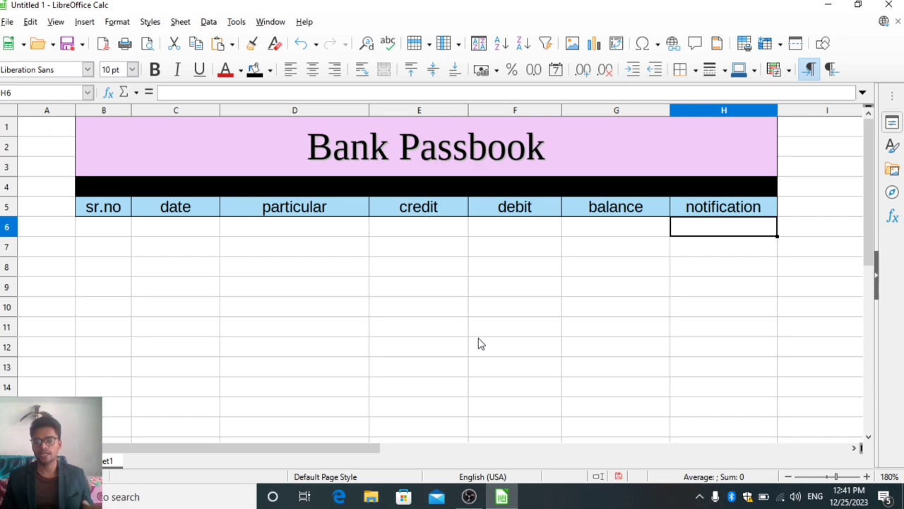
{"action": "key", "text": "Left"}
{"action": "key", "text": "Left"}
{"action": "key", "text": "Left"}
{"action": "key", "text": "Left"}
{"action": "key", "text": "Left"}
{"action": "key", "text": "Left"}
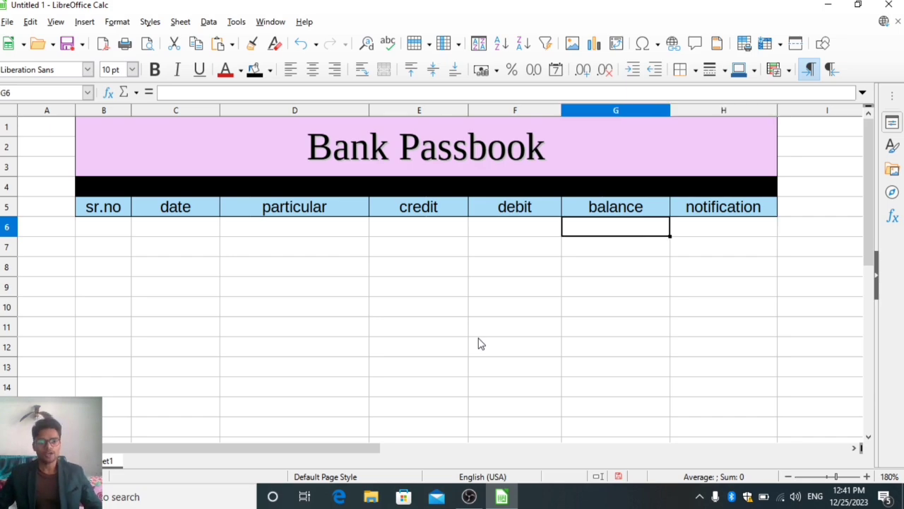
{"action": "key", "text": "Right"}
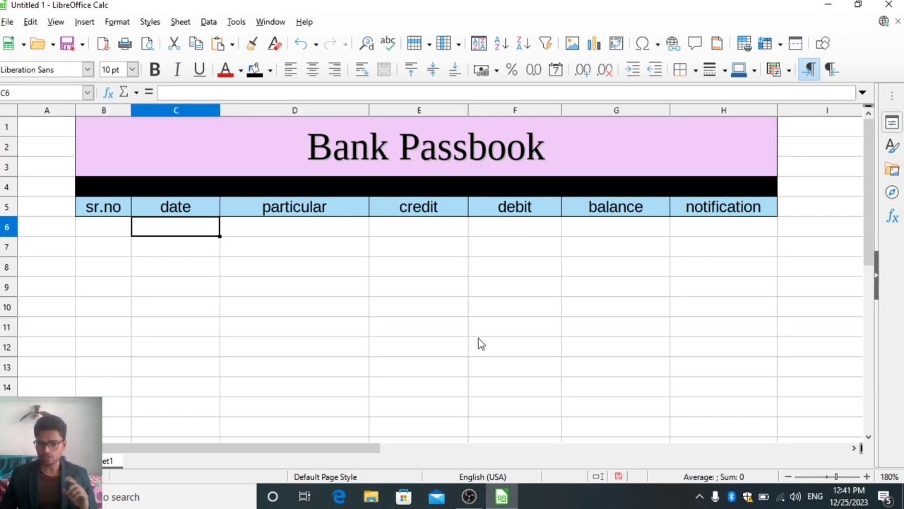
Enter the formula =IF(C6="","",1) in B6 so the first serial number depends on its date cell.
{"action": "key", "text": "Left"}
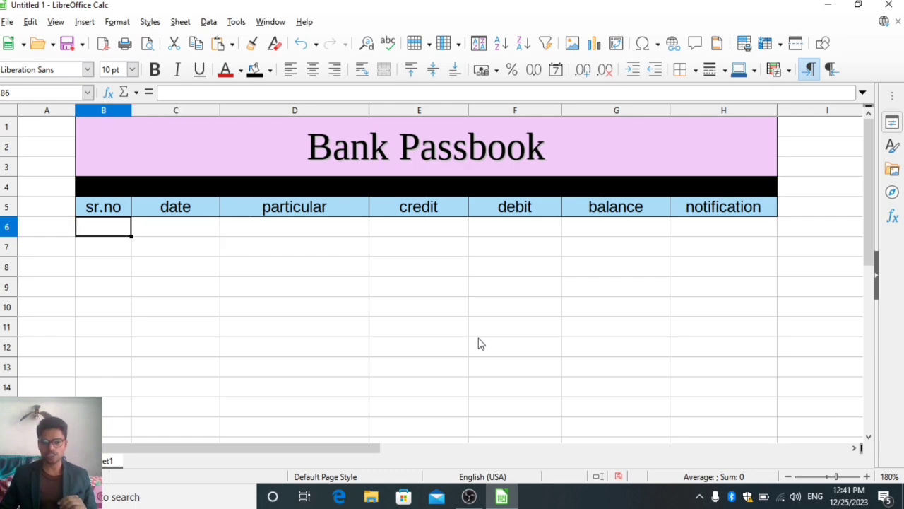
{"action": "key", "text": "Right"}
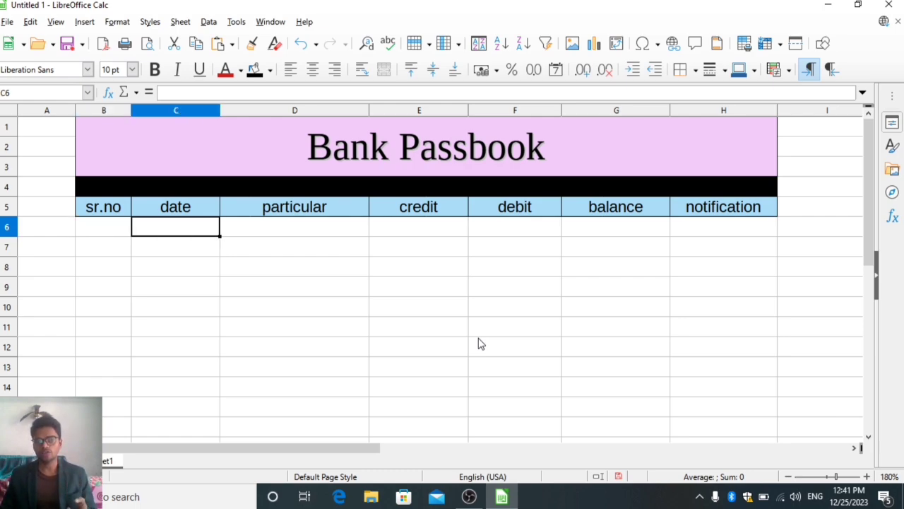
{"action": "key", "text": "Left"}
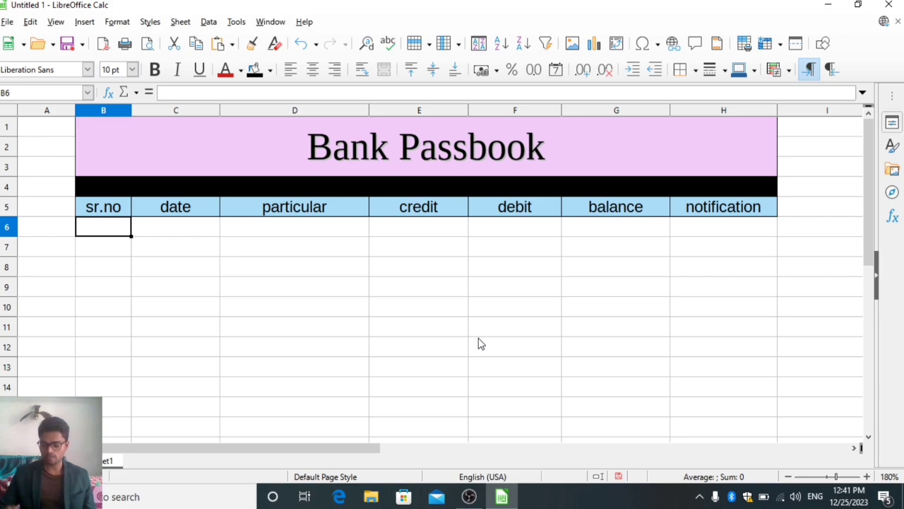
{"action": "type", "text": "=if"}
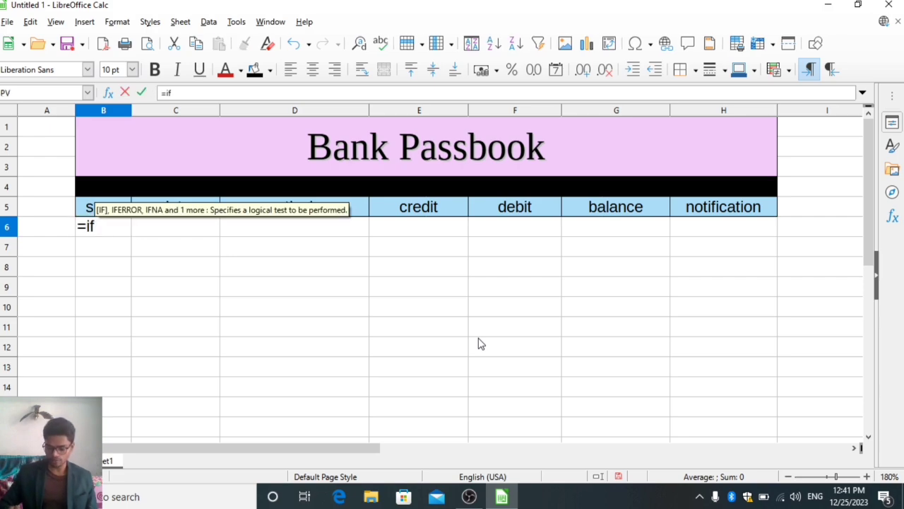
{"action": "type", "text": "("}
{"action": "key", "text": "Right"}
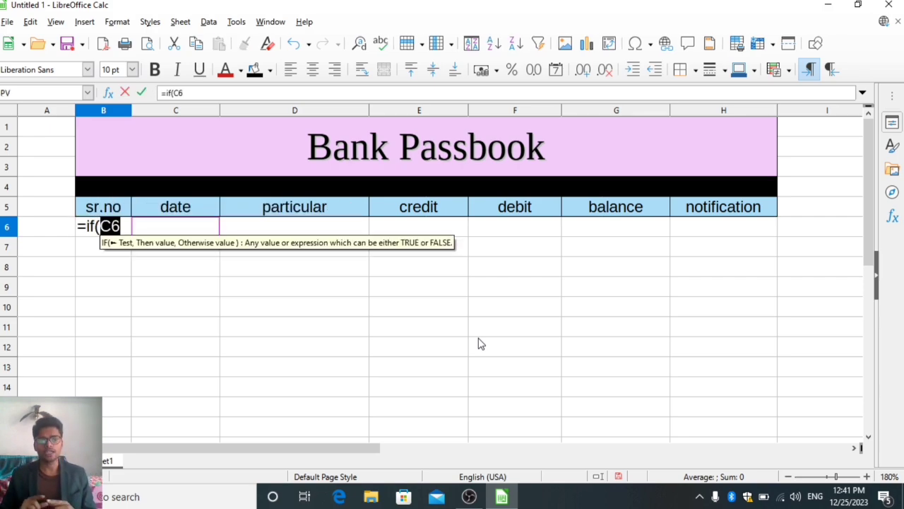
{"action": "type", "text": "=\"\""}
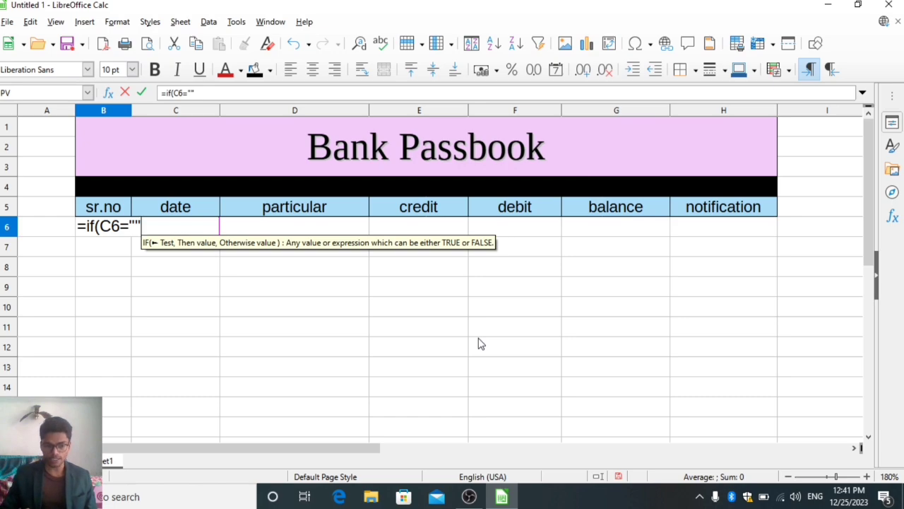
{"action": "type", "text": ",\"\""}
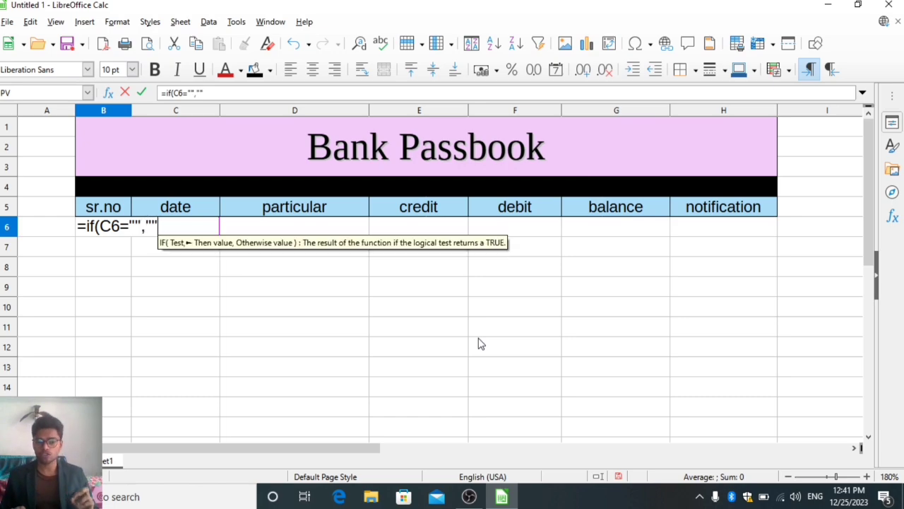
{"action": "type", "text": ","}
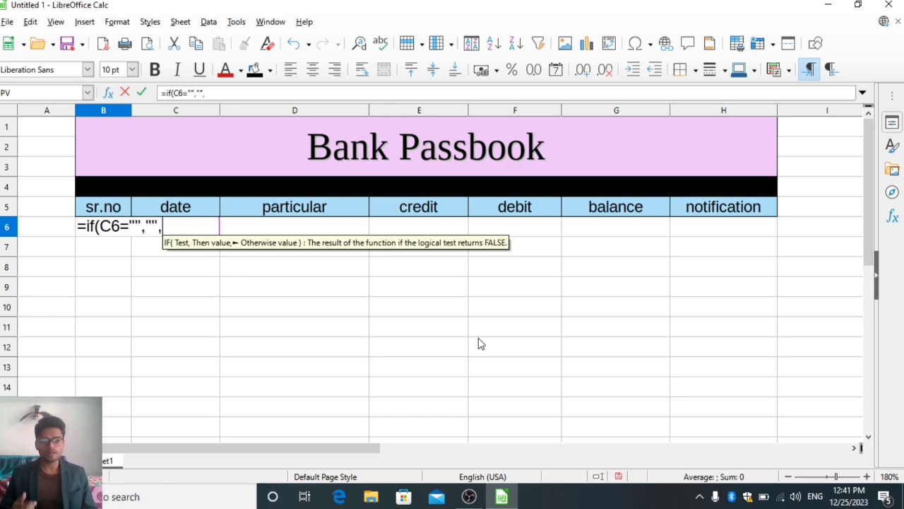
{"action": "type", "text": "1)"}
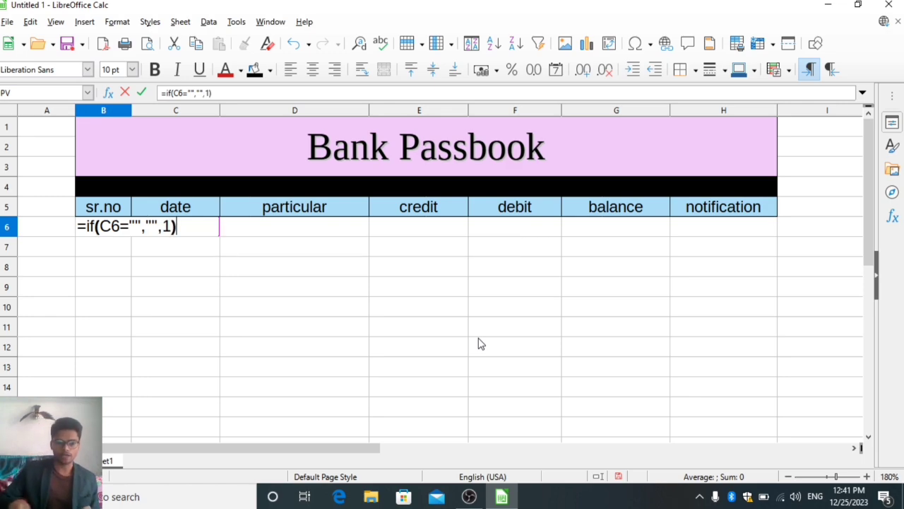
{"action": "key", "text": "Return"}
{"action": "key", "text": "Up"}
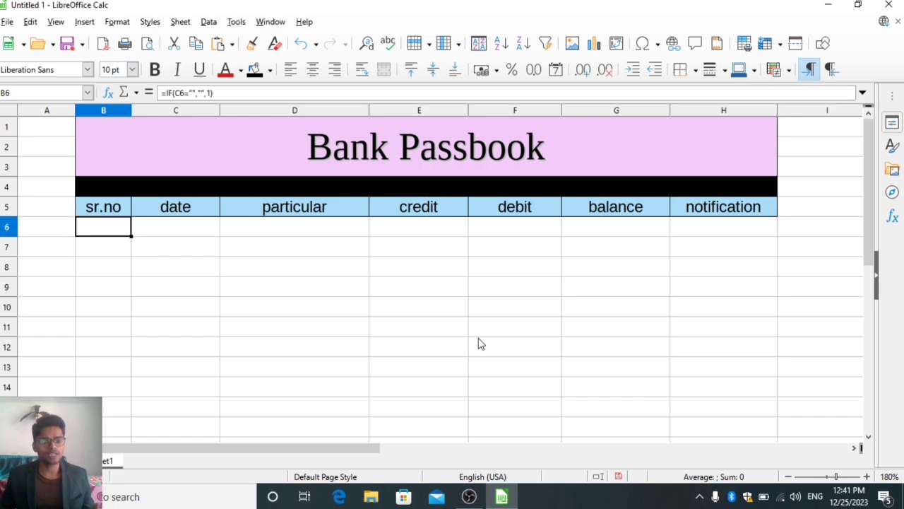
Enter the date 4/6/2023 in C6 and check the serial number formula beside it in B6.
{"action": "key", "text": "Right"}
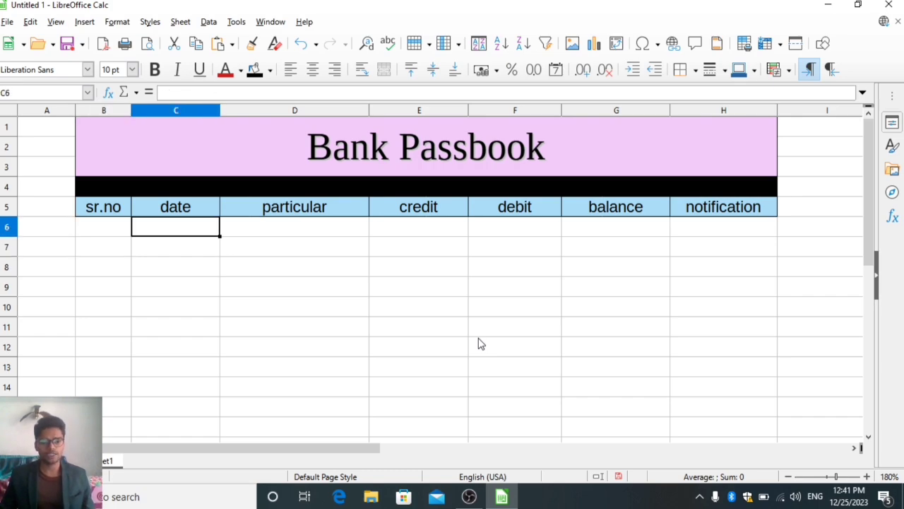
{"action": "type", "text": "928"}
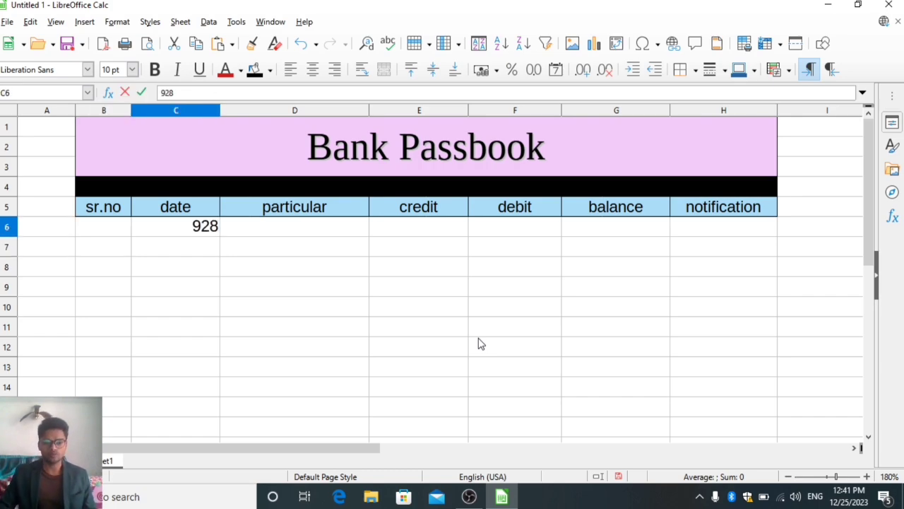
{"action": "key", "text": "BackSpace"}
{"action": "key", "text": "BackSpace"}
{"action": "key", "text": "BackSpace"}
{"action": "type", "text": "4/"}
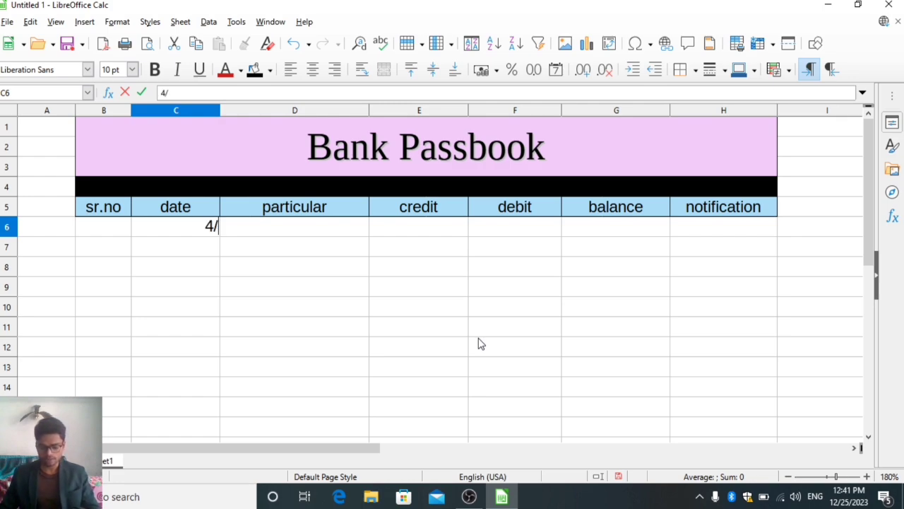
{"action": "type", "text": "6/2023"}
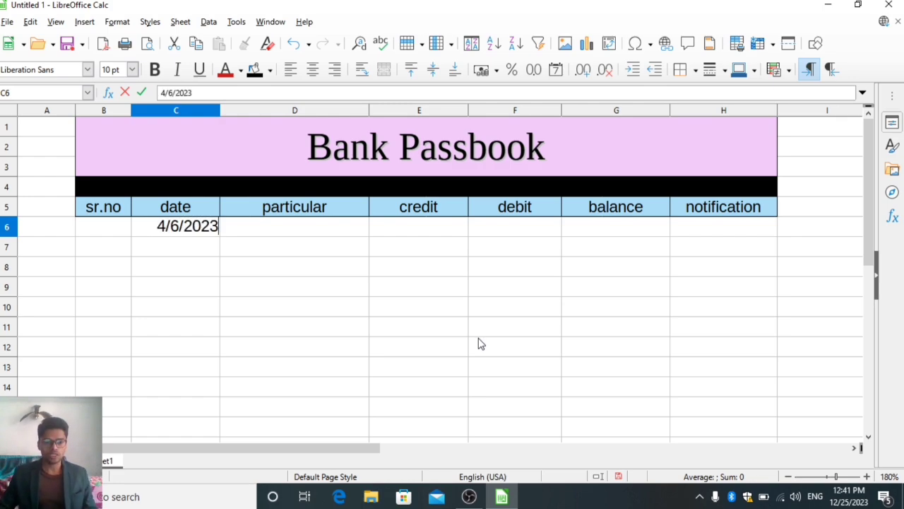
{"action": "key", "text": "Return"}
{"action": "key", "text": "Left"}
{"action": "key", "text": "Up"}
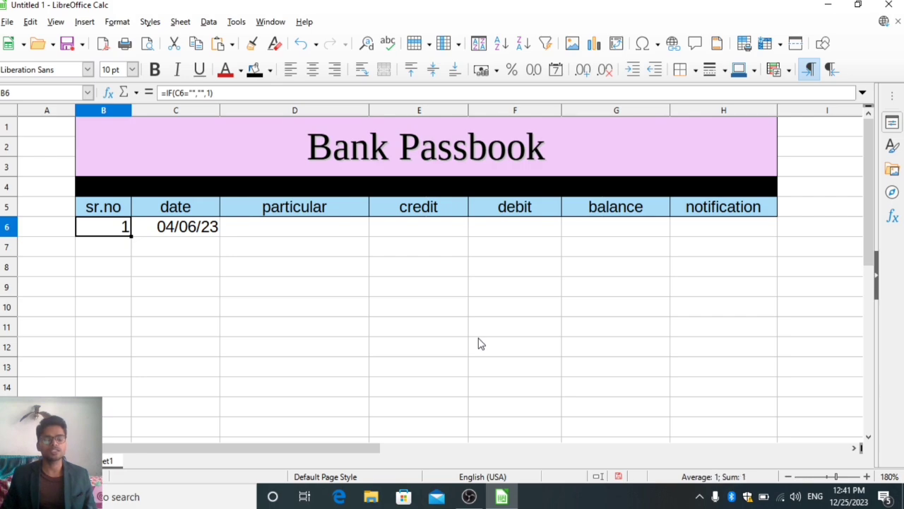
Enter the formula =IF(C7="","",B6+1) in B7 to number the second row from the serial number above.
{"action": "key", "text": "Right"}
{"action": "key", "text": "Down"}
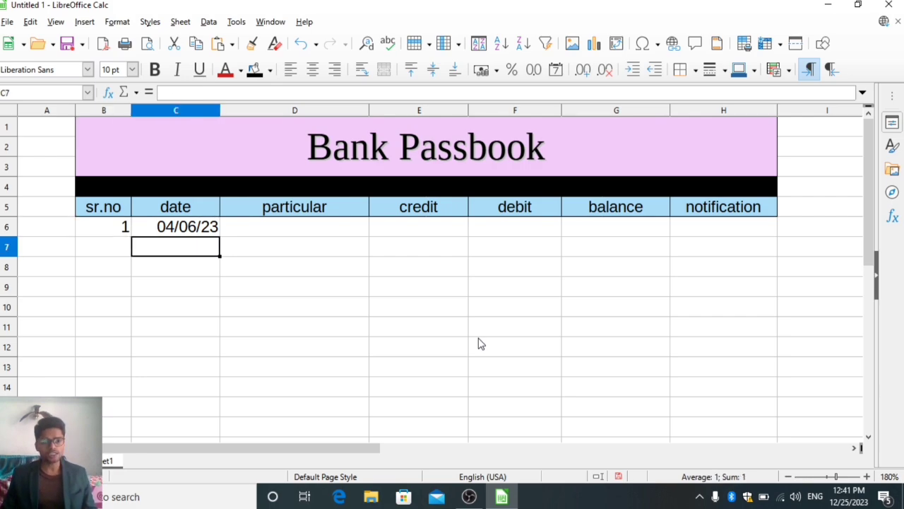
{"action": "key", "text": "Left"}
{"action": "key", "text": "Right"}
{"action": "key", "text": "Left"}
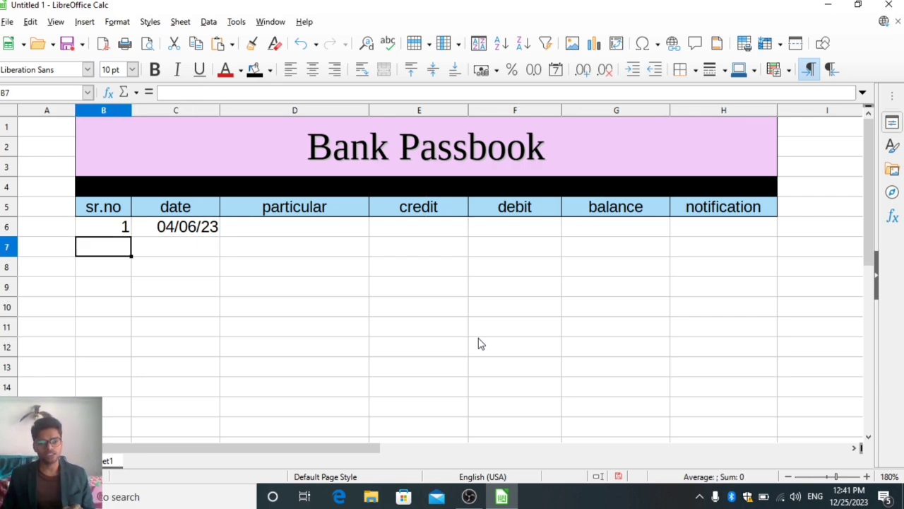
{"action": "type", "text": "=if("}
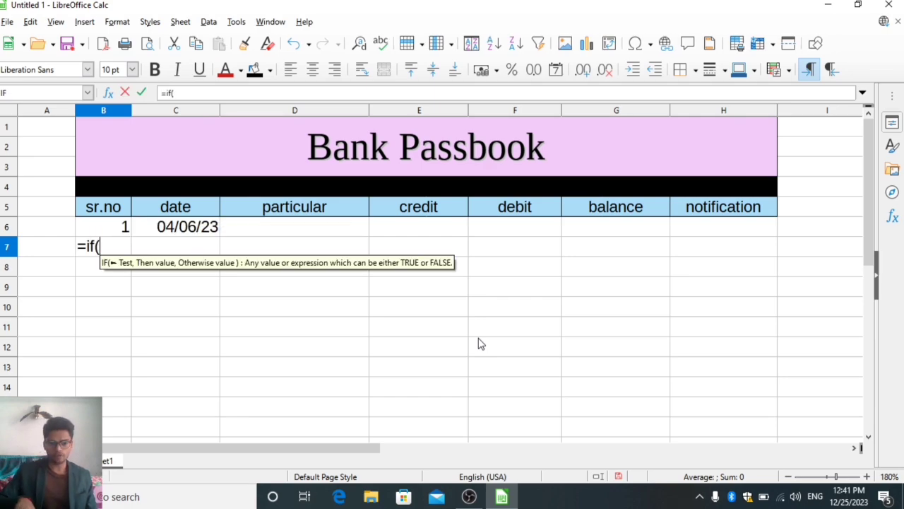
{"action": "key", "text": "Right"}
{"action": "type", "text": "=\"\""}
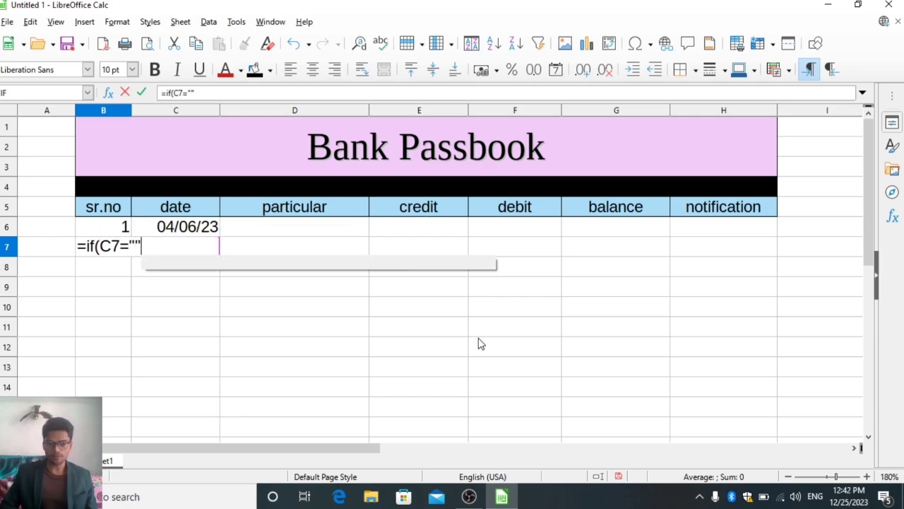
{"action": "type", "text": ",\"\","}
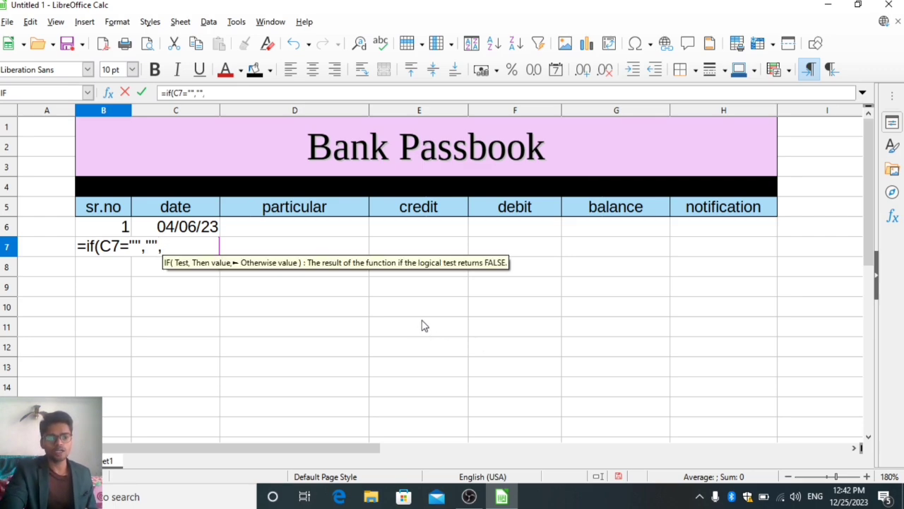
{"action": "left_click", "coordinate": [111, 238]}
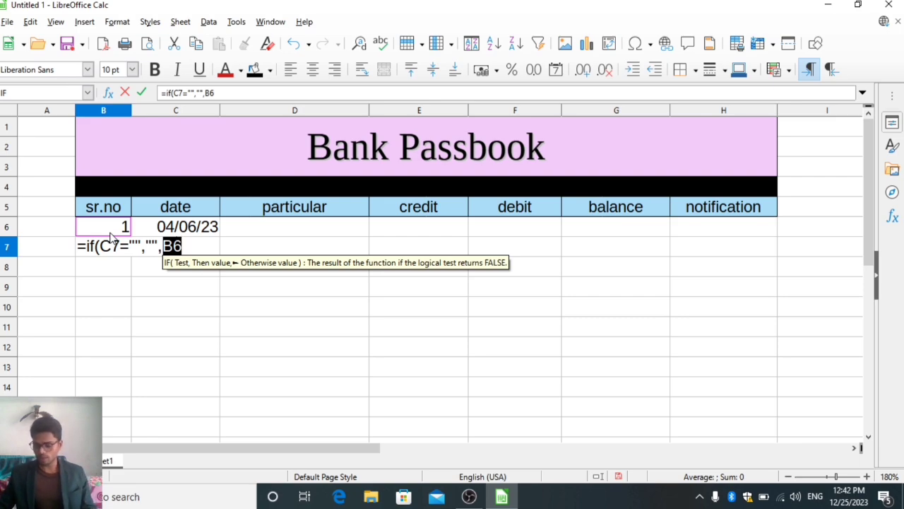
{"action": "type", "text": "+1)"}
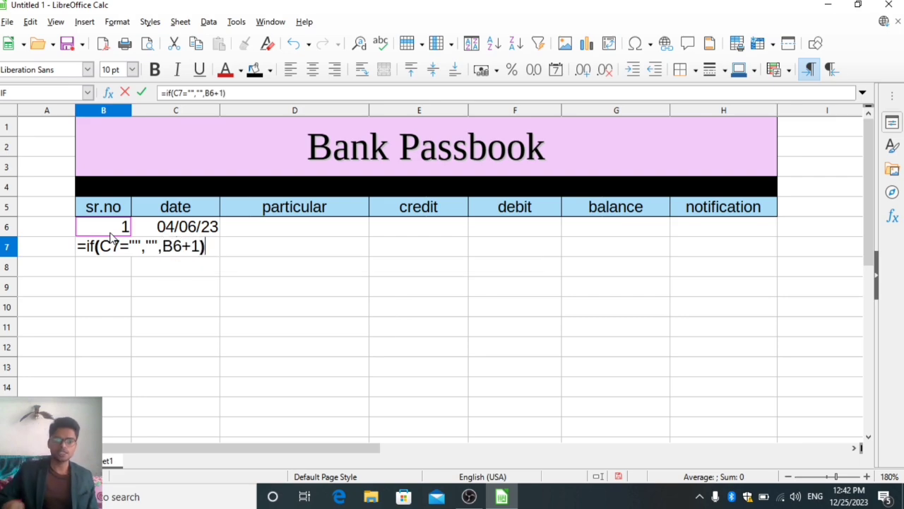
{"action": "key", "text": "Return"}
{"action": "key", "text": "Up"}
{"action": "key", "text": "Up"}
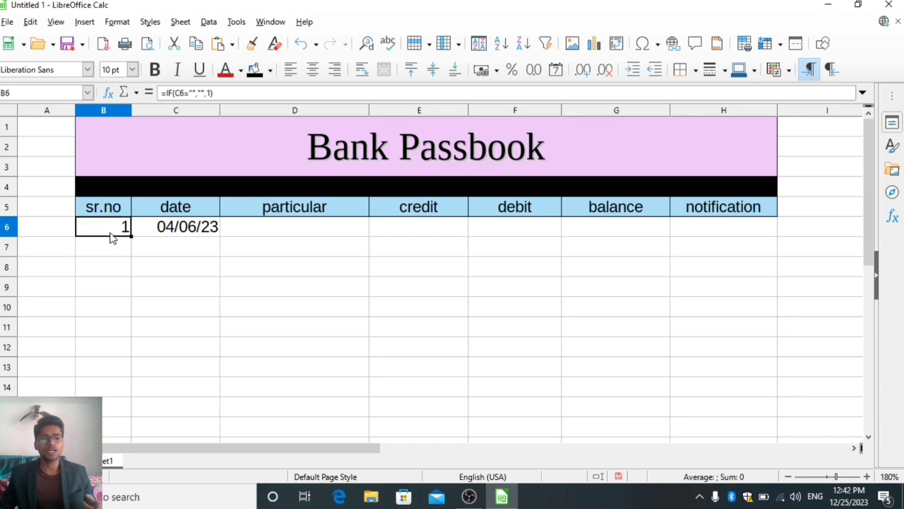
Select the serial number cells B7 to B14, starting from the cell with the new formula.
{"action": "key", "text": "Down"}
{"action": "key", "text": "Down"}
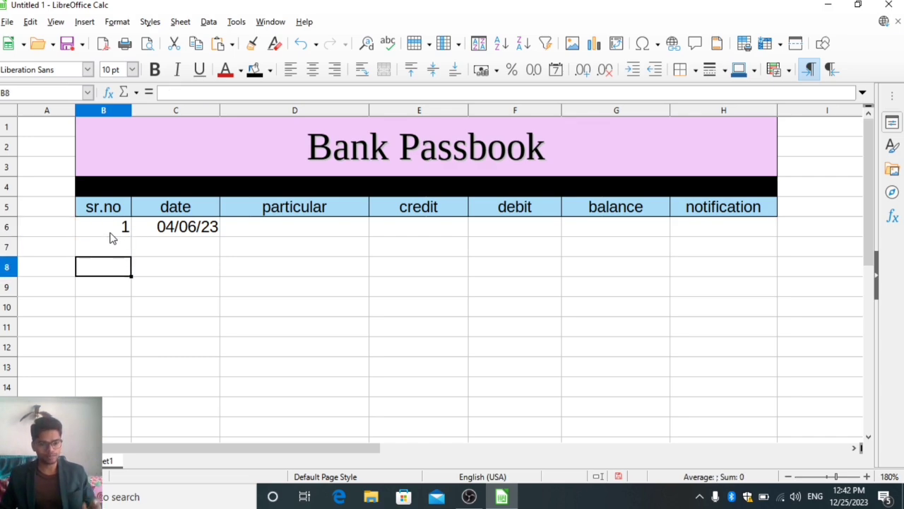
{"action": "key", "text": "Up"}
{"action": "key", "text": "shift+Down"}
{"action": "key", "text": "shift+Down"}
{"action": "key", "text": "shift+Down"}
{"action": "key", "text": "shift+Down"}
{"action": "key", "text": "shift+Down"}
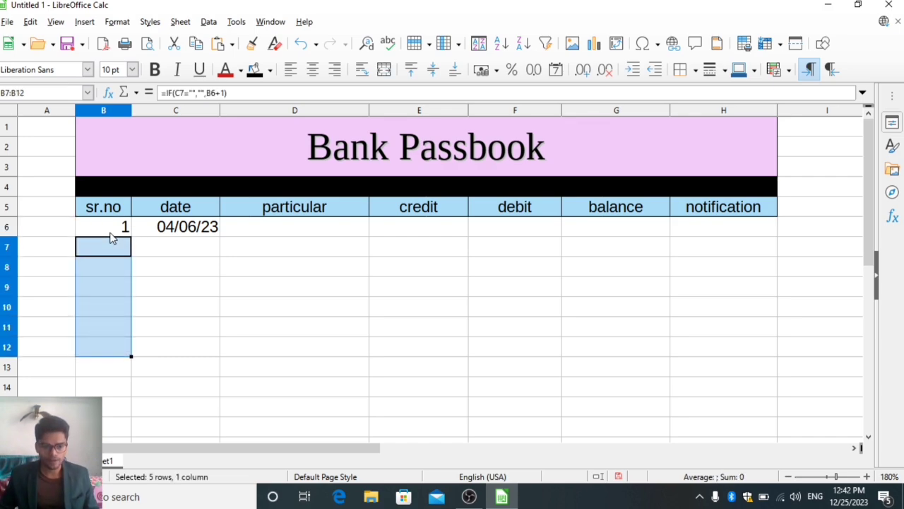
{"action": "key", "text": "shift+Down"}
{"action": "key", "text": "shift+Down"}
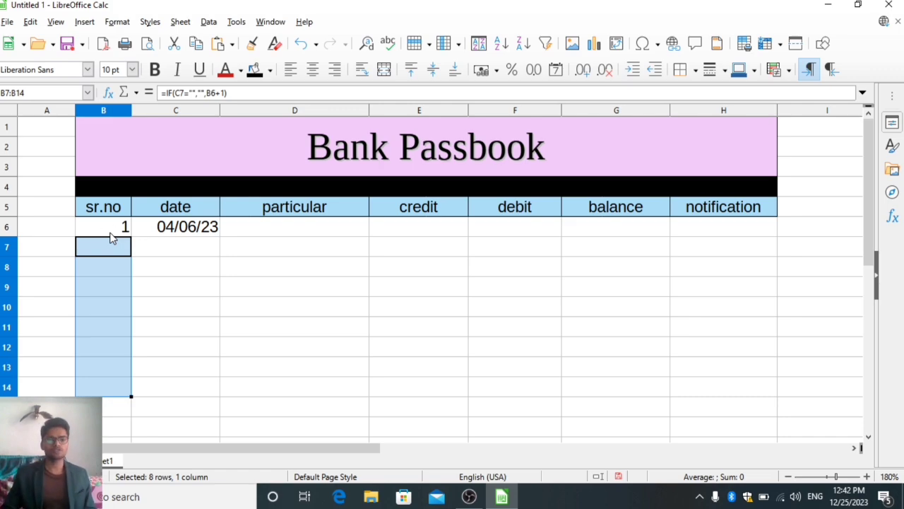
Enter the date 4/7/2023 in C7 for the second passbook entry.
{"action": "key", "text": "Right"}
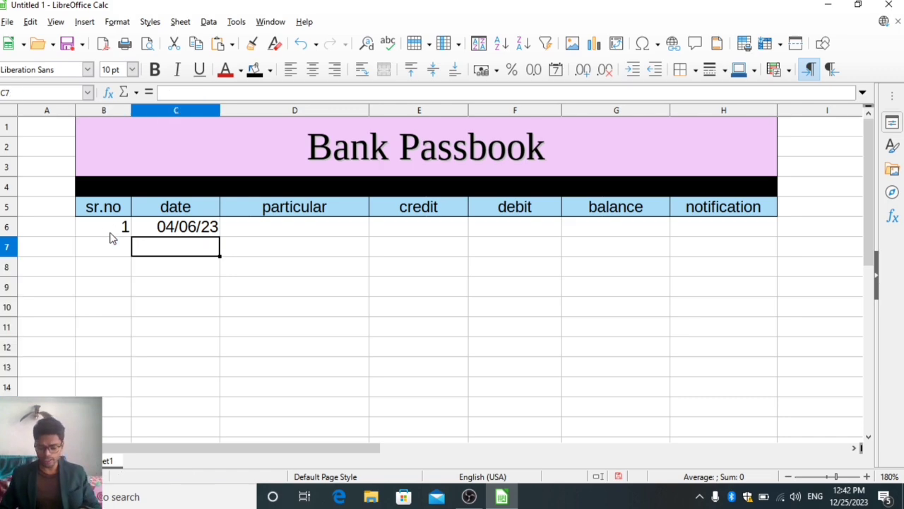
{"action": "type", "text": "4/7/"}
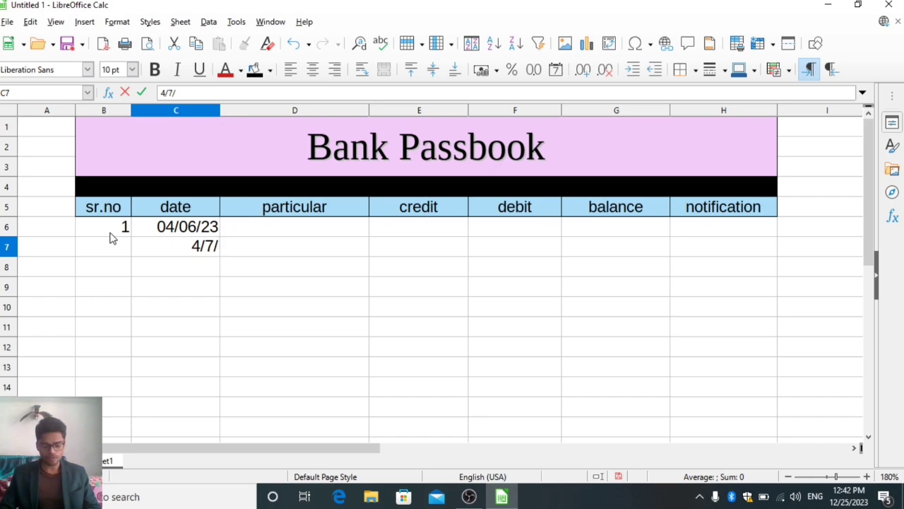
{"action": "type", "text": "2023"}
{"action": "key", "text": "Return"}
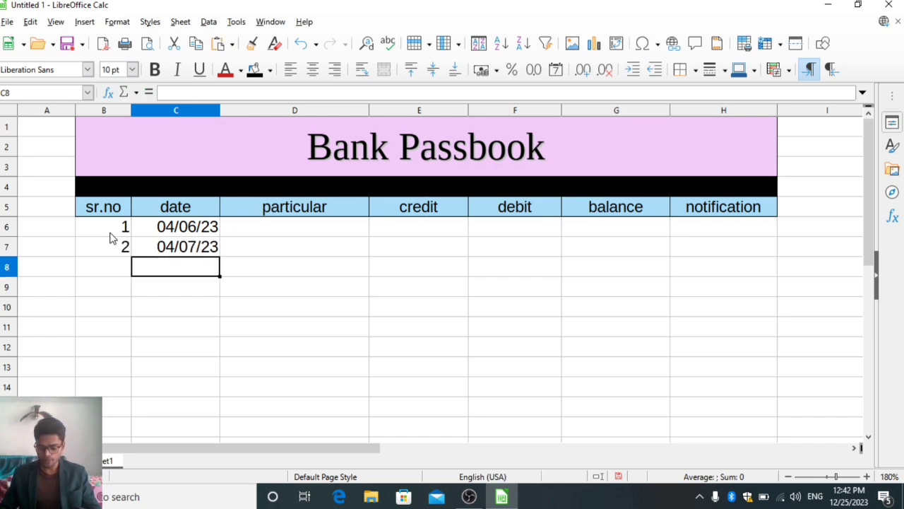
Enter the date 6/8/2023 in C8 for the third passbook entry.
{"action": "type", "text": "6/8/20"}
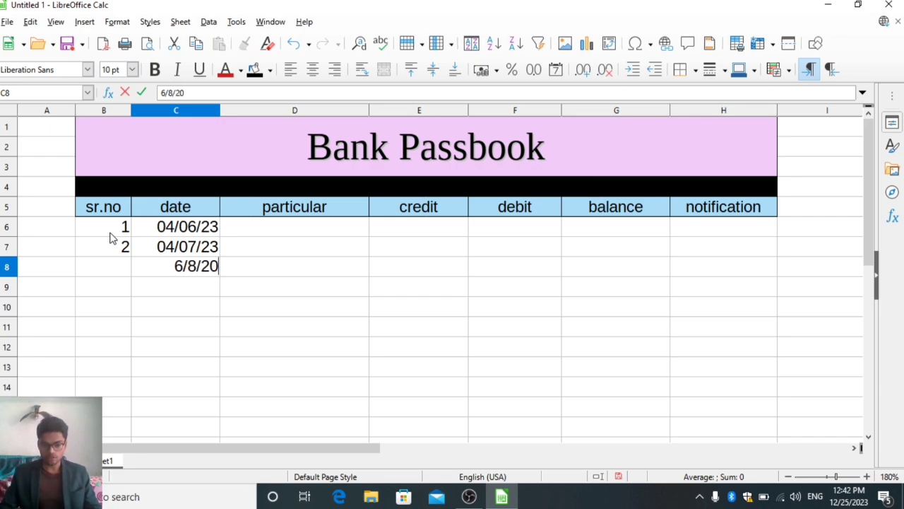
{"action": "type", "text": "23"}
{"action": "key", "text": "Return"}
Centre the serial number cells B6 to B17 horizontally.
{"action": "key", "text": "Up"}
{"action": "key", "text": "Left"}
{"action": "key", "text": "Up"}
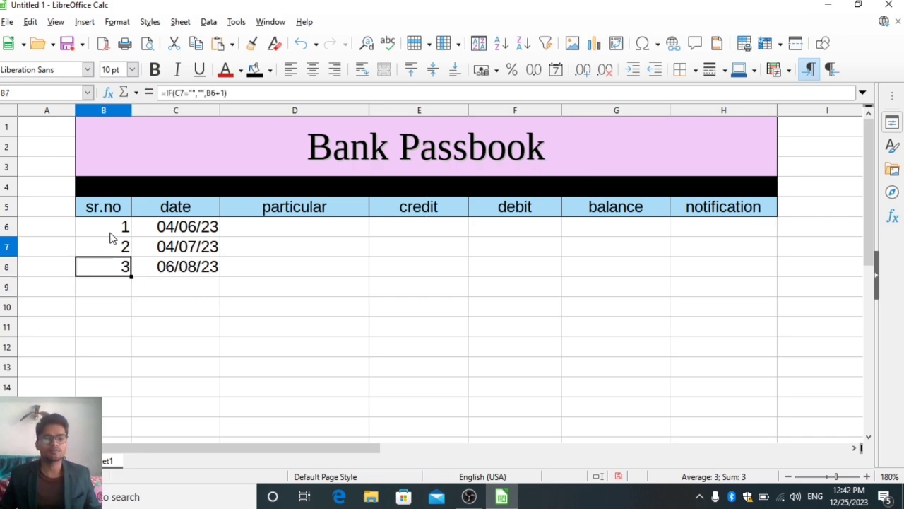
{"action": "key", "text": "Up"}
{"action": "key", "text": "shift+Down"}
{"action": "key", "text": "shift+Down"}
{"action": "key", "text": "shift+Down"}
{"action": "key", "text": "shift+Down"}
{"action": "key", "text": "shift+Down"}
{"action": "key", "text": "shift+Down"}
{"action": "key", "text": "shift+Down"}
{"action": "key", "text": "shift+Down"}
{"action": "key", "text": "shift+Down"}
{"action": "key", "text": "shift+Down"}
{"action": "key", "text": "shift+Down"}
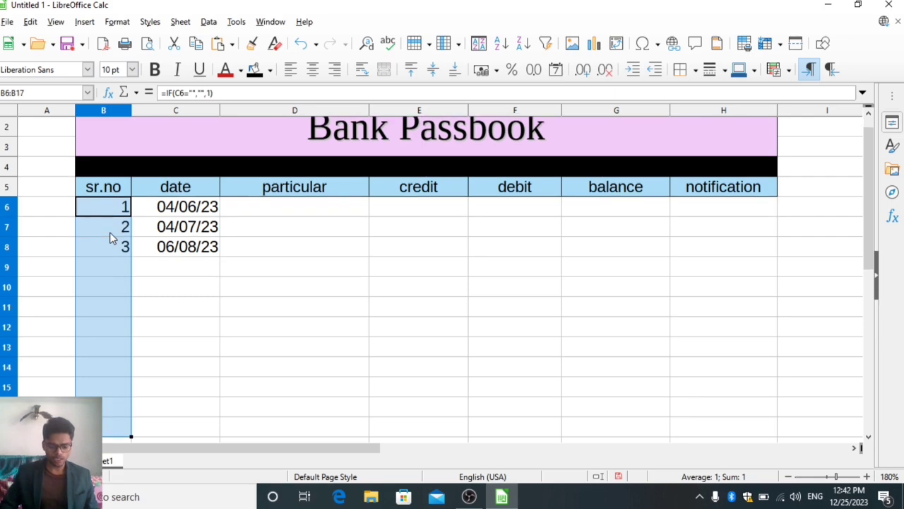
{"action": "key", "text": "ctrl+e"}
Delete the sample dates in C6 to C8.
{"action": "key", "text": "Right"}
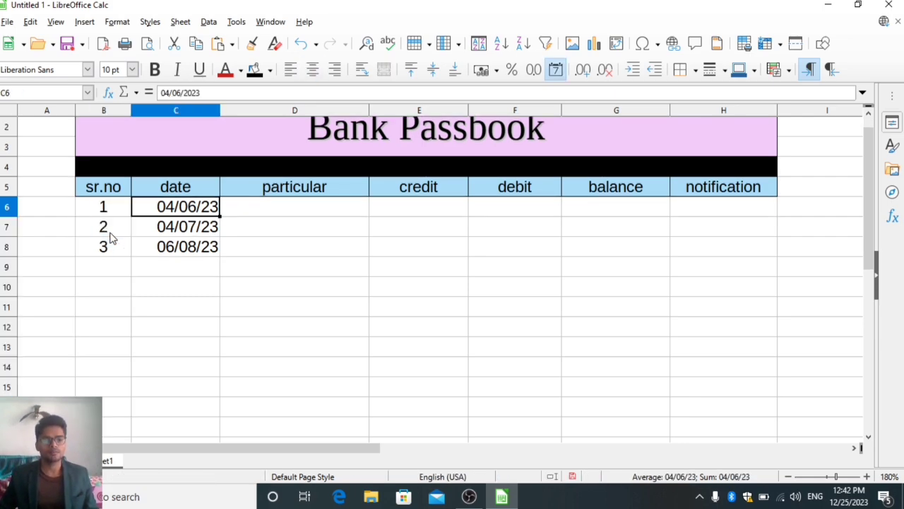
{"action": "key", "text": "shift+Down"}
{"action": "key", "text": "shift+Down"}
{"action": "key", "text": "Delete"}
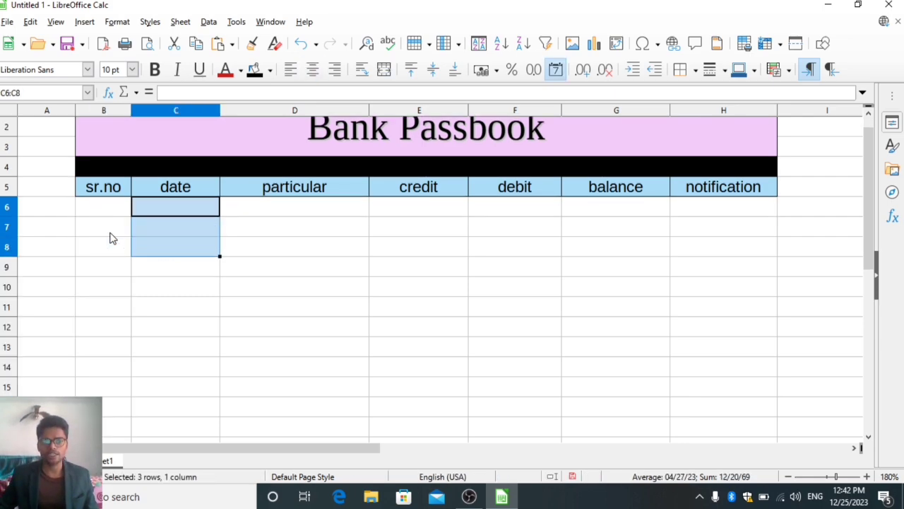
Enter the formula =IF(D6="","",TODAY()) in C6 to show today's date once a particular is filled in.
{"action": "key", "text": "Left"}
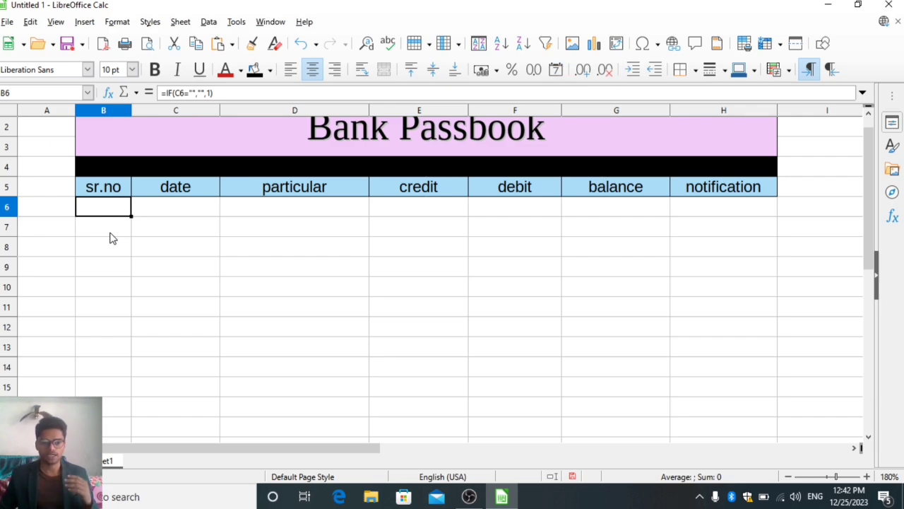
{"action": "key", "text": "Right"}
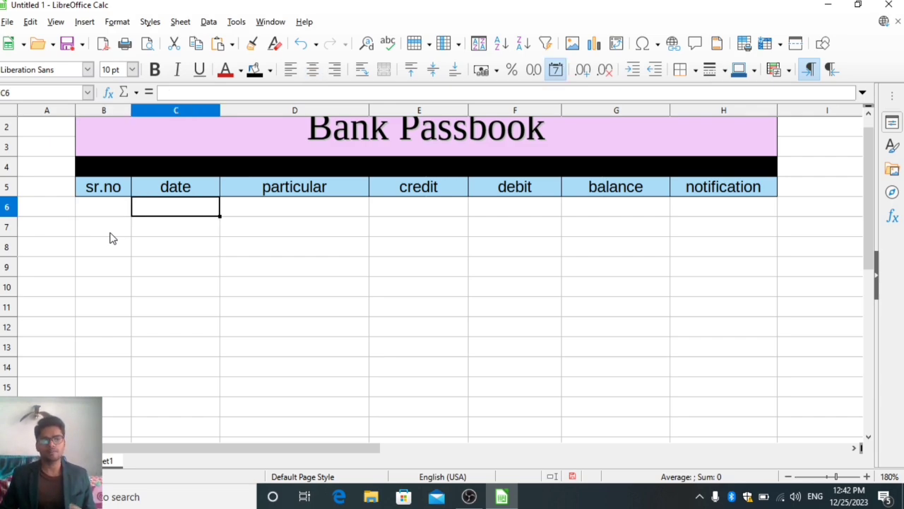
{"action": "key", "text": "Right"}
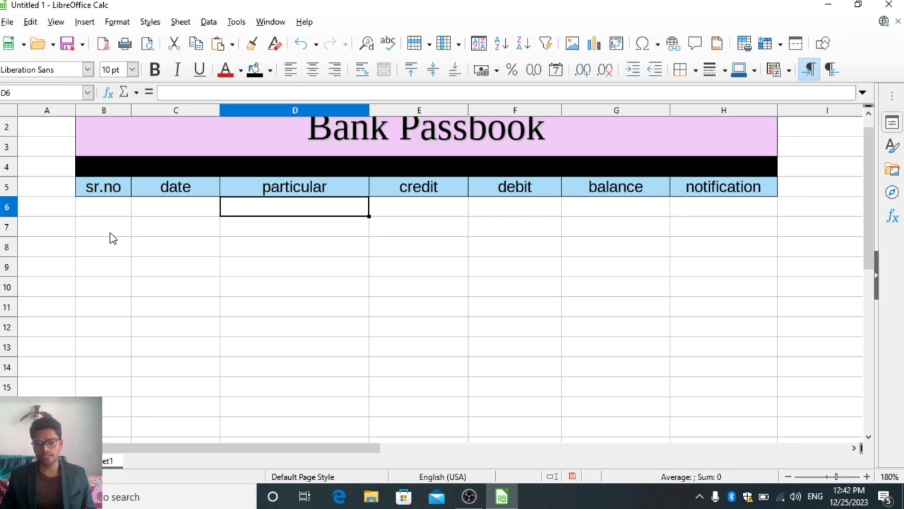
{"action": "key", "text": "Left"}
{"action": "type", "text": "="}
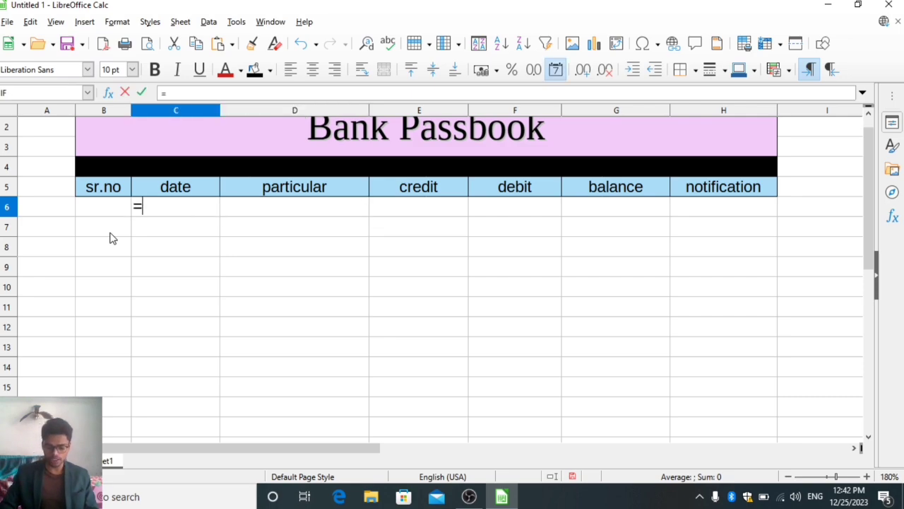
{"action": "type", "text": "if("}
{"action": "key", "text": "Right"}
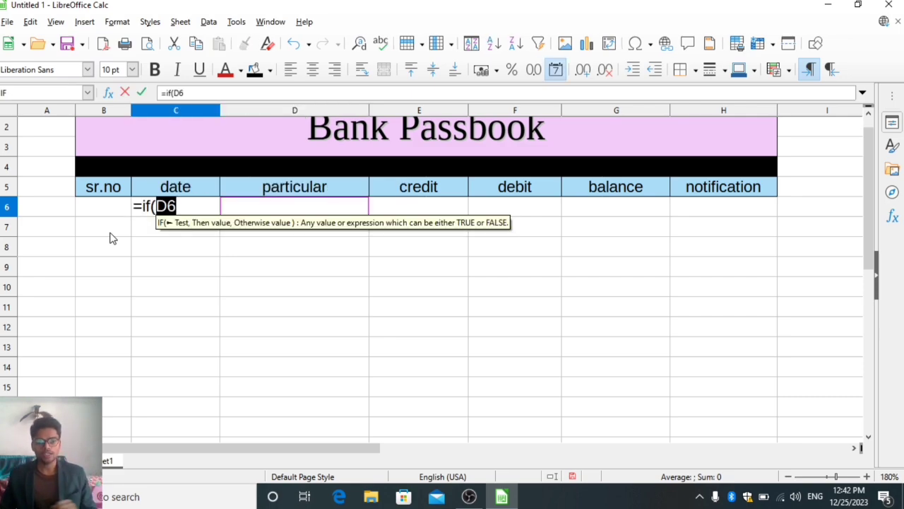
{"action": "type", "text": "=\"\""}
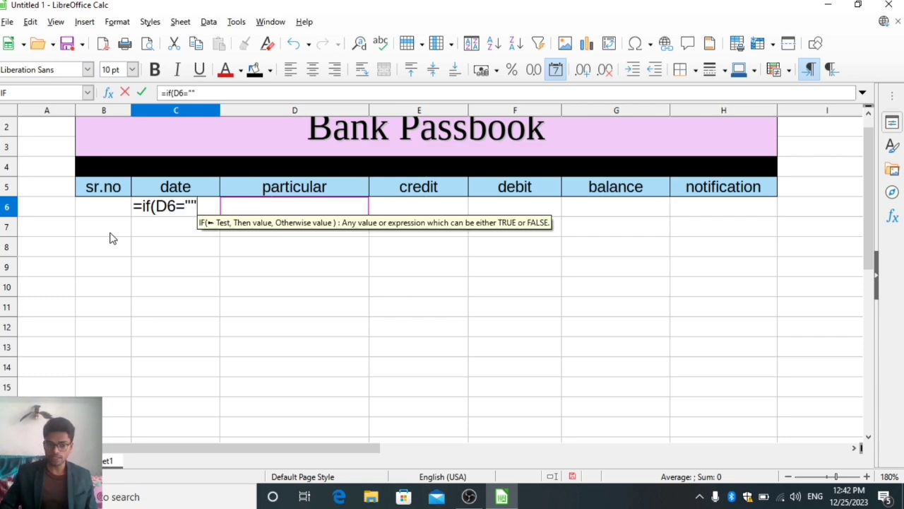
{"action": "type", "text": ",\"\""}
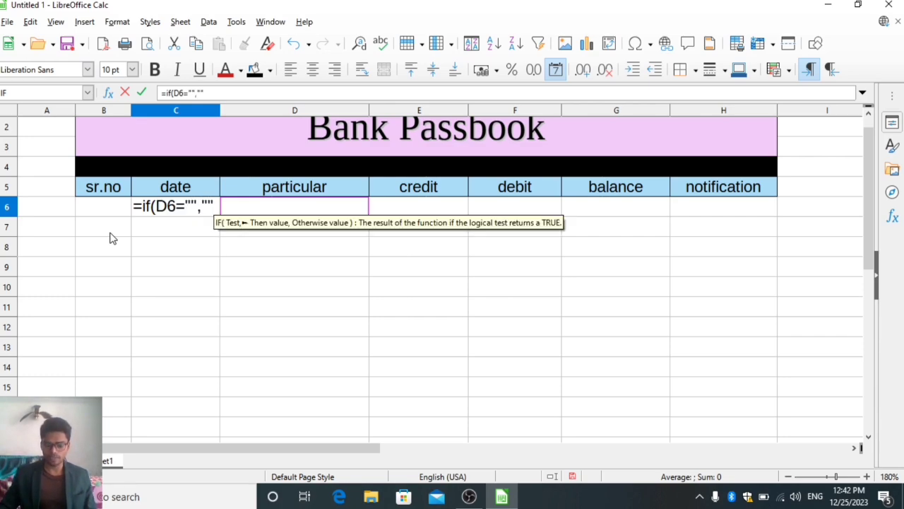
{"action": "type", "text": ","}
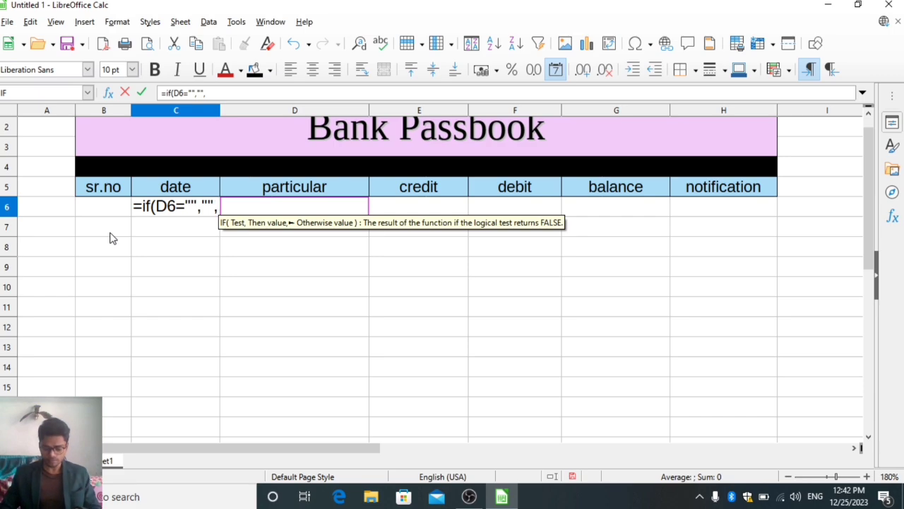
{"action": "type", "text": "to"}
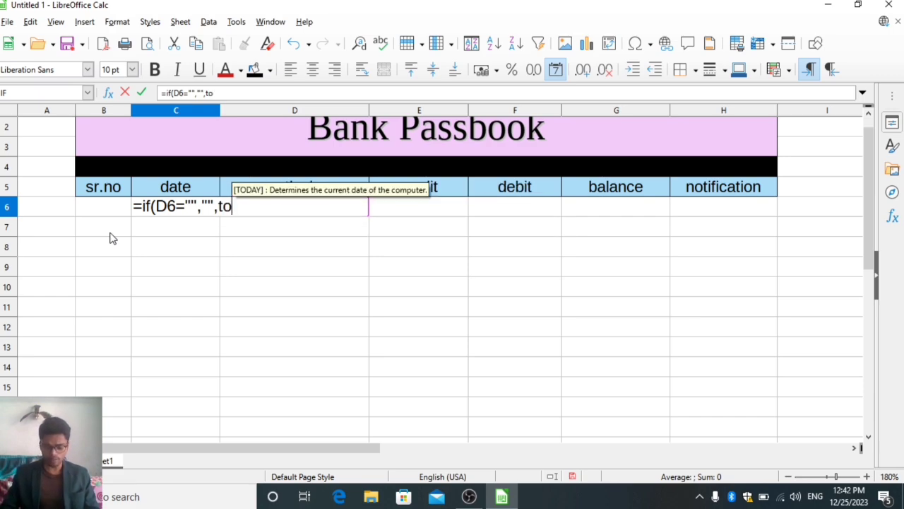
{"action": "type", "text": "day())"}
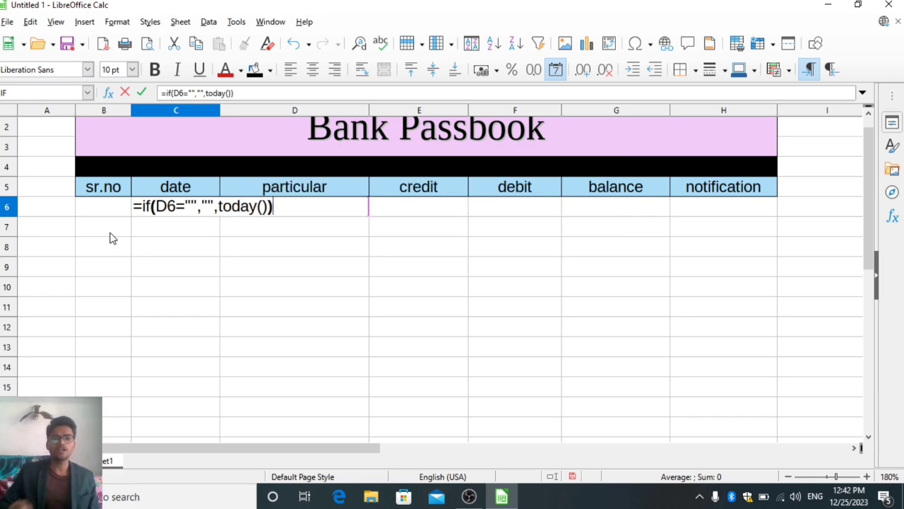
{"action": "key", "text": "Return"}
Fill the date formula from C6 down the date column and centre cells C6 to C18.
{"action": "key", "text": "Up"}
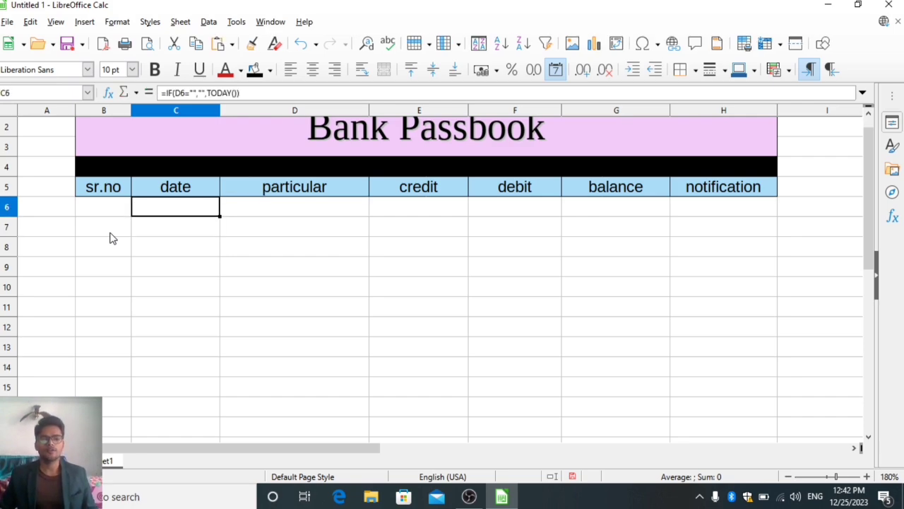
{"action": "key", "text": "shift+Down"}
{"action": "key", "text": "shift+Down"}
{"action": "key", "text": "shift+Down"}
{"action": "key", "text": "shift+Down"}
{"action": "key", "text": "shift+Down"}
{"action": "key", "text": "shift+Down"}
{"action": "key", "text": "shift+Down"}
{"action": "key", "text": "shift+Down"}
{"action": "key", "text": "shift+Down"}
{"action": "key", "text": "shift+Down"}
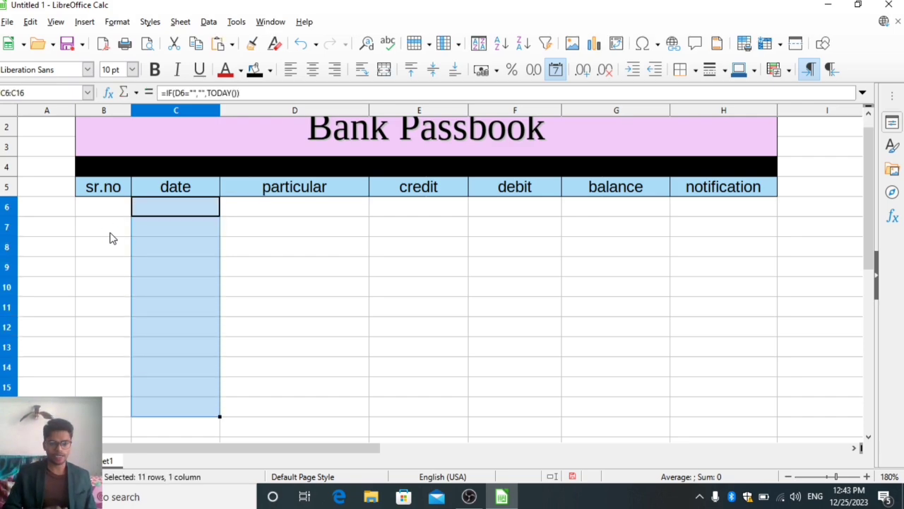
{"action": "key", "text": "shift+Up"}
{"action": "key", "text": "shift+Up"}
{"action": "key", "text": "shift+Up"}
{"action": "key", "text": "shift+Up"}
{"action": "key", "text": "shift+Up"}
{"action": "key", "text": "shift+Up"}
{"action": "key", "text": "shift+Up"}
{"action": "key", "text": "shift+Up"}
{"action": "key", "text": "shift+Up"}
{"action": "key", "text": "shift+Up"}
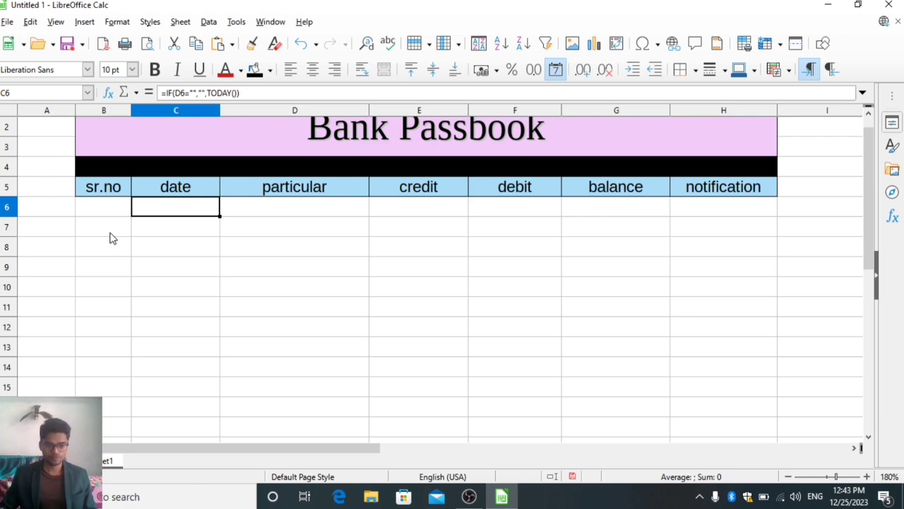
{"action": "key", "text": "shift+Down"}
{"action": "key", "text": "shift+Down"}
{"action": "key", "text": "shift+Down"}
{"action": "key", "text": "shift+Down"}
{"action": "key", "text": "shift+Down"}
{"action": "key", "text": "shift+Down"}
{"action": "key", "text": "shift+Down"}
{"action": "key", "text": "shift+Down"}
{"action": "key", "text": "shift+Down"}
{"action": "key", "text": "shift+Down"}
{"action": "key", "text": "shift+Down"}
{"action": "key", "text": "shift+Down"}
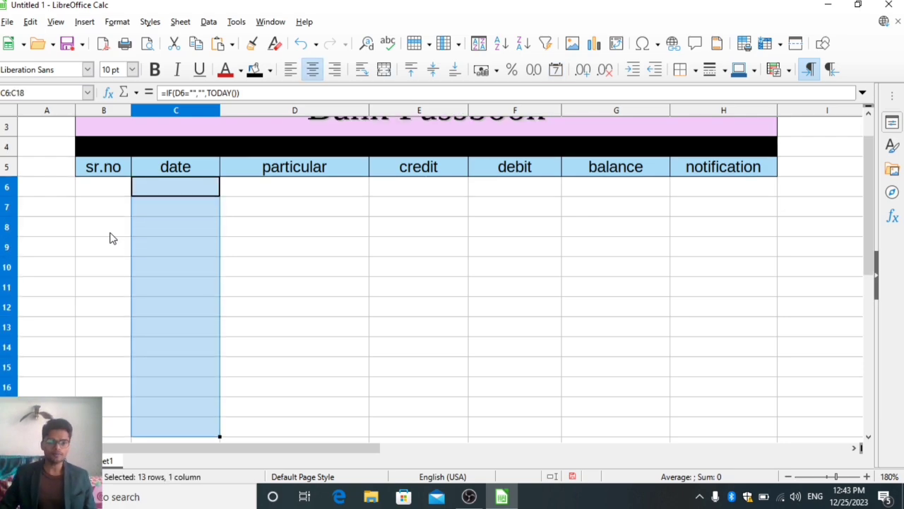
Enter the particular "to cash" in D6 and check the date and serial number beside it.
{"action": "key", "text": "Right"}
{"action": "type", "text": "to cash"}
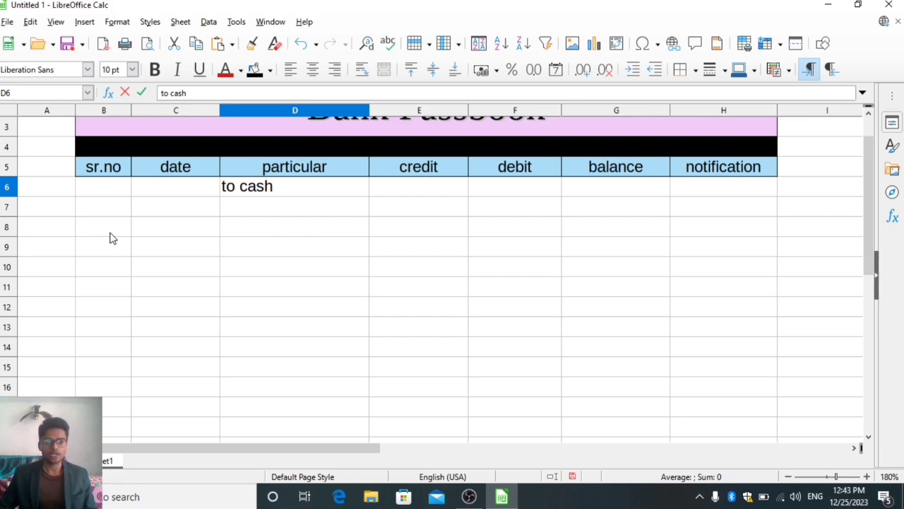
{"action": "key", "text": "Return"}
{"action": "key", "text": "Left"}
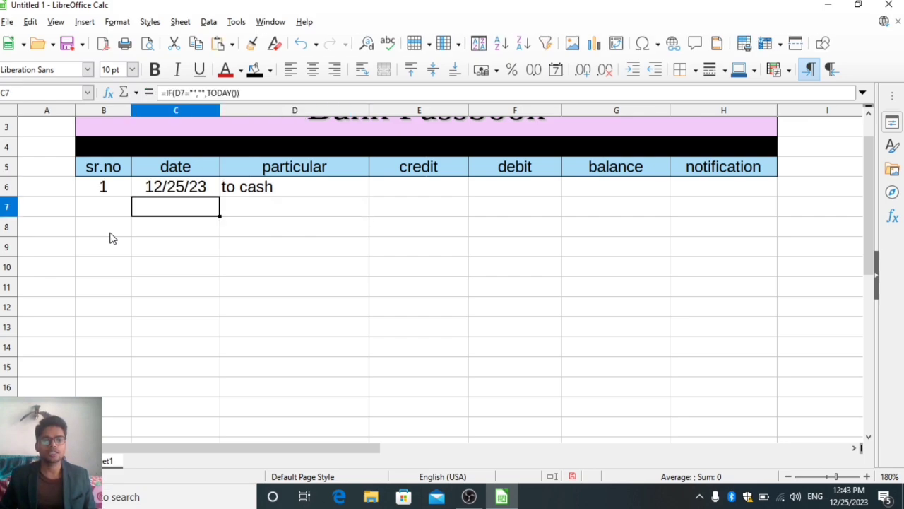
{"action": "key", "text": "Up"}
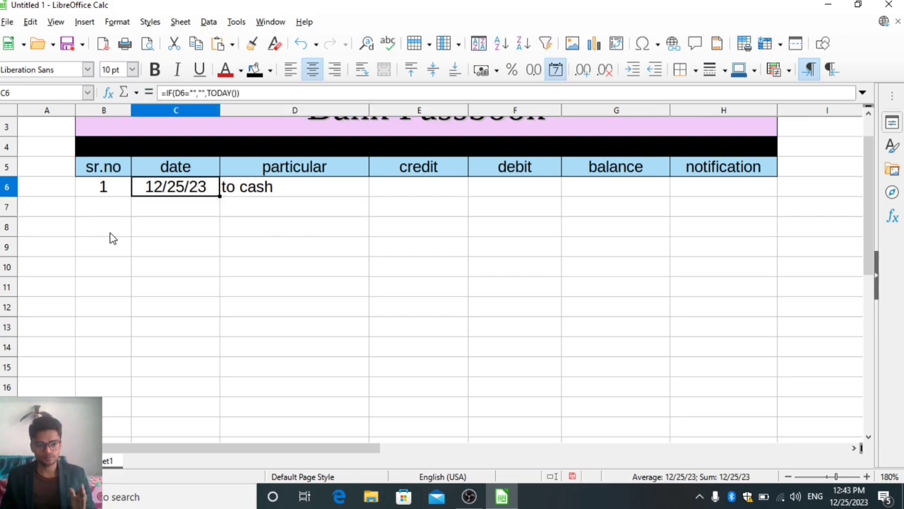
{"action": "key", "text": "Left"}
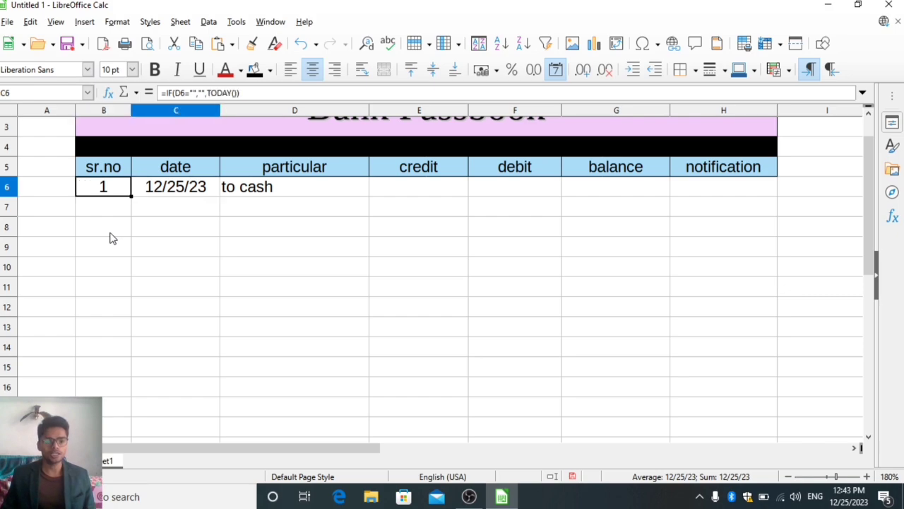
Enter the particular "by self" in D7 for the second passbook entry.
{"action": "key", "text": "Right"}
{"action": "key", "text": "Right"}
{"action": "key", "text": "Down"}
{"action": "key", "text": "Down"}
{"action": "key", "text": "Up"}
{"action": "type", "text": "by self"}
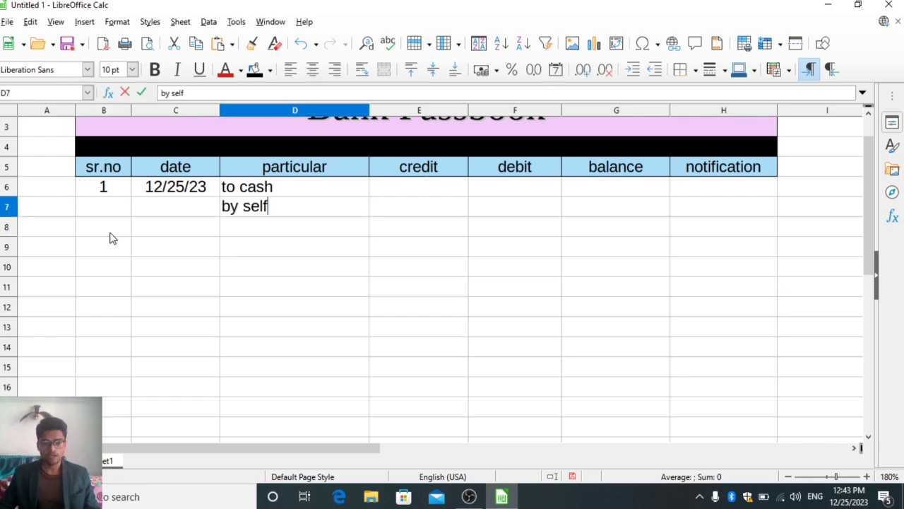
{"action": "key", "text": "Return"}
Check the date and serial number formulas in row 7 against the particular entered there.
{"action": "key", "text": "Up"}
{"action": "key", "text": "Left"}
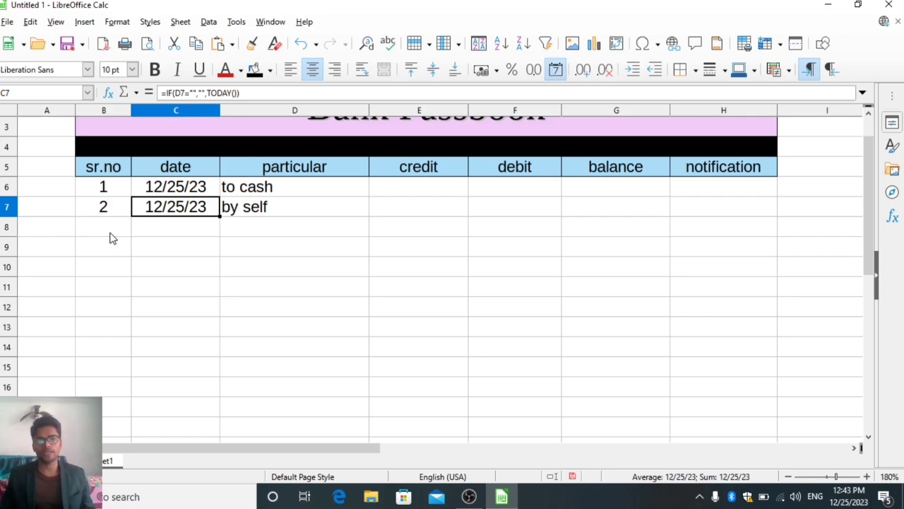
{"action": "key", "text": "Left"}
{"action": "key", "text": "Right"}
{"action": "key", "text": "Right"}
{"action": "key", "text": "Right"}
{"action": "key", "text": "Left"}
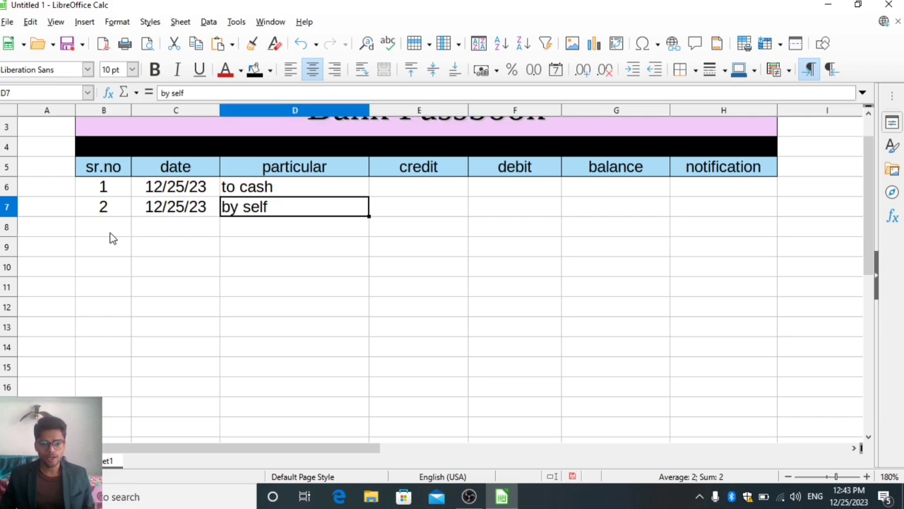
{"action": "key", "text": "Left"}
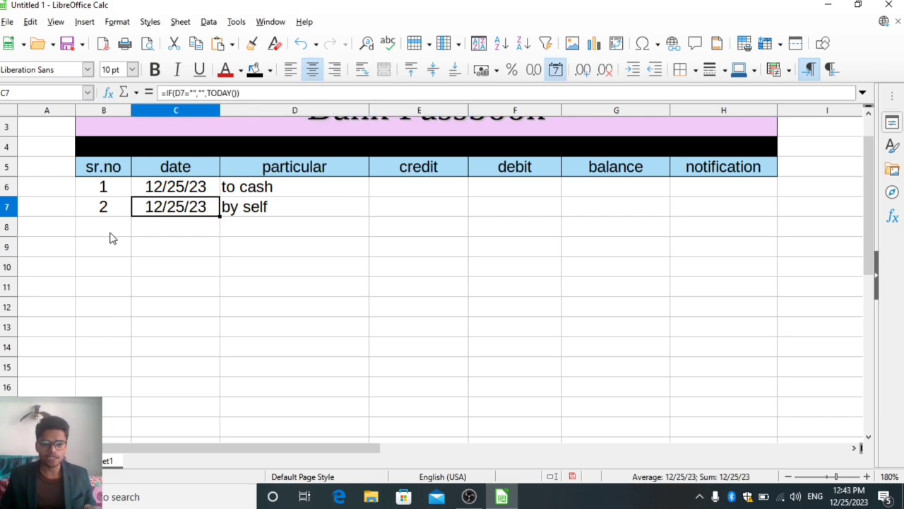
{"action": "key", "text": "Left"}
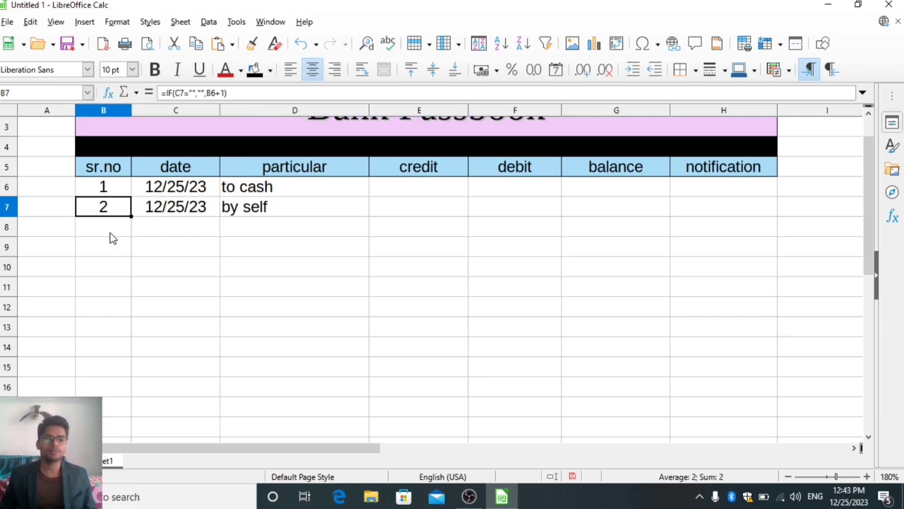
Delete the sample particulars in D6 to D8.
{"action": "key", "text": "Right"}
{"action": "key", "text": "Right"}
{"action": "key", "text": "Up"}
{"action": "key", "text": "shift+Down"}
{"action": "key", "text": "shift+Down"}
{"action": "key", "text": "Delete"}
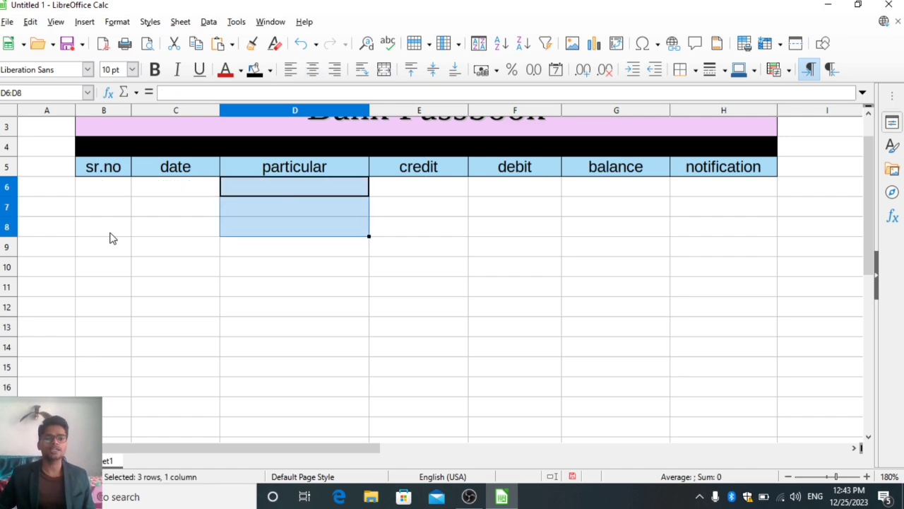
{"action": "key", "text": "Right"}
{"action": "key", "text": "Right"}
{"action": "key", "text": "Right"}
{"action": "key", "text": "Up"}
{"action": "key", "text": "Up"}
{"action": "key", "text": "Up"}
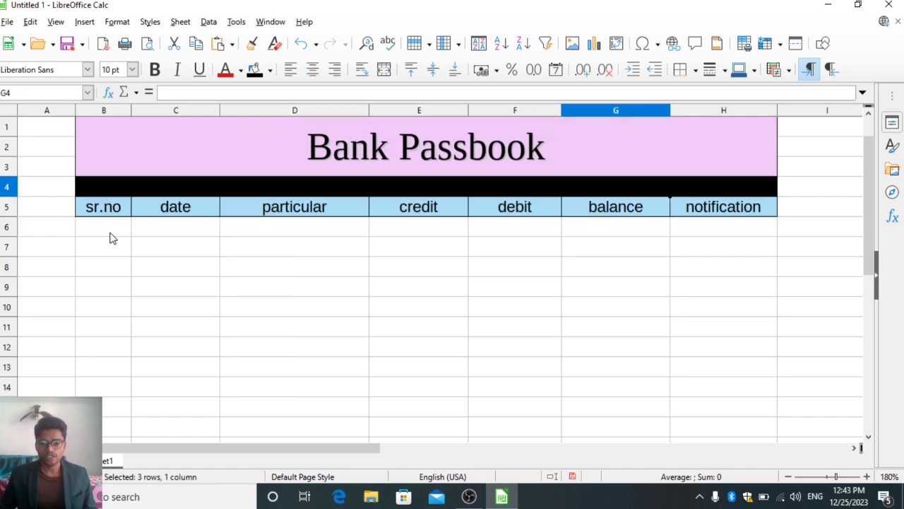
{"action": "key", "text": "Down"}
{"action": "key", "text": "Down"}
{"action": "key", "text": "Down"}
{"action": "key", "text": "Down"}
{"action": "key", "text": "Left"}
{"action": "key", "text": "Left"}
{"action": "key", "text": "Up"}
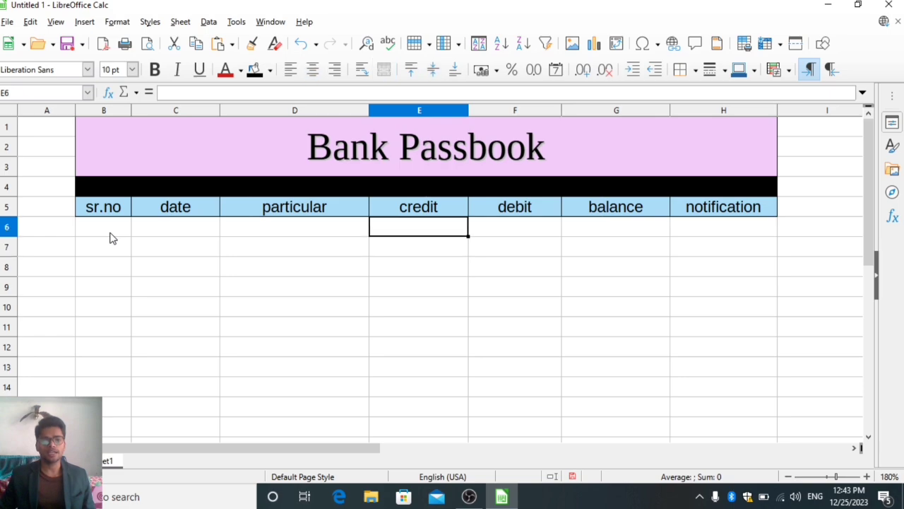
{"action": "key", "text": "Right"}
{"action": "key", "text": "Right"}
{"action": "key", "text": "Left"}
{"action": "key", "text": "Left"}
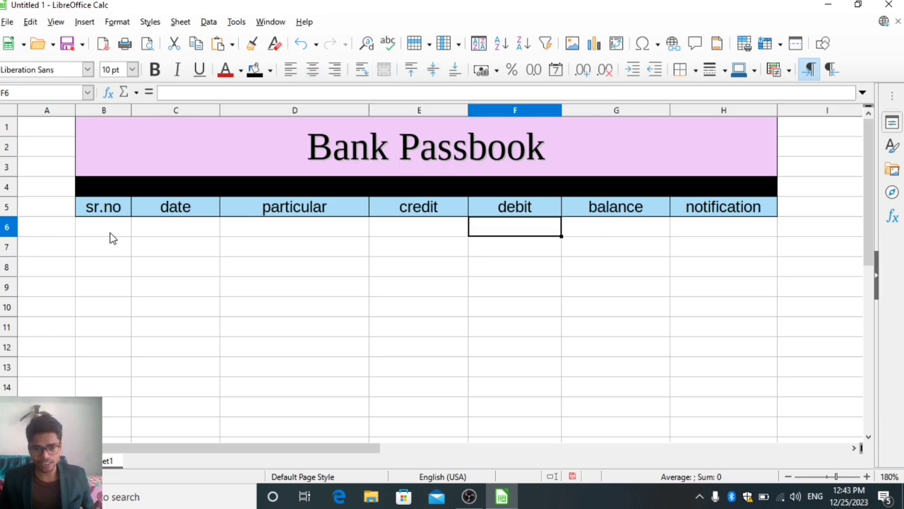
Enter the balance formula =IF(AND(E6="",F6=""),"",E6) in G6 for the first passbook row.
{"action": "key", "text": "Right"}
{"action": "key", "text": "Right"}
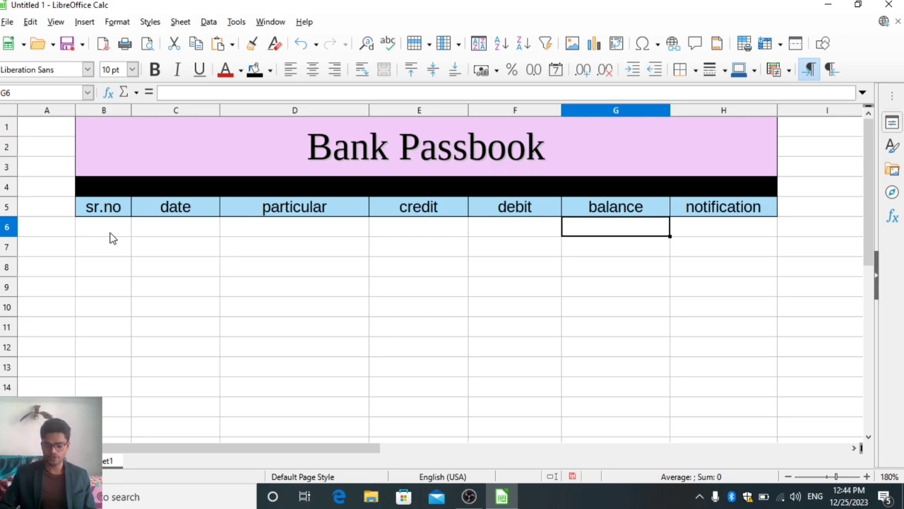
{"action": "type", "text": "=if("}
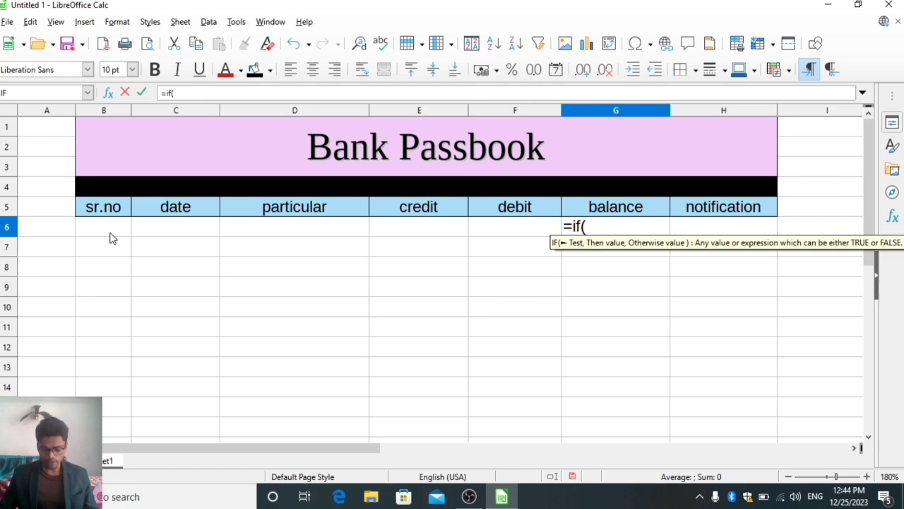
{"action": "type", "text": "and("}
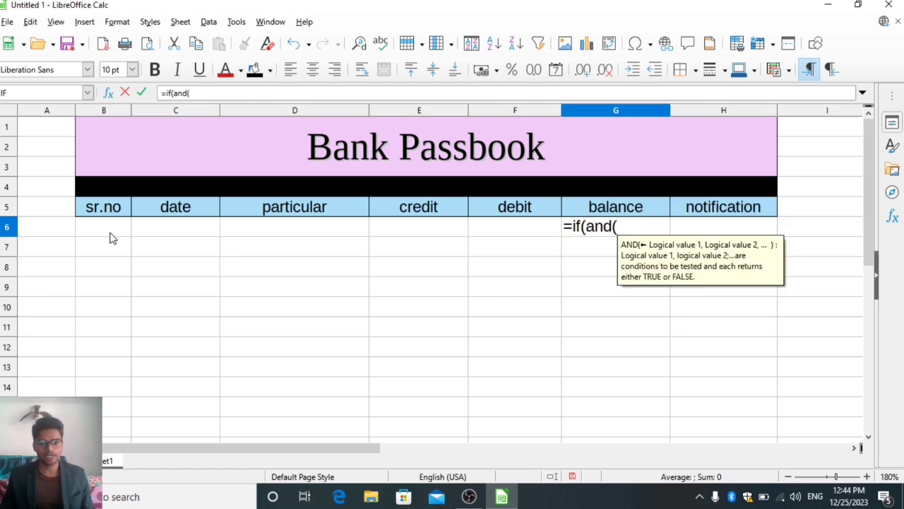
{"action": "type", "text": "E6"}
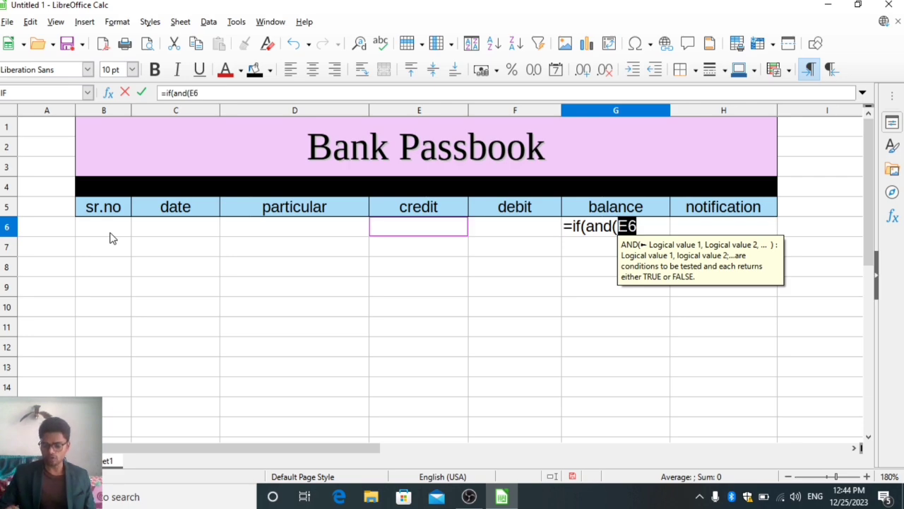
{"action": "type", "text": "=\"\","}
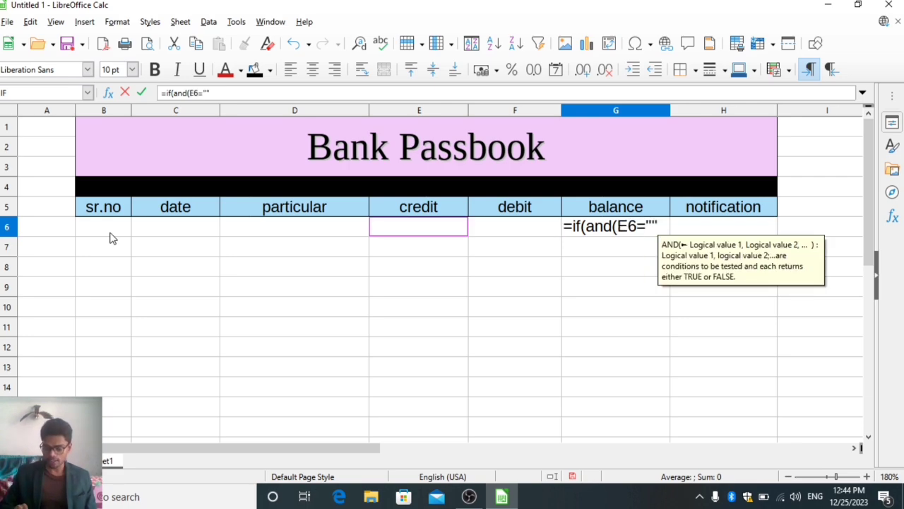
{"action": "type", "text": "F6="}
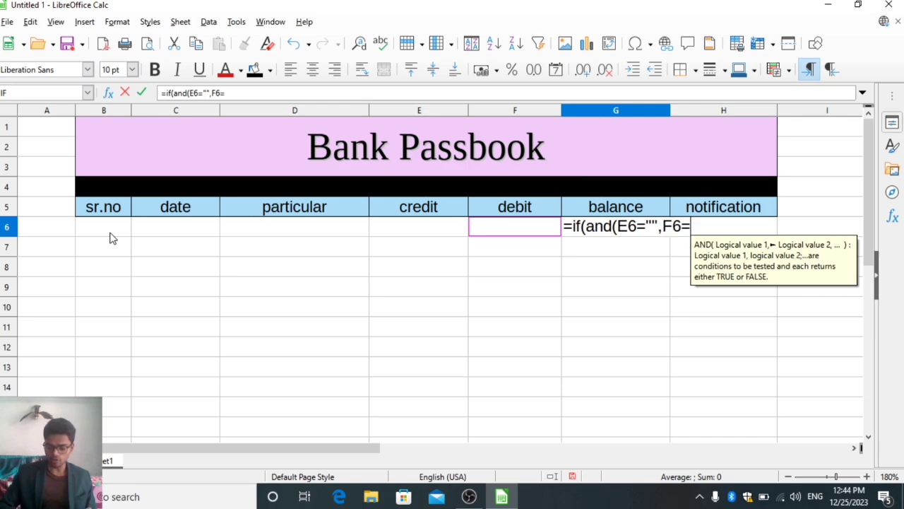
{"action": "type", "text": "\"\")"}
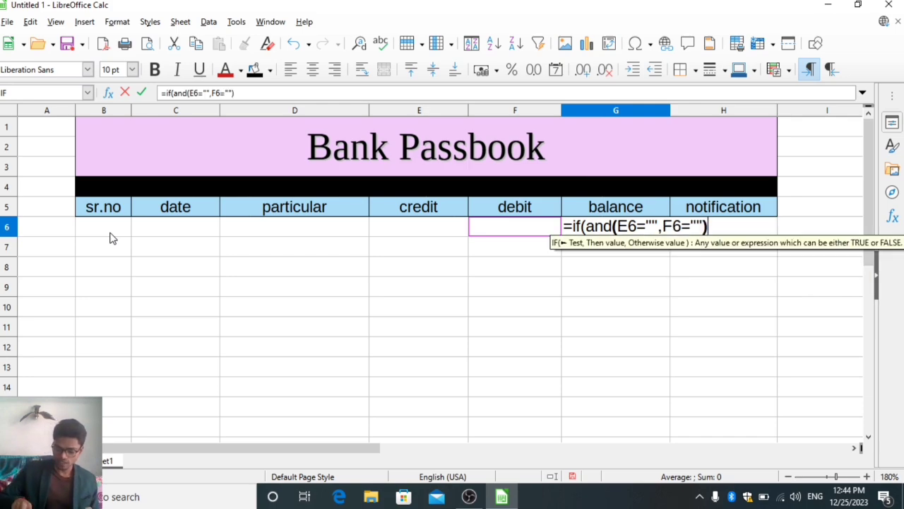
{"action": "type", "text": ",\"\""}
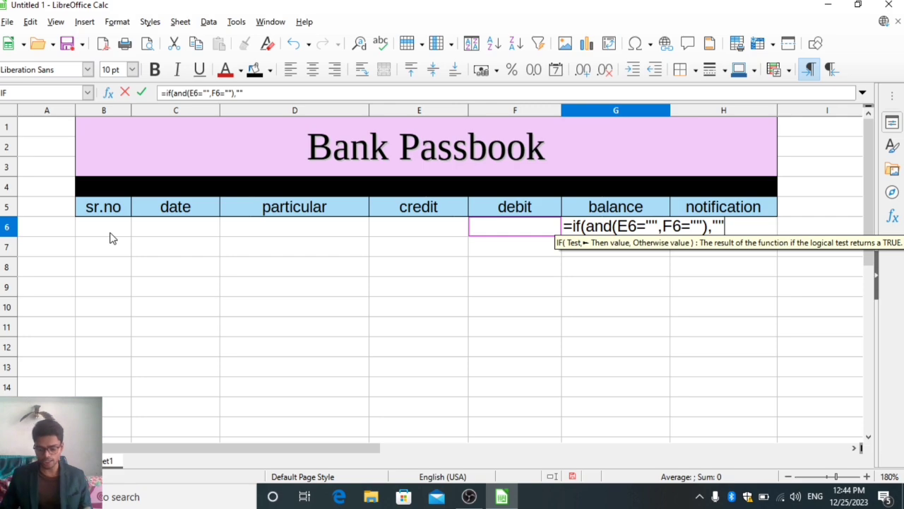
{"action": "type", "text": ","}
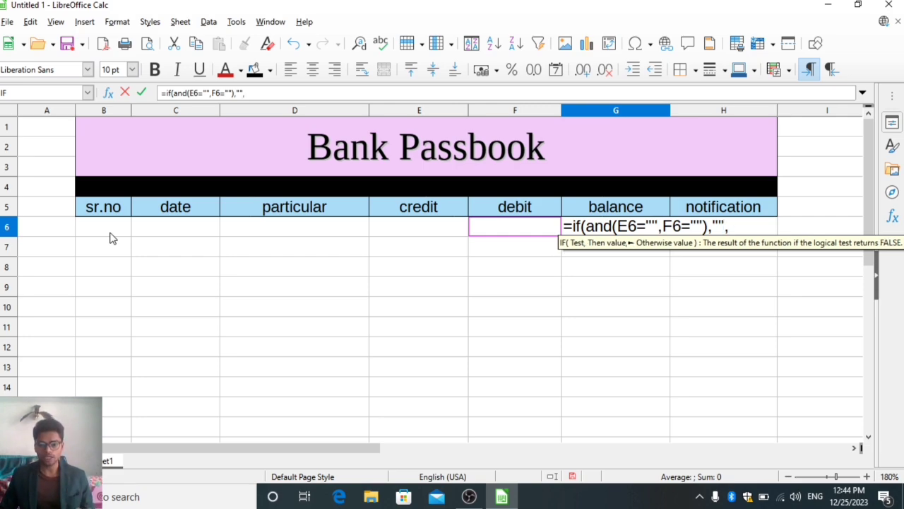
{"action": "key", "text": "Left"}
{"action": "key", "text": "Left"}
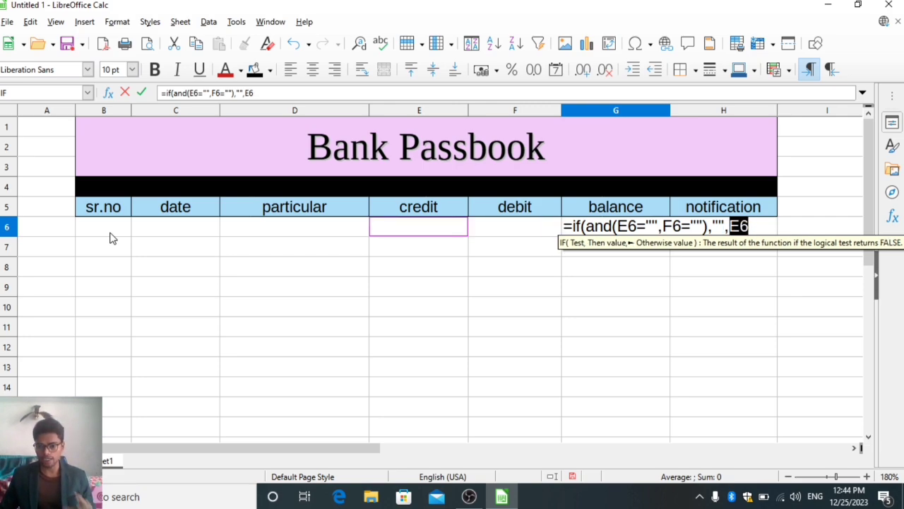
{"action": "type", "text": ")"}
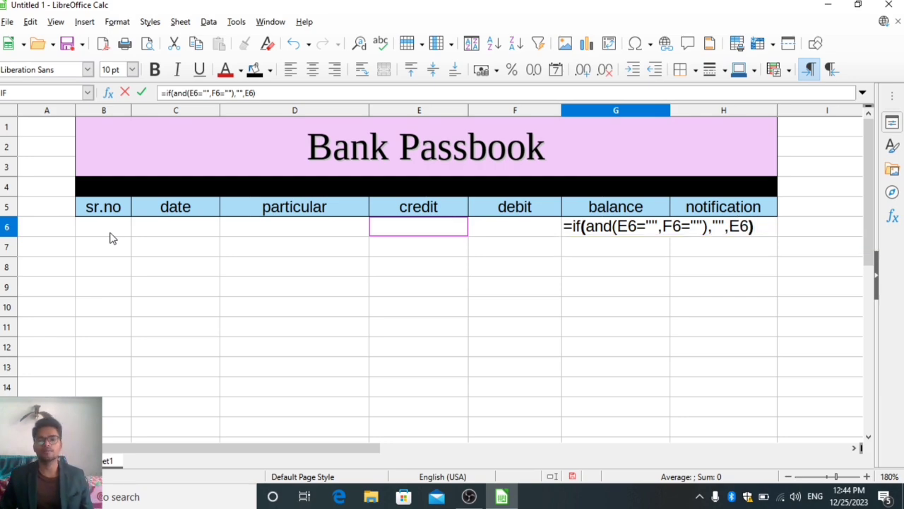
{"action": "key", "text": "Return"}
Enter the particular "to cash" in D6 for the first passbook entry.
{"action": "key", "text": "Up"}
{"action": "key", "text": "Left"}
{"action": "key", "text": "Left"}
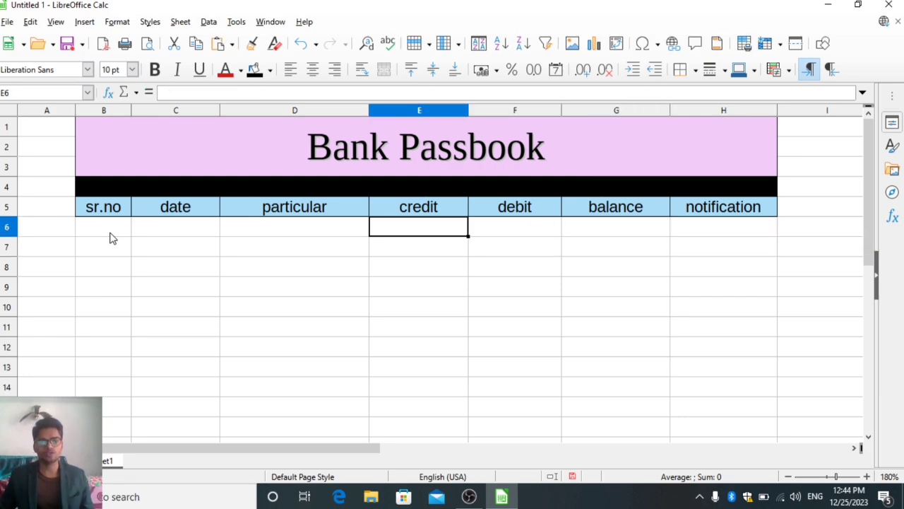
{"action": "key", "text": "Left"}
{"action": "type", "text": "c"}
{"action": "type", "text": "h"}
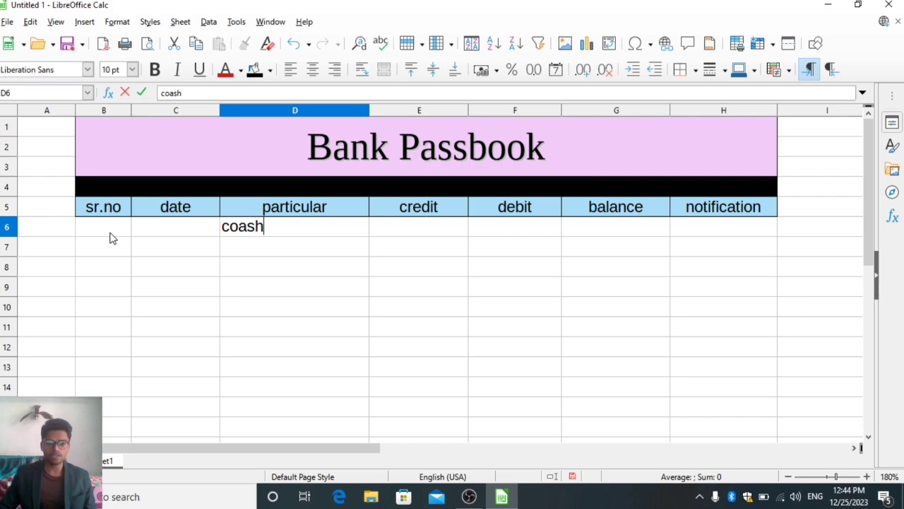
{"action": "key", "text": "BackSpace"}
{"action": "key", "text": "BackSpace"}
{"action": "key", "text": "BackSpace"}
{"action": "key", "text": "BackSpace"}
{"action": "key", "text": "BackSpace"}
{"action": "type", "text": "to"}
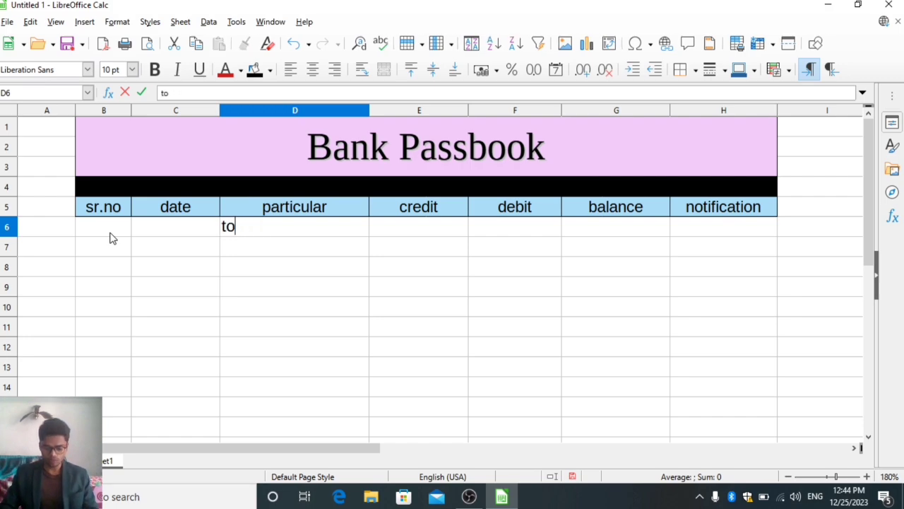
{"action": "type", "text": " cahs"}
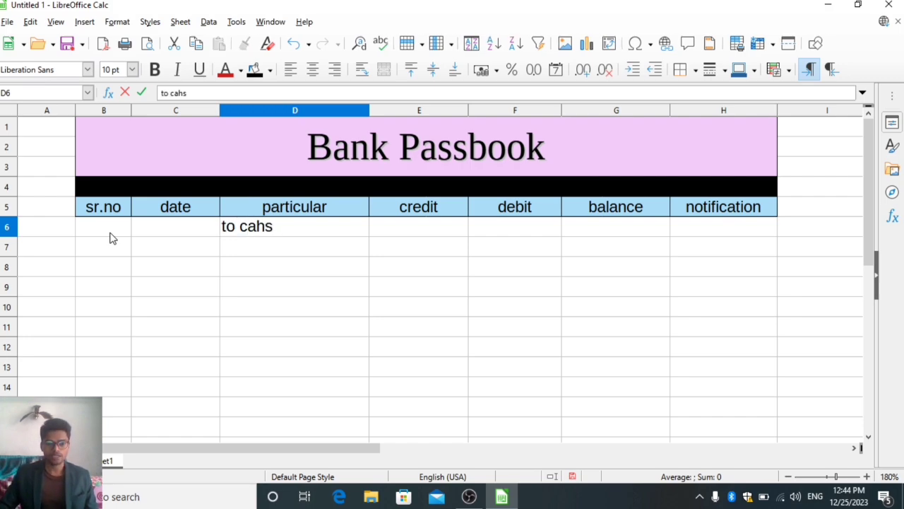
{"action": "key", "text": "BackSpace"}
{"action": "key", "text": "BackSpace"}
{"action": "type", "text": "sh"}
{"action": "key", "text": "Return"}
Enter a credit of 10000 in E6 and check the balance calculated in G6.
{"action": "key", "text": "Up"}
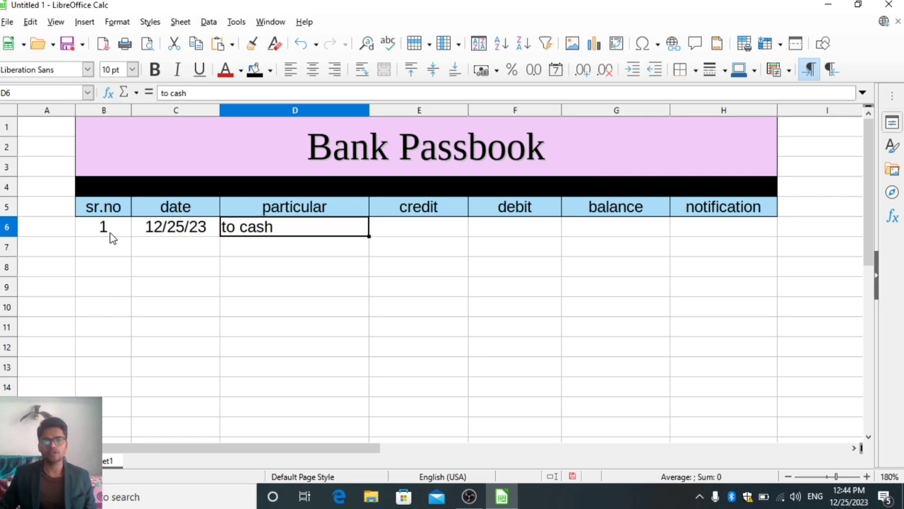
{"action": "key", "text": "Right"}
{"action": "key", "text": "Right"}
{"action": "key", "text": "Left"}
{"action": "type", "text": "10000"}
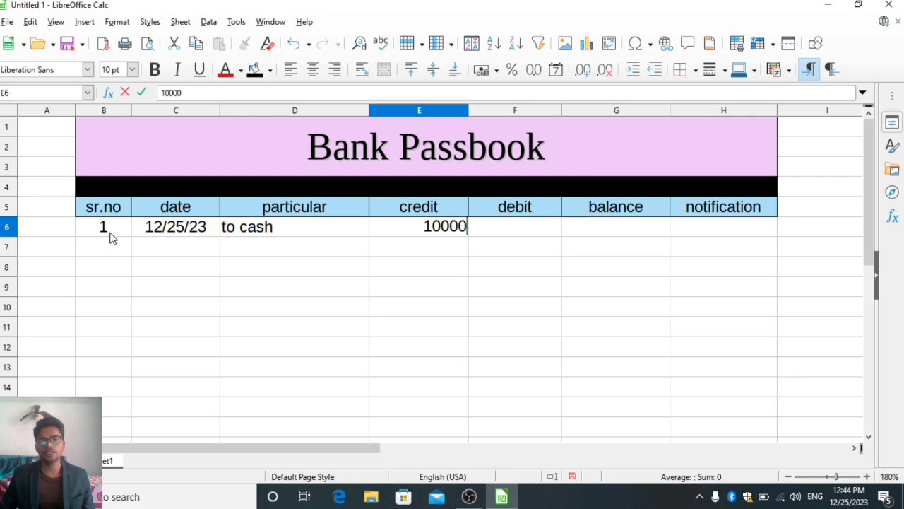
{"action": "key", "text": "Return"}
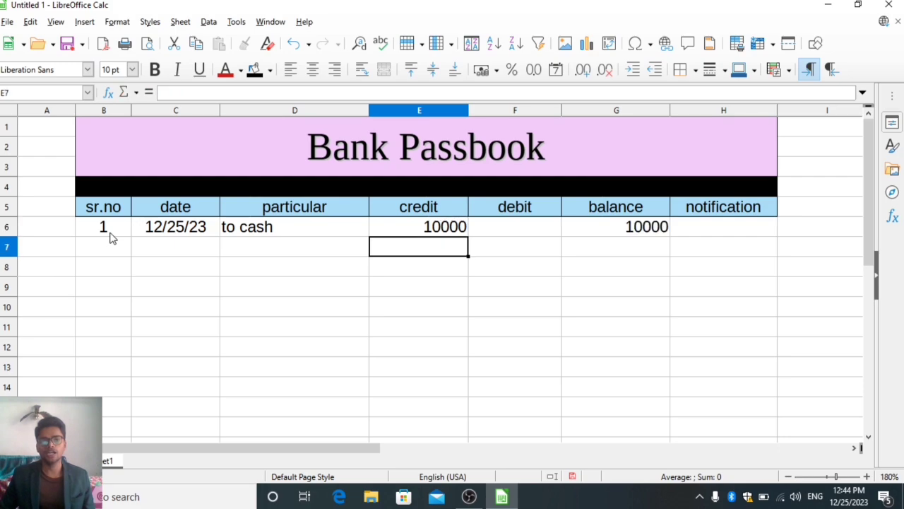
{"action": "key", "text": "Right"}
{"action": "key", "text": "Right"}
{"action": "key", "text": "Up"}
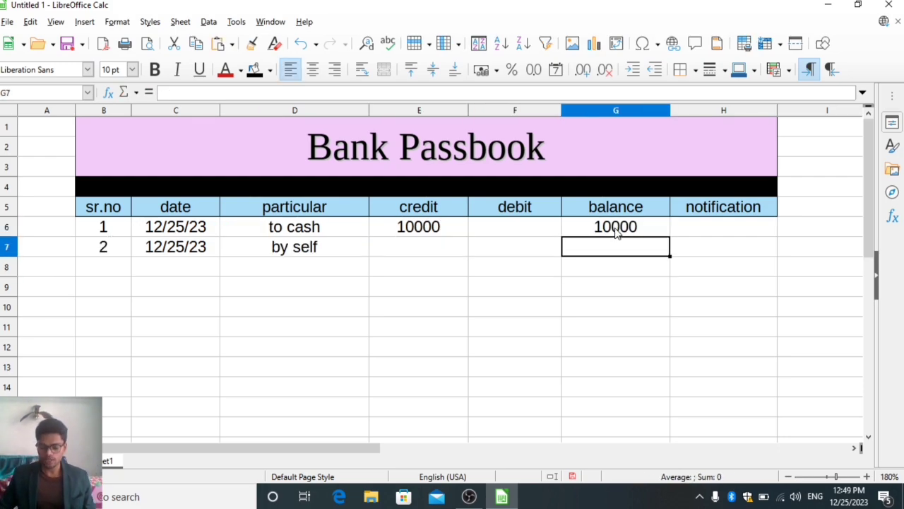
Begin the balance formula in G7 with =IF(AND(E7="",F7=""),"" so it stays blank when credit and debit are empty.
{"action": "type", "text": "=if("}
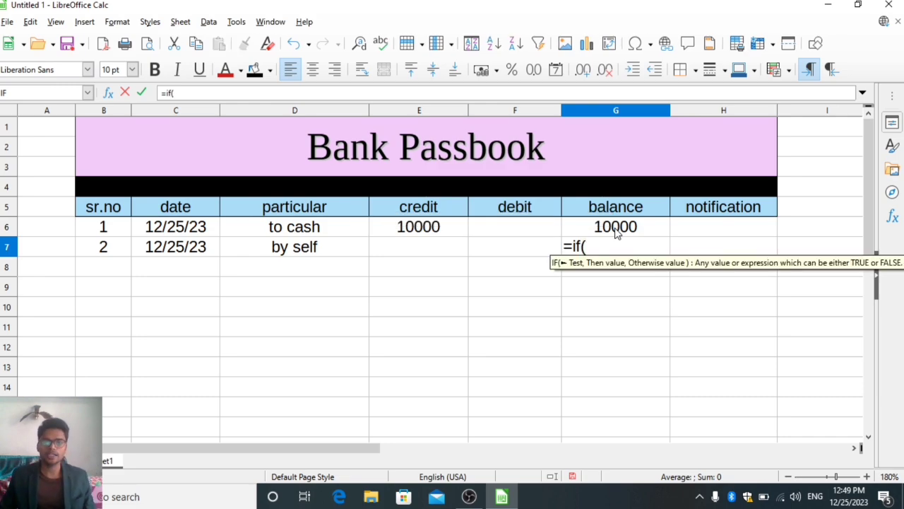
{"action": "key", "text": "Left"}
{"action": "key", "text": "Left"}
{"action": "key", "text": "BackSpace"}
{"action": "key", "text": "BackSpace"}
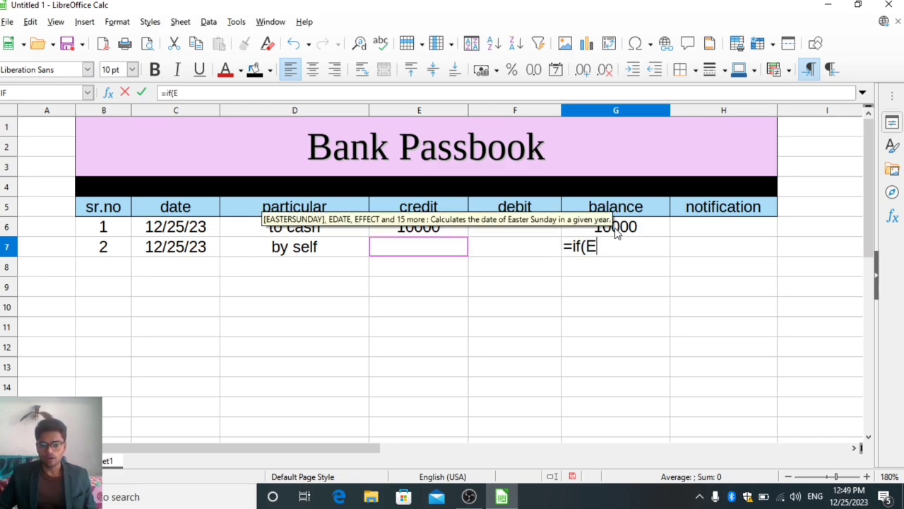
{"action": "type", "text": "and("}
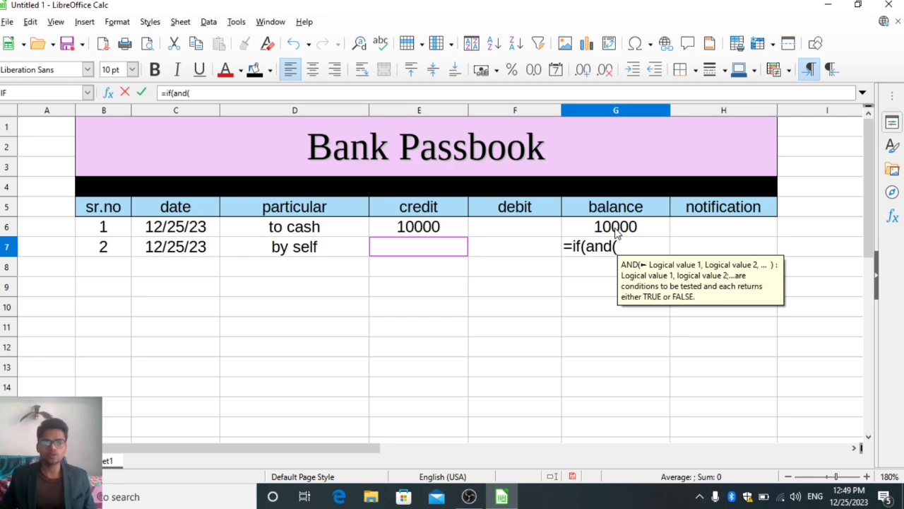
{"action": "key", "text": "Left"}
{"action": "key", "text": "Left"}
{"action": "type", "text": "=\"\""}
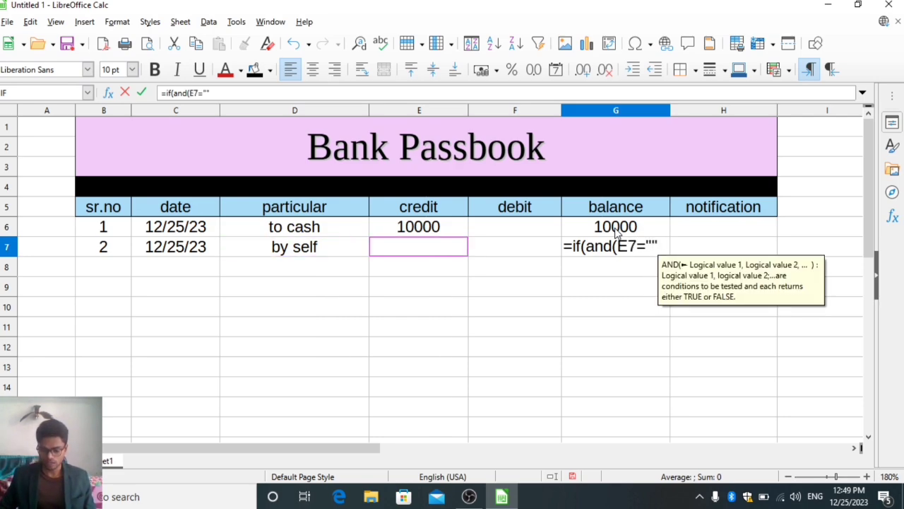
{"action": "type", "text": ","}
{"action": "key", "text": "Left"}
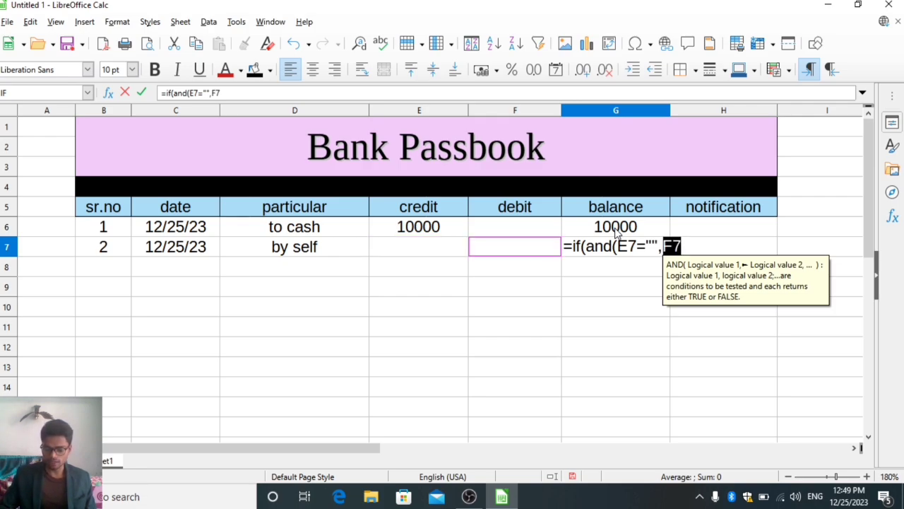
{"action": "type", "text": "=\"\"),\"\""}
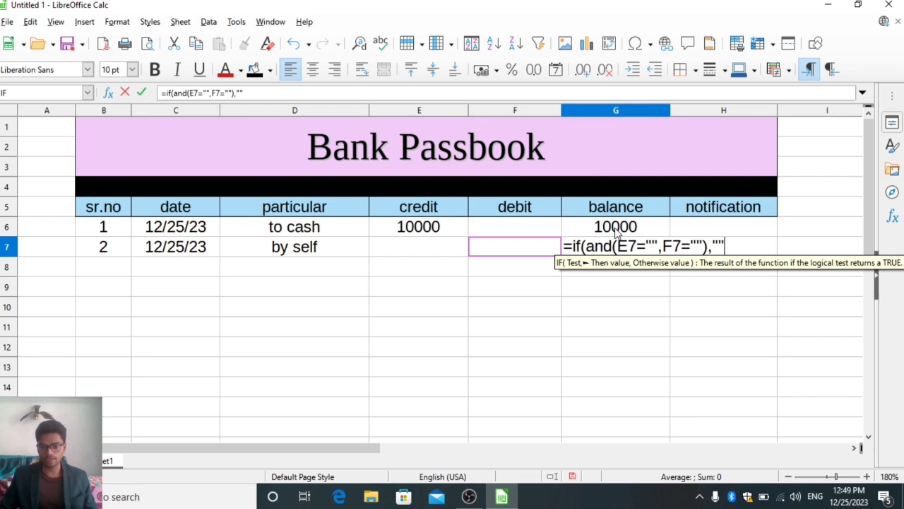
{"action": "type", "text": ","}
Complete the G7 balance formula with G6+E7-F7 as the otherwise value.
{"action": "left_click", "coordinate": [616, 233]}
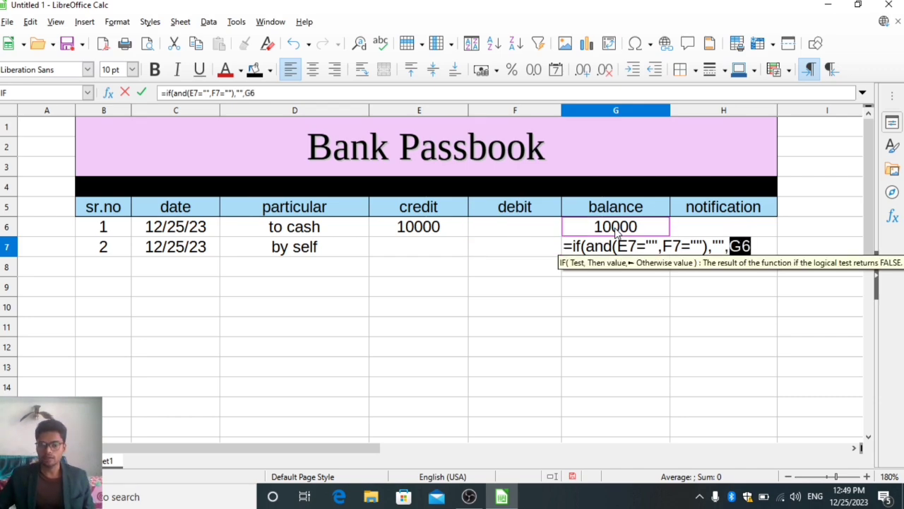
{"action": "type", "text": "+"}
{"action": "key", "text": "Left"}
{"action": "key", "text": "Left"}
{"action": "key", "text": "Down"}
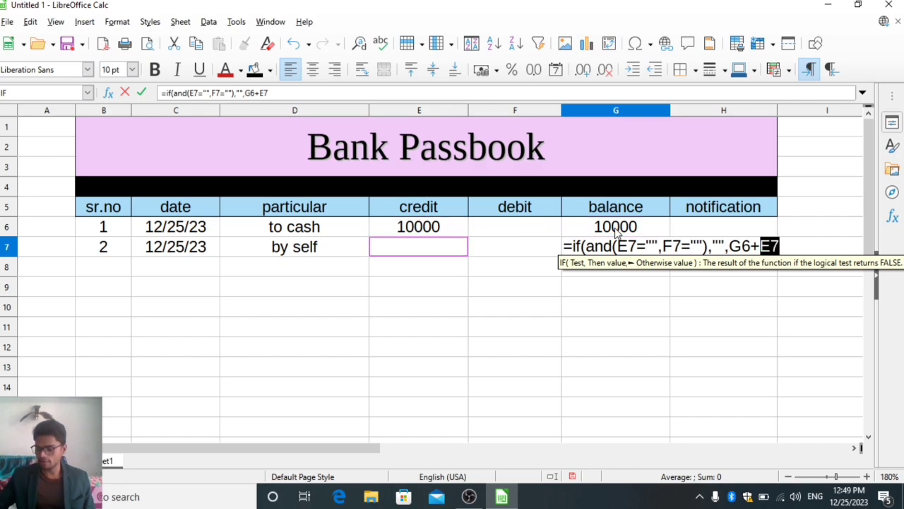
{"action": "type", "text": "-"}
{"action": "key", "text": "Left"}
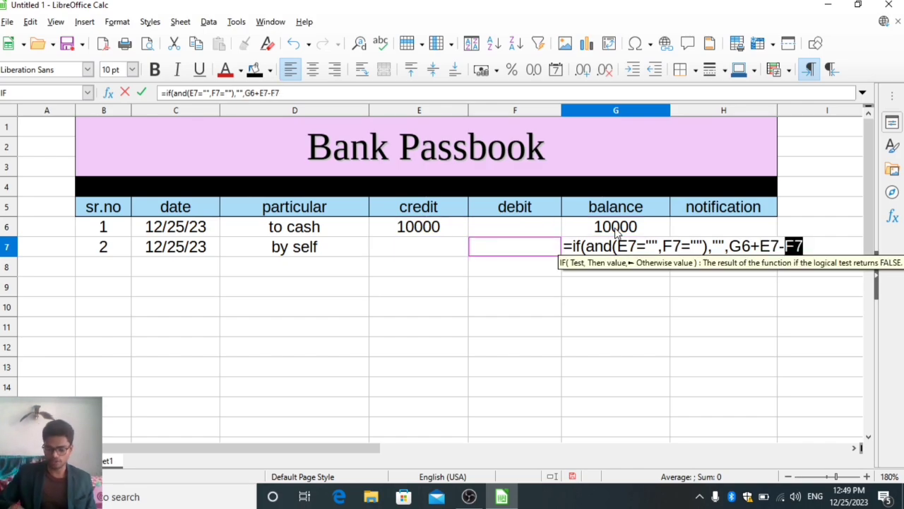
{"action": "type", "text": ")"}
{"action": "key", "text": "Return"}
Select the balance cells from the formula in G7 down to G15.
{"action": "key", "text": "Up"}
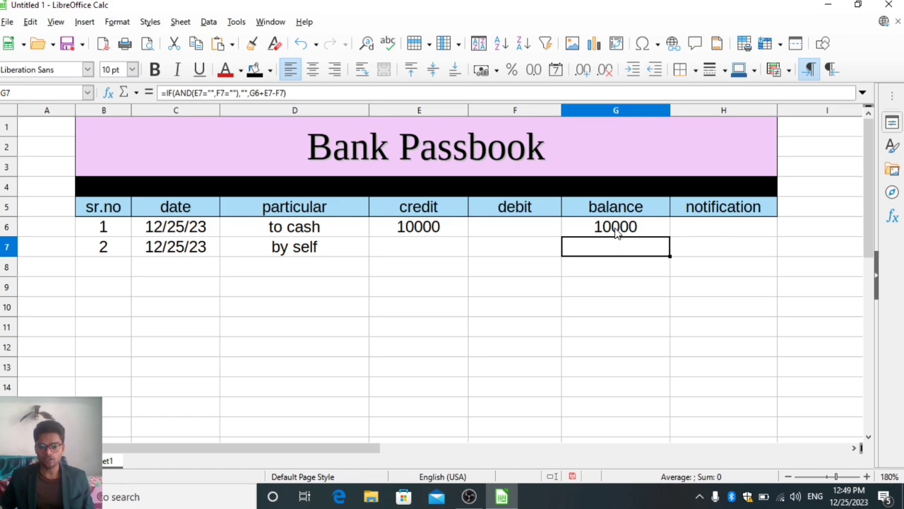
{"action": "key", "text": "shift+Down"}
{"action": "key", "text": "shift+Down"}
{"action": "key", "text": "shift+Down"}
{"action": "key", "text": "shift+Down"}
{"action": "key", "text": "shift+Down"}
{"action": "key", "text": "shift+Down"}
{"action": "key", "text": "shift+Down"}
{"action": "key", "text": "shift+Down"}
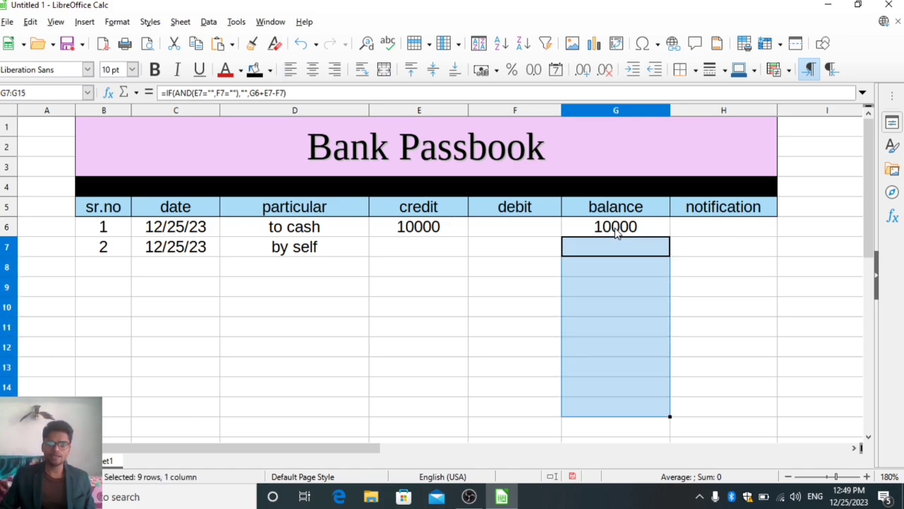
Enter a debit of 9000 in F7 and check the balance calculated in G7.
{"action": "key", "text": "Left"}
{"action": "key", "text": "Left"}
{"action": "key", "text": "Right"}
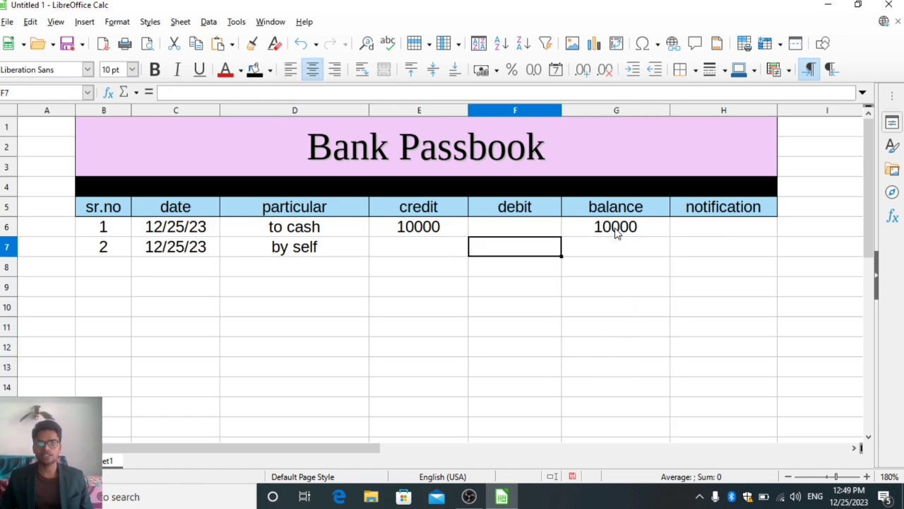
{"action": "type", "text": "90000"}
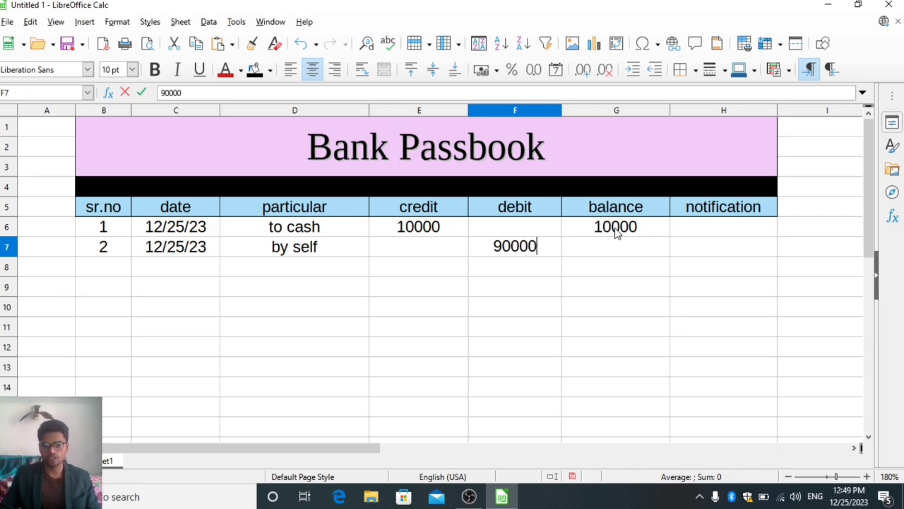
{"action": "key", "text": "BackSpace"}
{"action": "key", "text": "Return"}
{"action": "key", "text": "Up"}
{"action": "key", "text": "Right"}
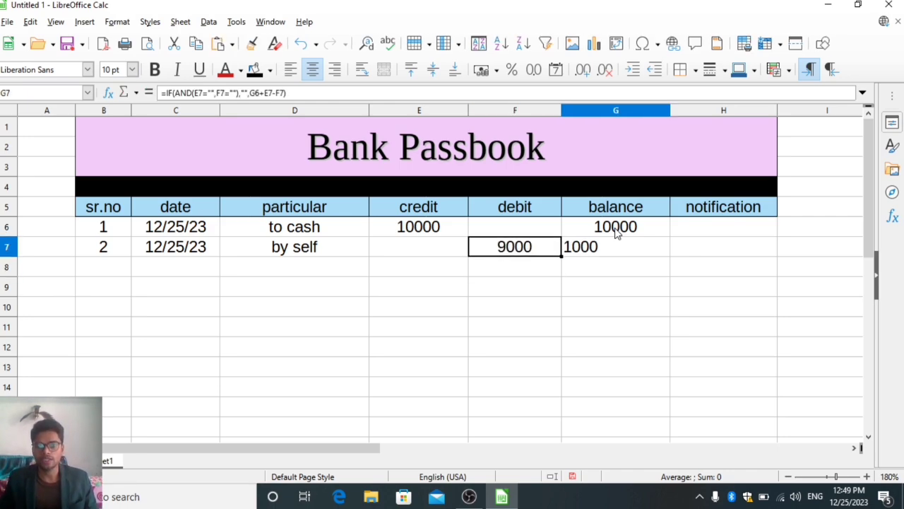
Test the G7 balance formula with debits of 10000 and 10002 in F7.
{"action": "key", "text": "Left"}
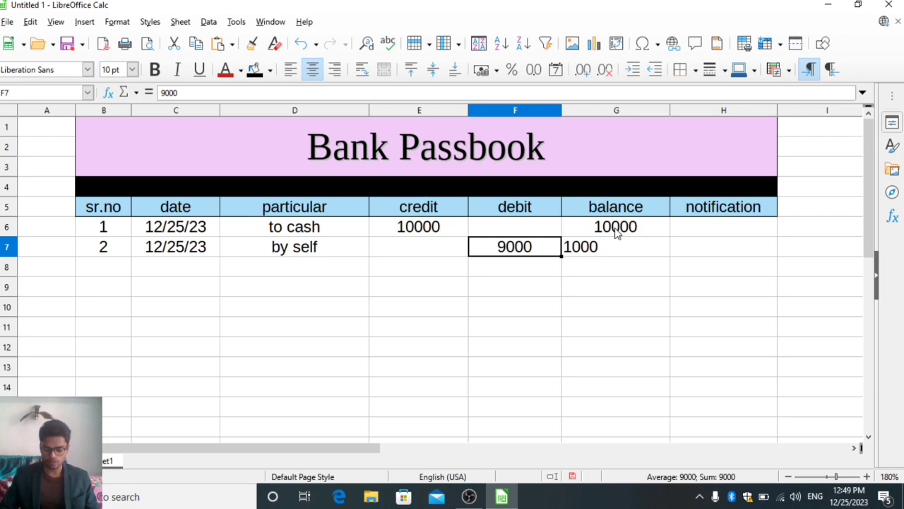
{"action": "type", "text": "10000"}
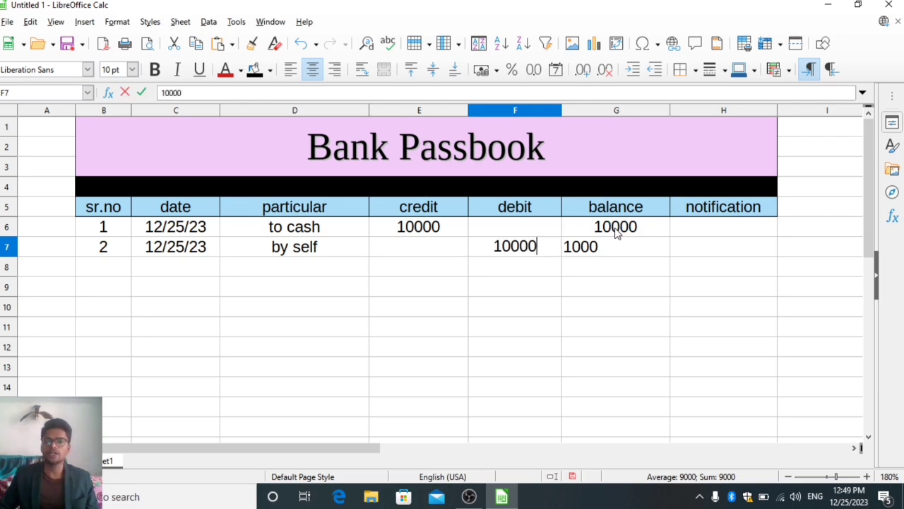
{"action": "key", "text": "Return"}
{"action": "key", "text": "Up"}
{"action": "type", "text": "10002"}
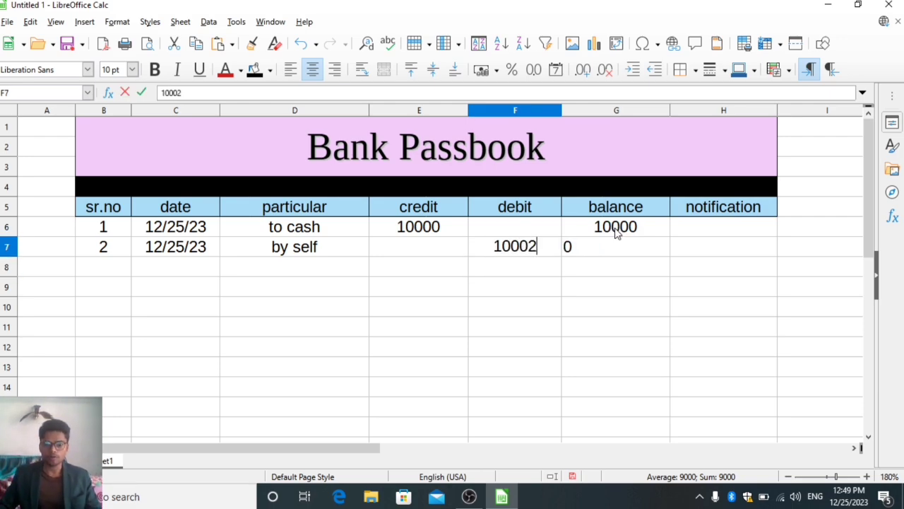
{"action": "key", "text": "Return"}
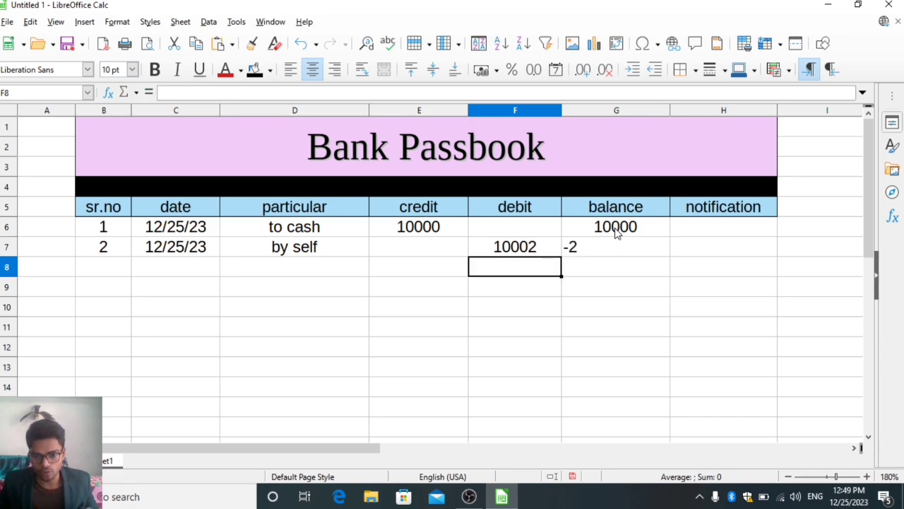
{"action": "key", "text": "Right"}
{"action": "key", "text": "Up"}
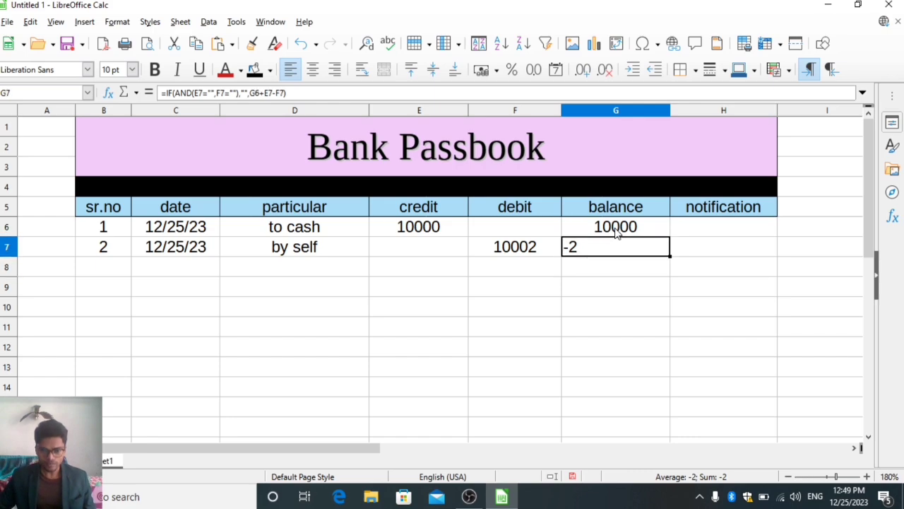
{"action": "key", "text": "Left"}
{"action": "key", "text": "Right"}
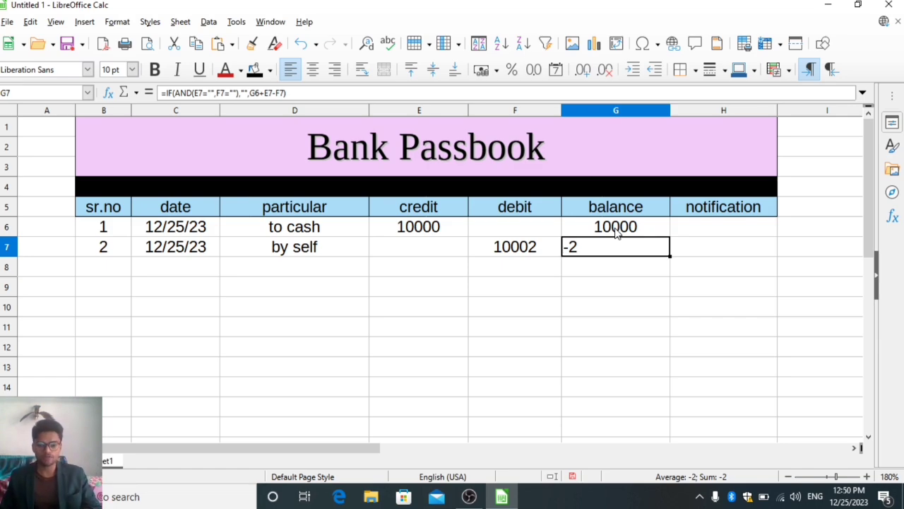
Insert a nested IF before G6+E7-F7 in the G7 formula, with F7>G6 as its test.
{"action": "key", "text": "F2"}
{"action": "key", "text": "Left"}
{"action": "key", "text": "Left"}
{"action": "key", "text": "Left"}
{"action": "key", "text": "Left"}
{"action": "key", "text": "Left"}
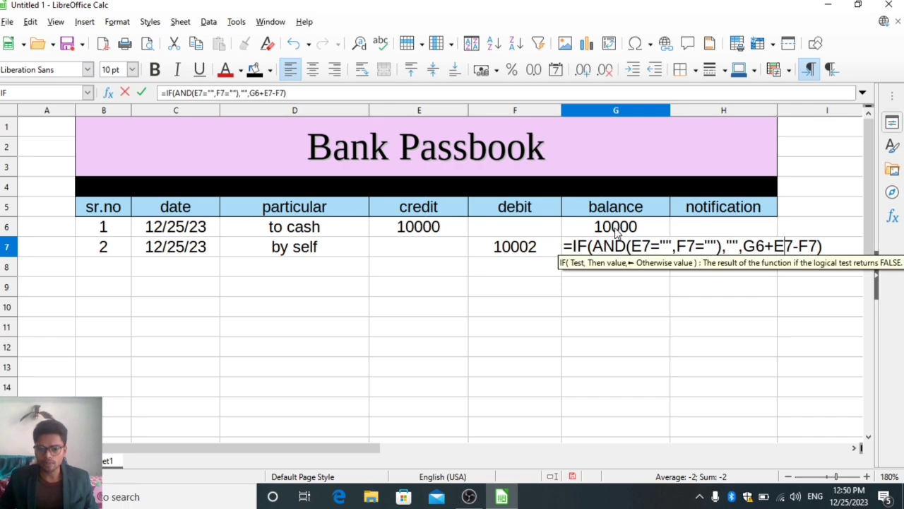
{"action": "key", "text": "Left"}
{"action": "key", "text": "Left"}
{"action": "key", "text": "Left"}
{"action": "key", "text": "Left"}
{"action": "key", "text": "Left"}
{"action": "key", "text": "Left"}
{"action": "key", "text": "Left"}
{"action": "key", "text": "Left"}
{"action": "key", "text": "Left"}
{"action": "key", "text": "Left"}
{"action": "key", "text": "Left"}
{"action": "key", "text": "Left"}
{"action": "key", "text": "Left"}
{"action": "key", "text": "Left"}
{"action": "key", "text": "Left"}
{"action": "key", "text": "Left"}
{"action": "key", "text": "Left"}
{"action": "key", "text": "Left"}
{"action": "key", "text": "Left"}
{"action": "key", "text": "Left"}
{"action": "key", "text": "Right"}
{"action": "key", "text": "Right"}
{"action": "key", "text": "Right"}
{"action": "key", "text": "Right"}
{"action": "key", "text": "Right"}
{"action": "key", "text": "Right"}
{"action": "key", "text": "Right"}
{"action": "key", "text": "Right"}
{"action": "key", "text": "Right"}
{"action": "key", "text": "Right"}
{"action": "key", "text": "Right"}
{"action": "key", "text": "Right"}
{"action": "key", "text": "Right"}
{"action": "key", "text": "Right"}
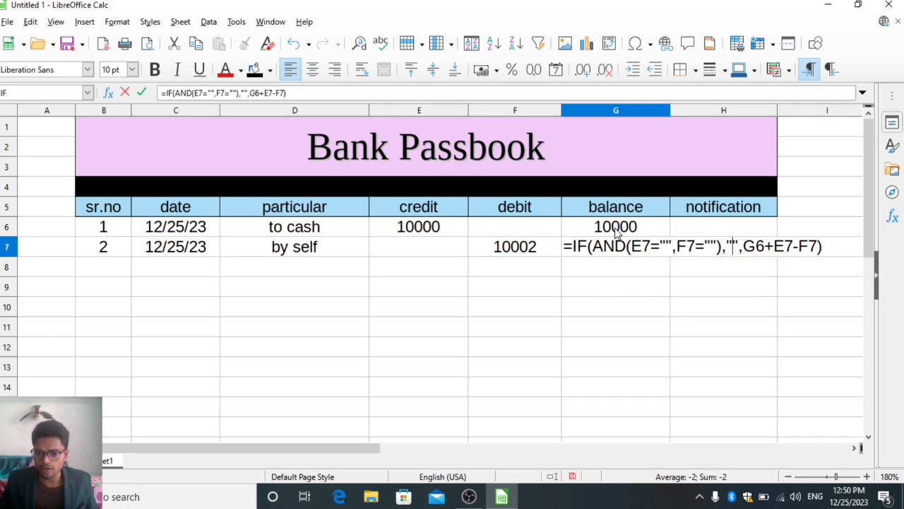
{"action": "key", "text": "Right"}
{"action": "key", "text": "Right"}
{"action": "type", "text": "if"}
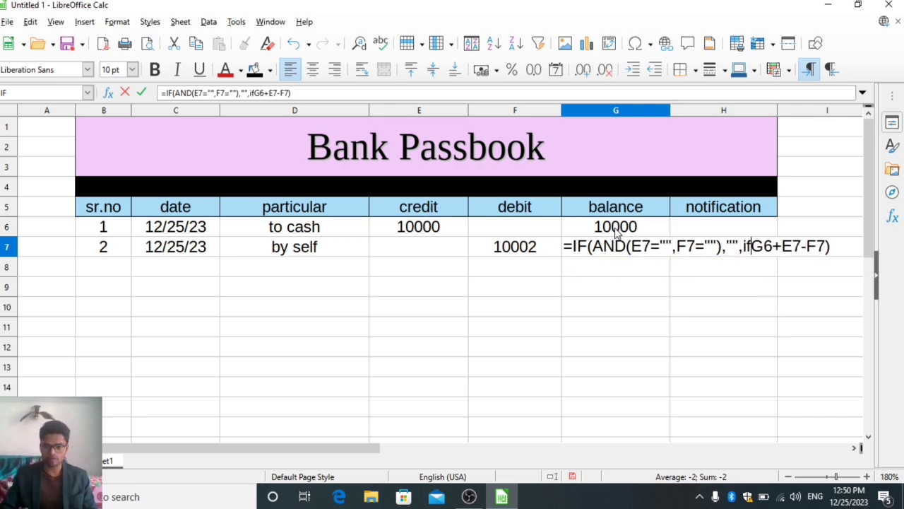
{"action": "type", "text": "("}
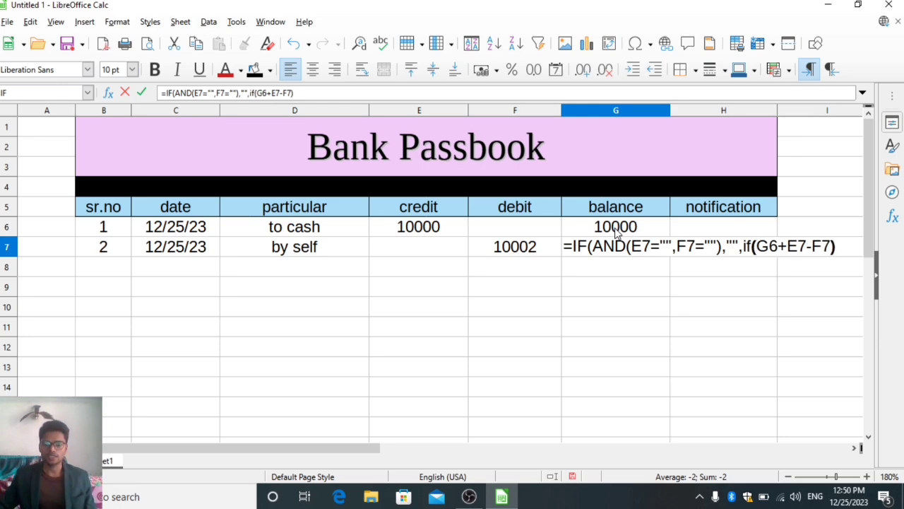
{"action": "left_click", "coordinate": [508, 258]}
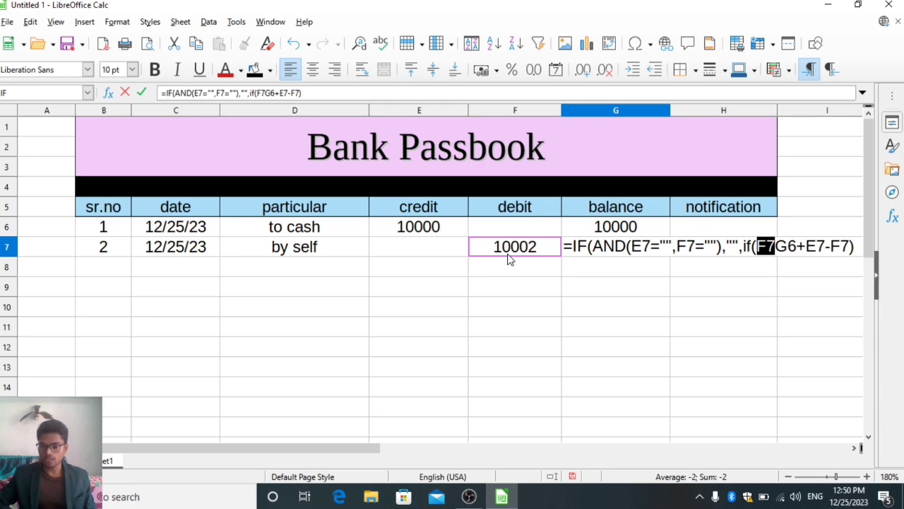
{"action": "type", "text": ">"}
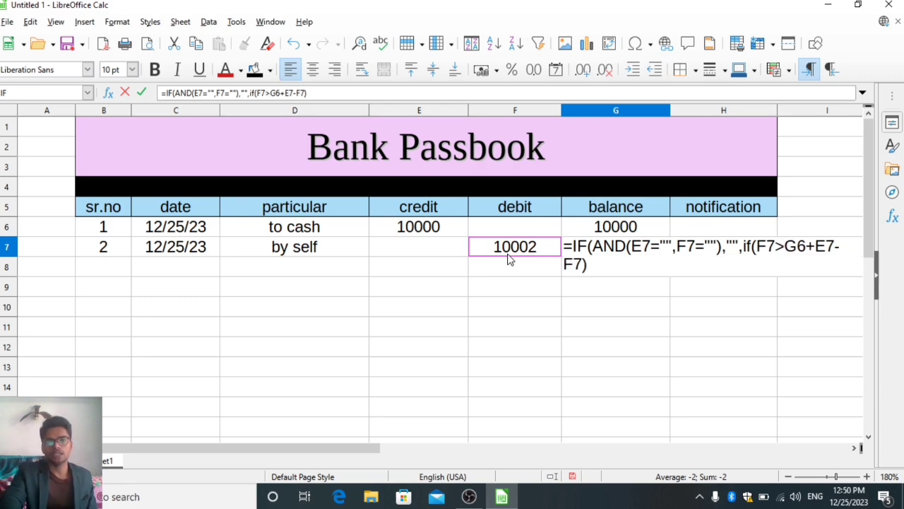
{"action": "left_click", "coordinate": [614, 228]}
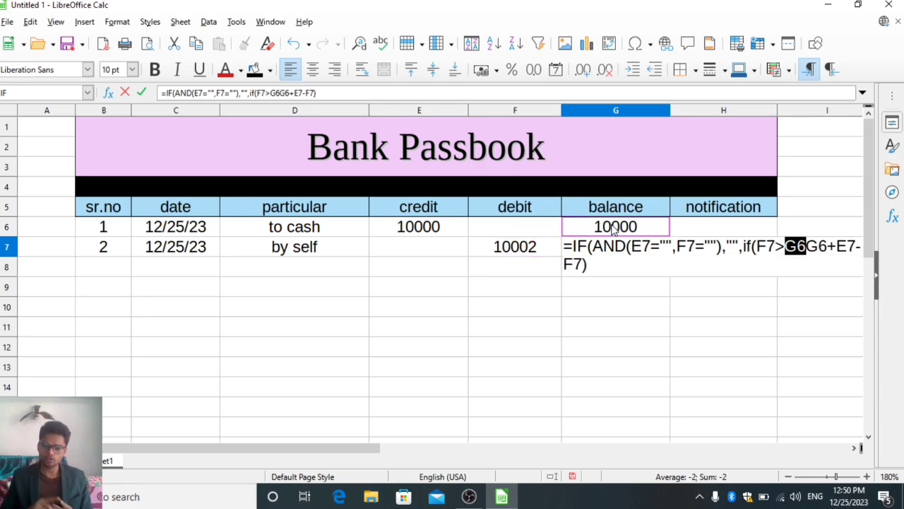
Make the nested IF return "insufficient balance" when true and G6+E7-F7 otherwise, and complete the G7 formula.
{"action": "type", "text": ",\""}
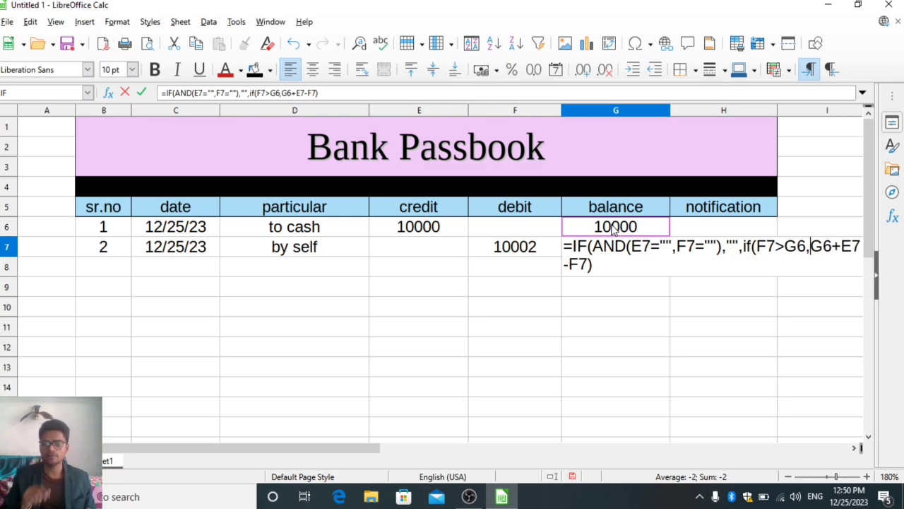
{"action": "type", "text": "insuffi"}
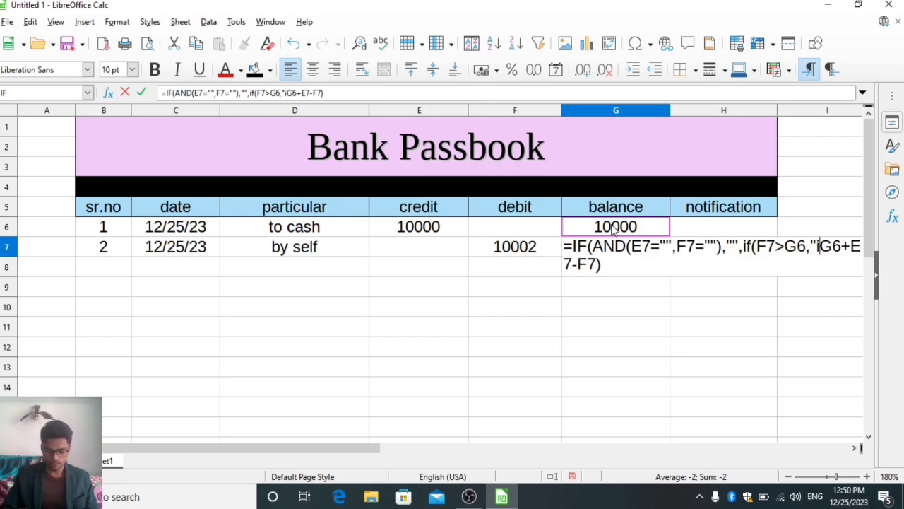
{"action": "type", "text": "ci"}
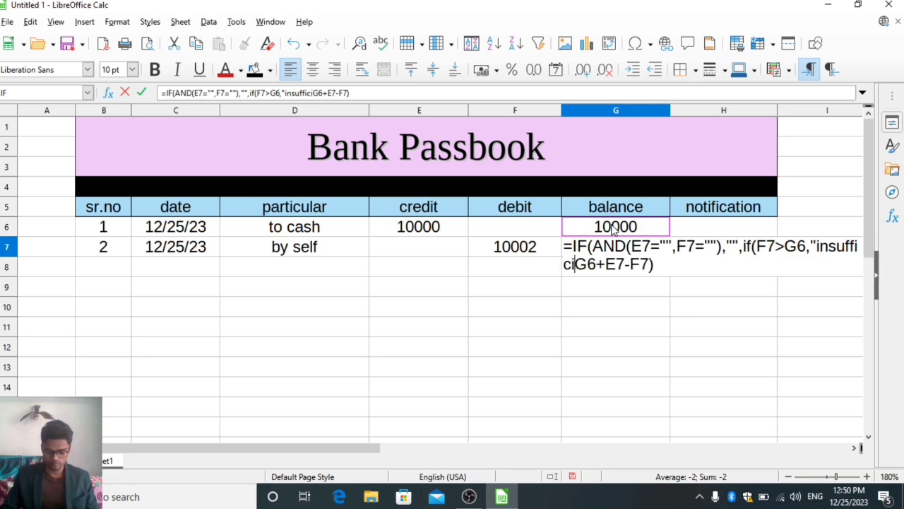
{"action": "type", "text": "ent "}
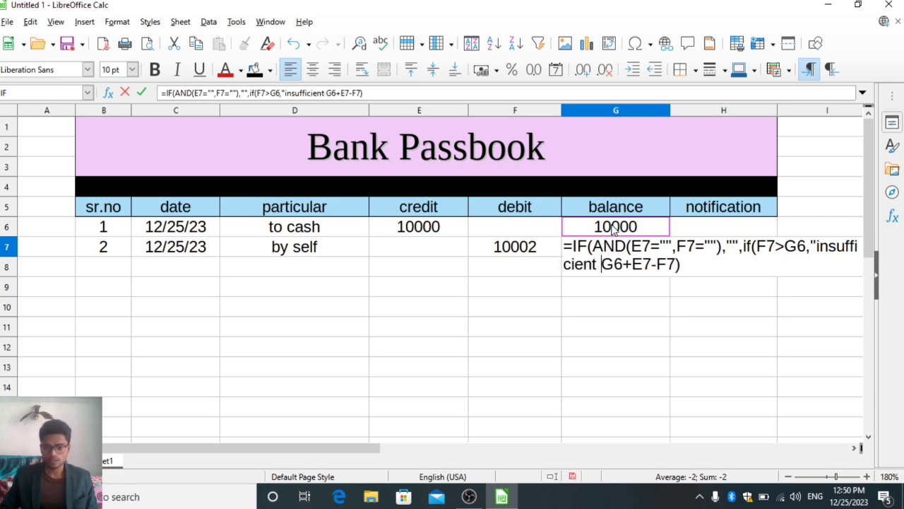
{"action": "type", "text": "balane"}
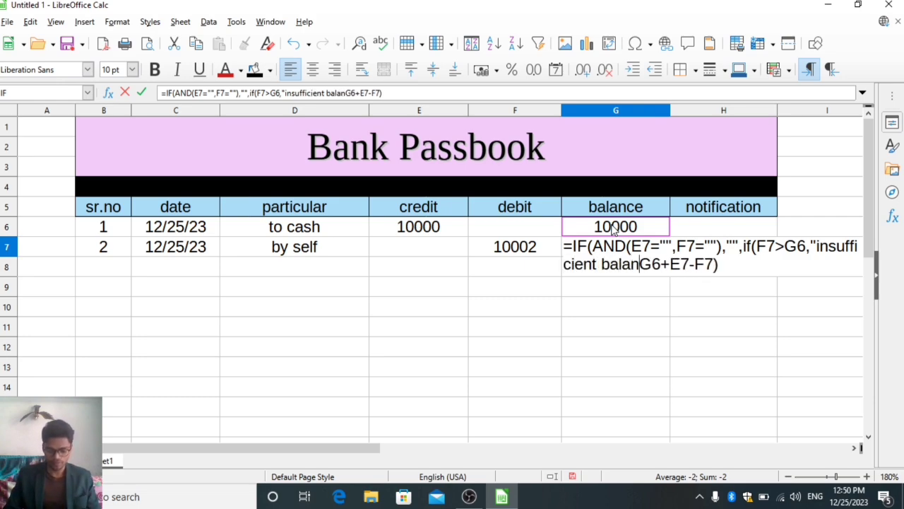
{"action": "key", "text": "BackSpace"}
{"action": "type", "text": "ce\""}
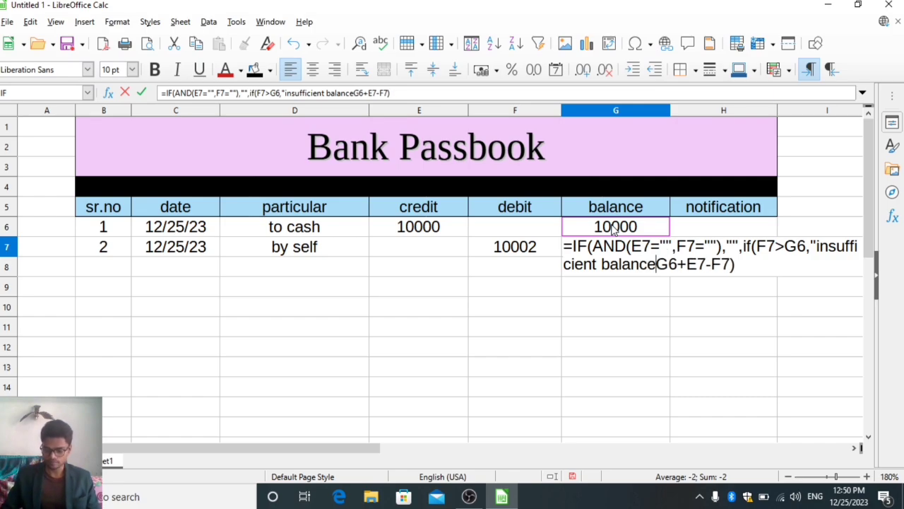
{"action": "type", "text": ","}
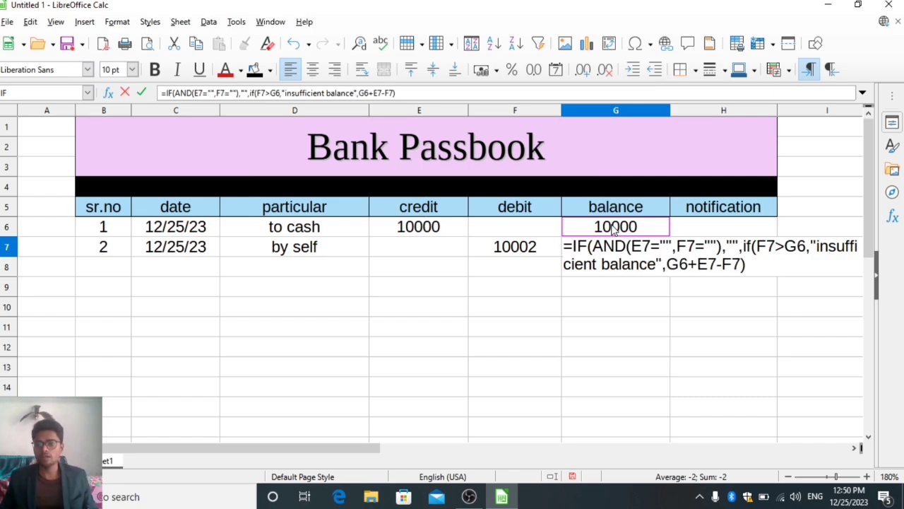
{"action": "key", "text": "Right"}
{"action": "key", "text": "Right"}
{"action": "key", "text": "Right"}
{"action": "key", "text": "Right"}
{"action": "key", "text": "Right"}
{"action": "key", "text": "Right"}
{"action": "key", "text": "Right"}
{"action": "key", "text": "Right"}
{"action": "key", "text": "Right"}
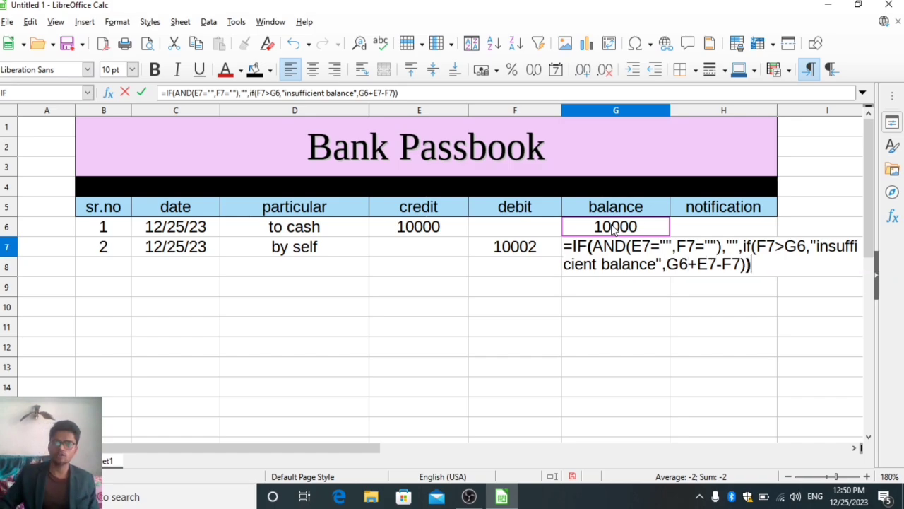
{"action": "key", "text": "Return"}
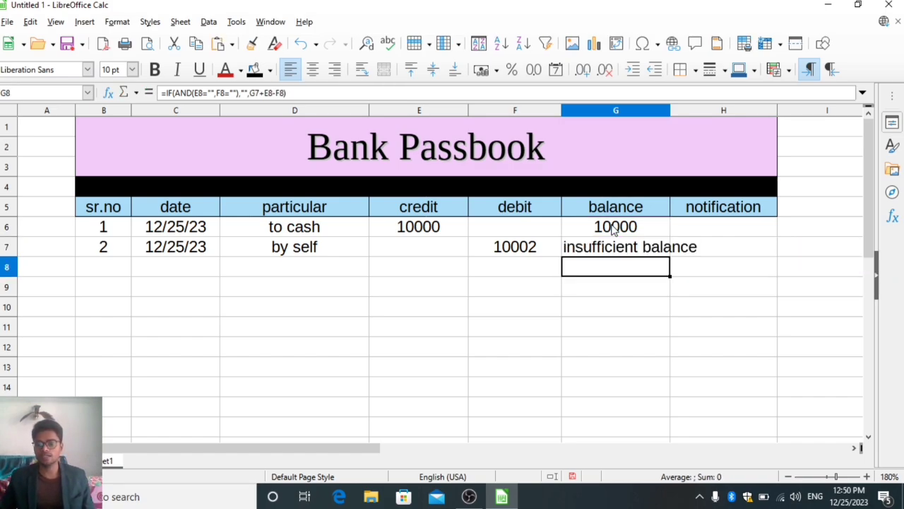
Set the debit in F7 to 9000 to test the revised balance formula.
{"action": "key", "text": "Left"}
{"action": "key", "text": "Up"}
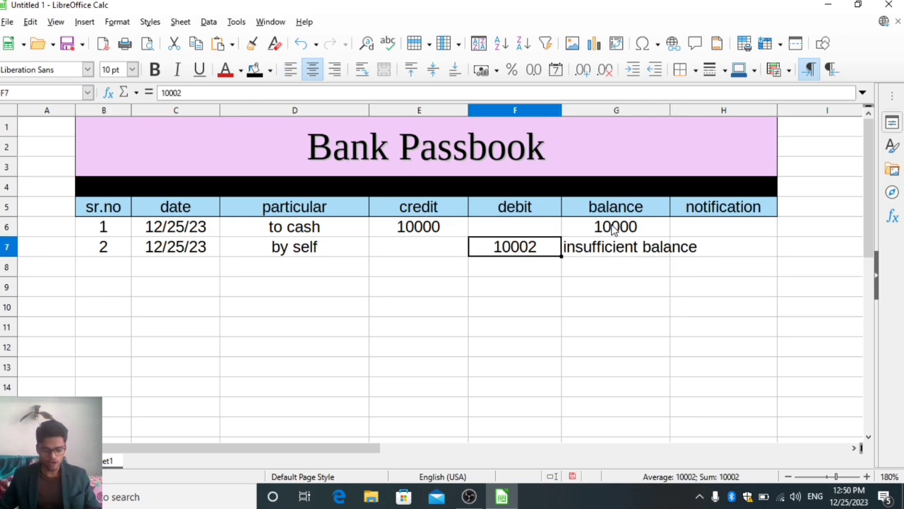
{"action": "type", "text": "90000"}
{"action": "key", "text": "BackSpace"}
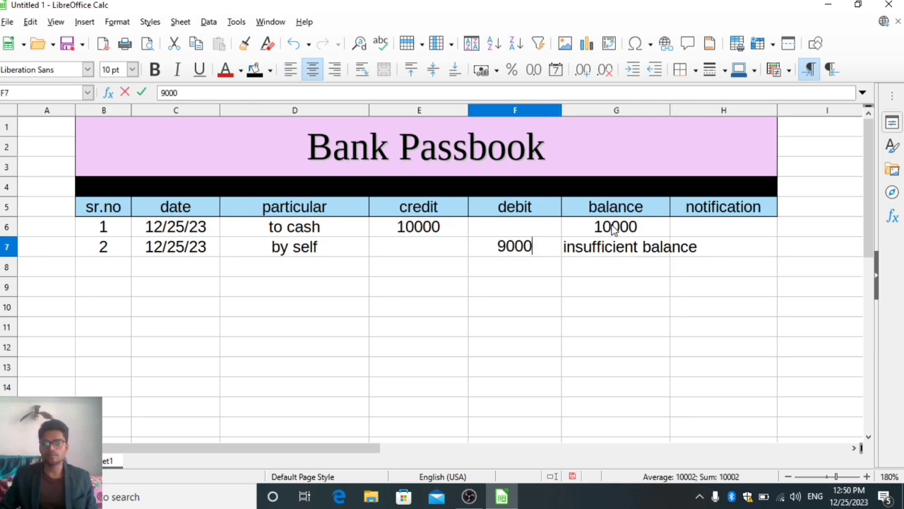
{"action": "key", "text": "Return"}
Test the revised balance formula with debits of 10000 and 90000 in F7.
{"action": "key", "text": "Up"}
{"action": "type", "text": "10000"}
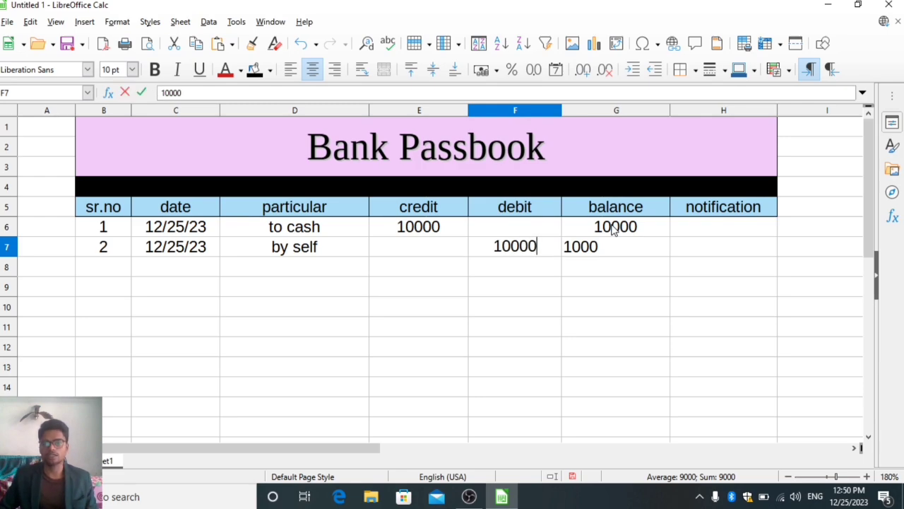
{"action": "key", "text": "Return"}
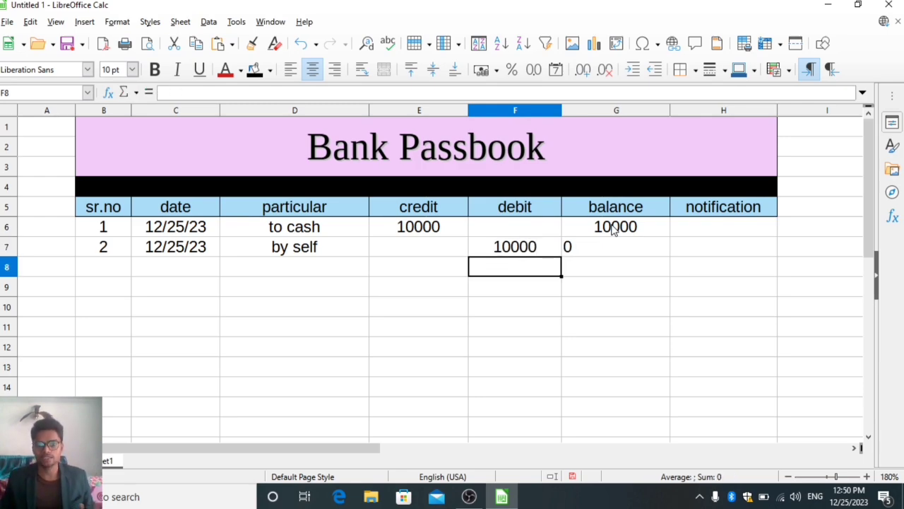
{"action": "key", "text": "Up"}
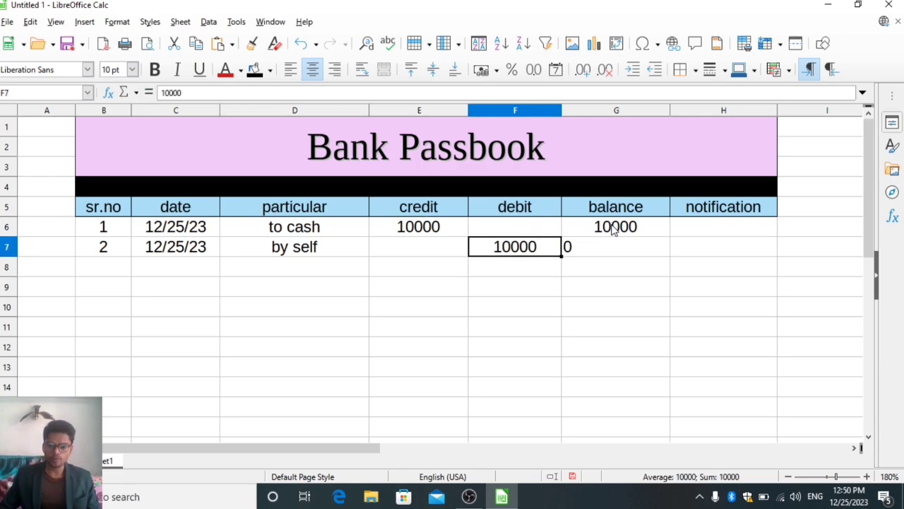
{"action": "key", "text": "Return"}
{"action": "key", "text": "Up"}
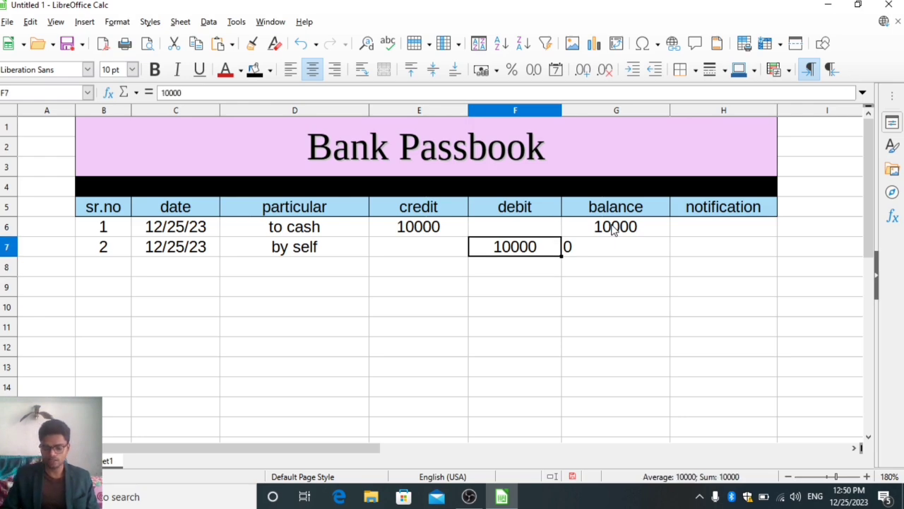
{"action": "type", "text": "90000"}
{"action": "key", "text": "Return"}
{"action": "key", "text": "Up"}
Fill the revised balance formula from G7 down to G17.
{"action": "key", "text": "Right"}
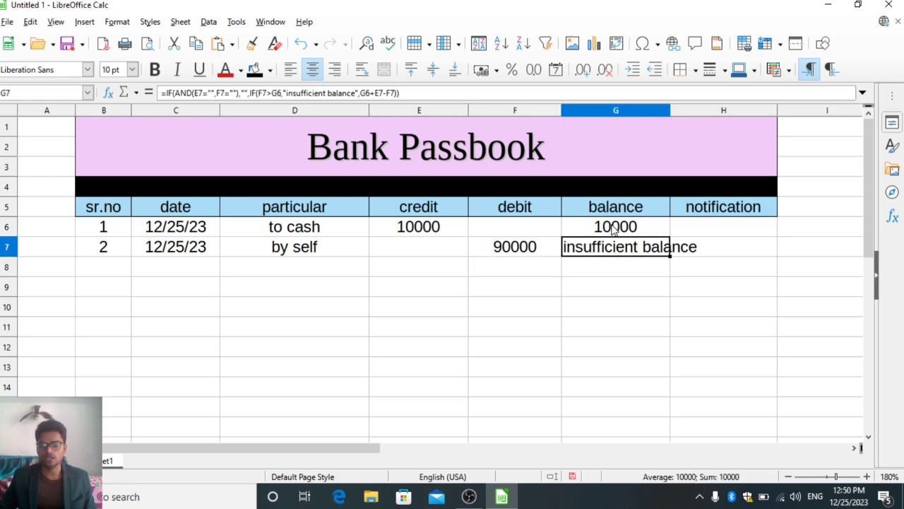
{"action": "key", "text": "shift+Down"}
{"action": "key", "text": "shift+Down"}
{"action": "key", "text": "shift+Down"}
{"action": "key", "text": "shift+Down"}
{"action": "key", "text": "shift+Down"}
{"action": "key", "text": "shift+Down"}
{"action": "key", "text": "shift+Down"}
{"action": "key", "text": "shift+Down"}
{"action": "key", "text": "shift+Down"}
{"action": "key", "text": "shift+Down"}
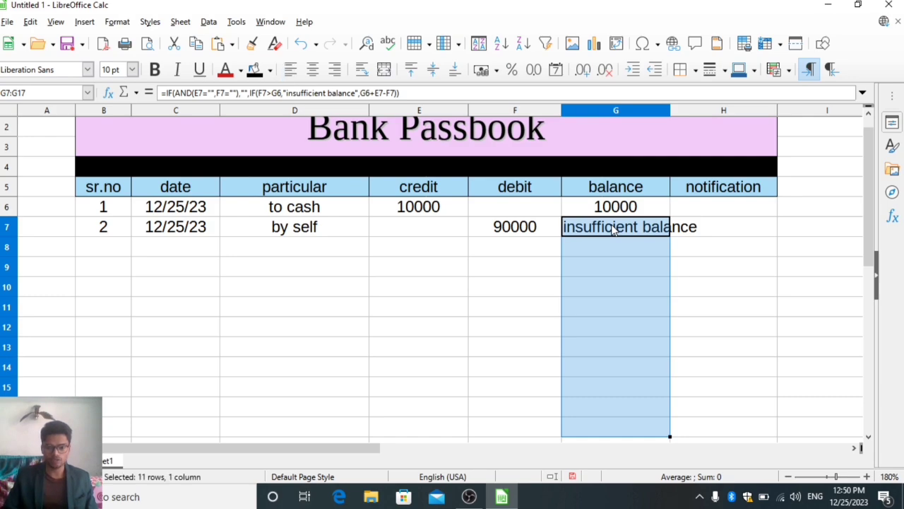
Set the debit in F7 to 8000.
{"action": "key", "text": "Left"}
{"action": "type", "text": "80000"}
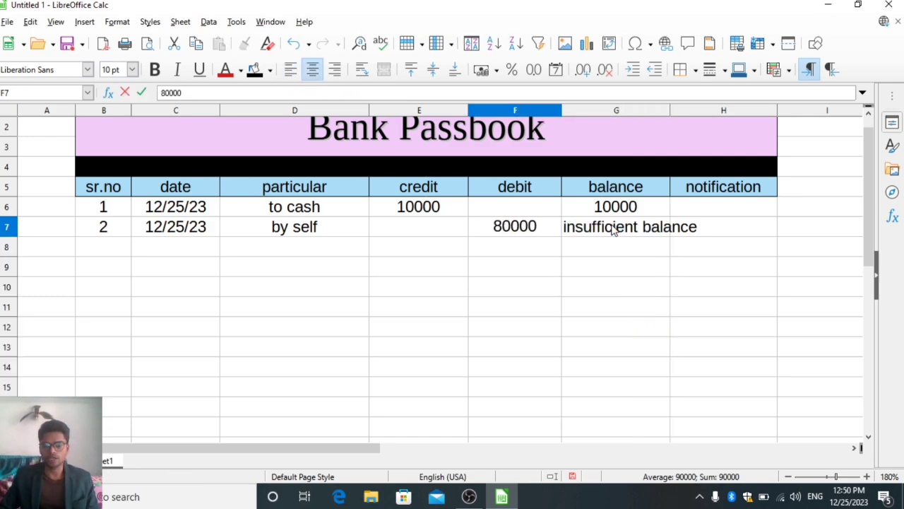
{"action": "key", "text": "BackSpace"}
{"action": "key", "text": "Return"}
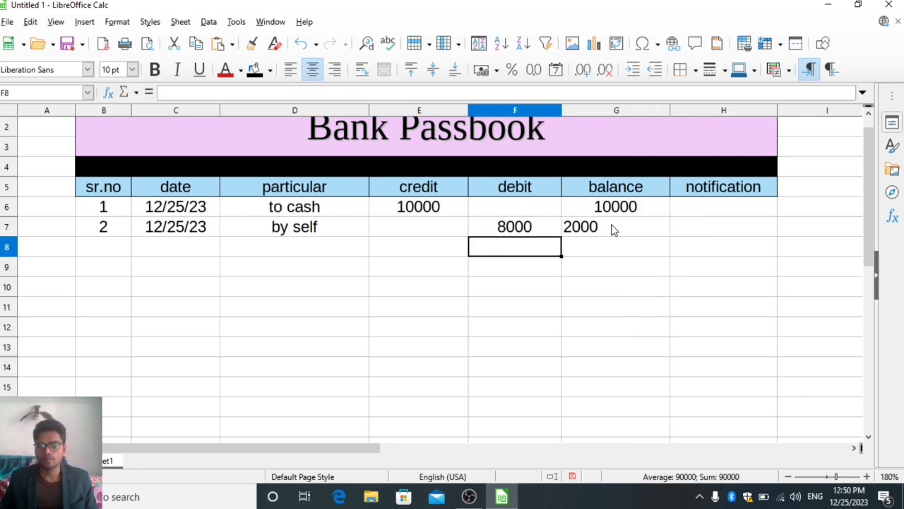
Enter a debit of 2000 in F8 and change it to 2001 to test the balance check in G8.
{"action": "type", "text": "2000"}
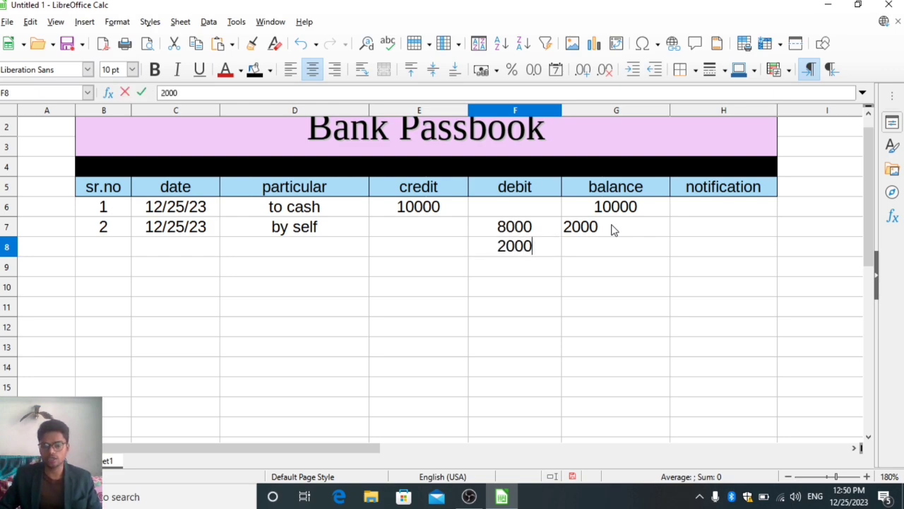
{"action": "key", "text": "Return"}
{"action": "key", "text": "Up"}
{"action": "key", "text": "F2"}
{"action": "key", "text": "BackSpace"}
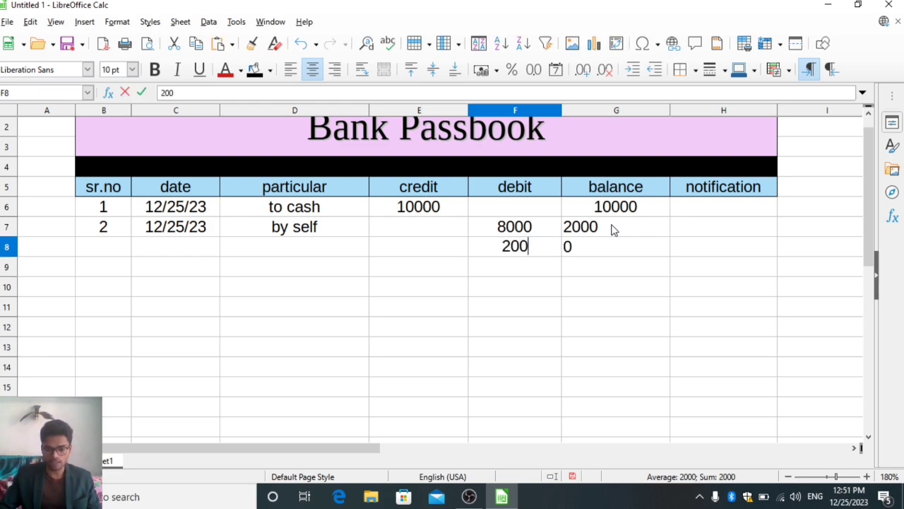
{"action": "type", "text": "1"}
{"action": "key", "text": "Return"}
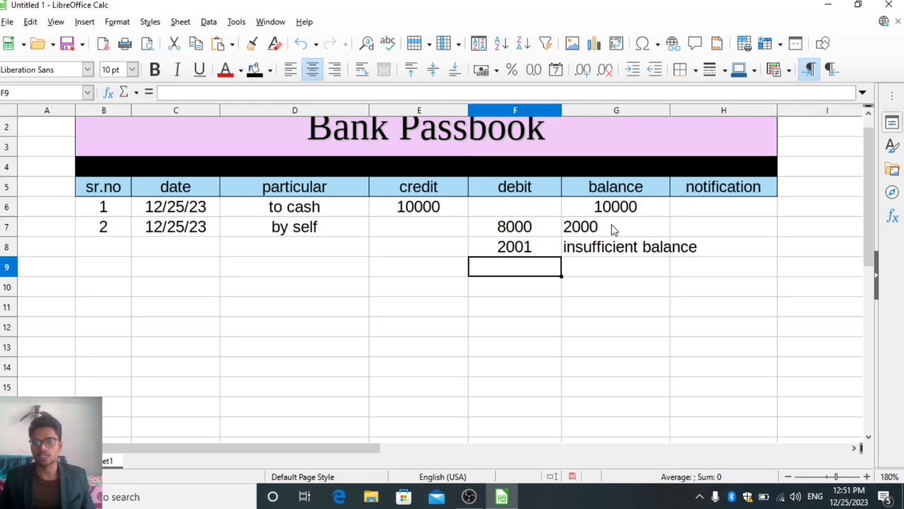
Set the debit in F8 to 1000.
{"action": "key", "text": "Up"}
{"action": "type", "text": "1000"}
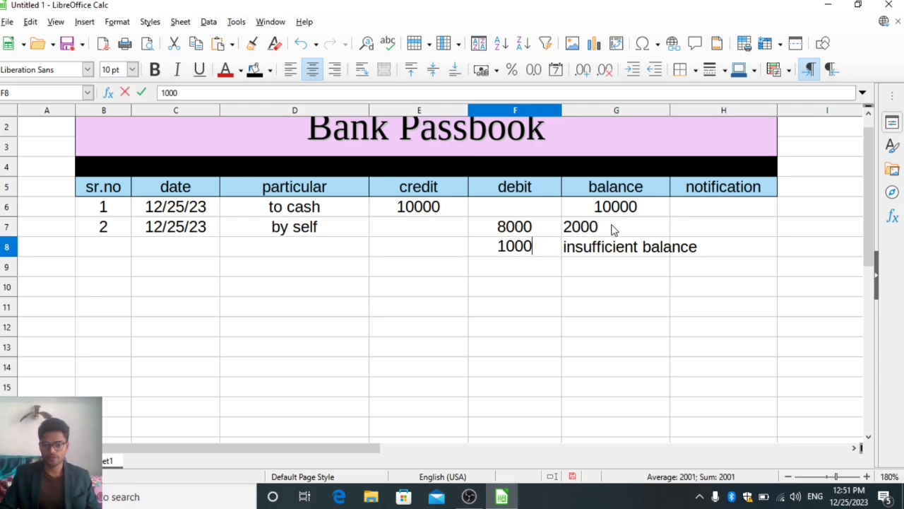
{"action": "key", "text": "Return"}
Enter the formula =IF(G6<1000,"low balance","") in the first notification cell, H6.
{"action": "key", "text": "Right"}
{"action": "key", "text": "Right"}
{"action": "key", "text": "Up"}
{"action": "key", "text": "Up"}
{"action": "key", "text": "Up"}
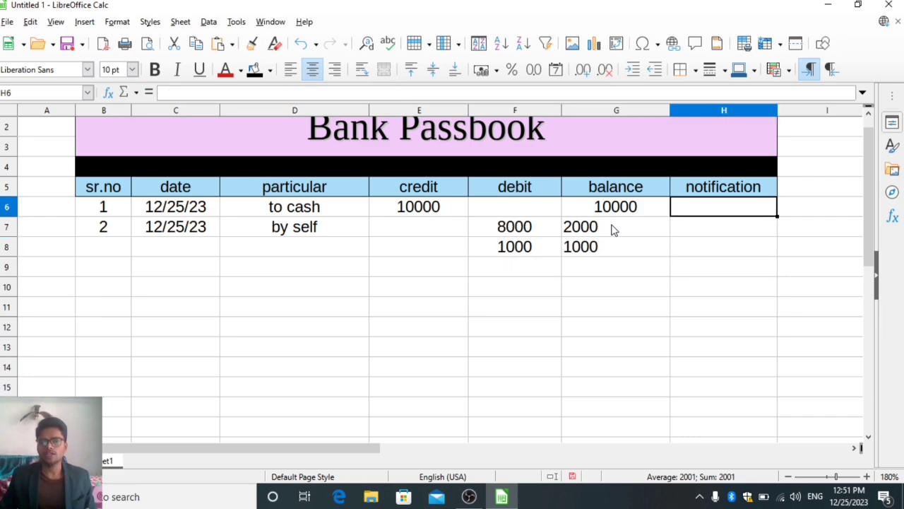
{"action": "key", "text": "Up"}
{"action": "key", "text": "Up"}
{"action": "key", "text": "Up"}
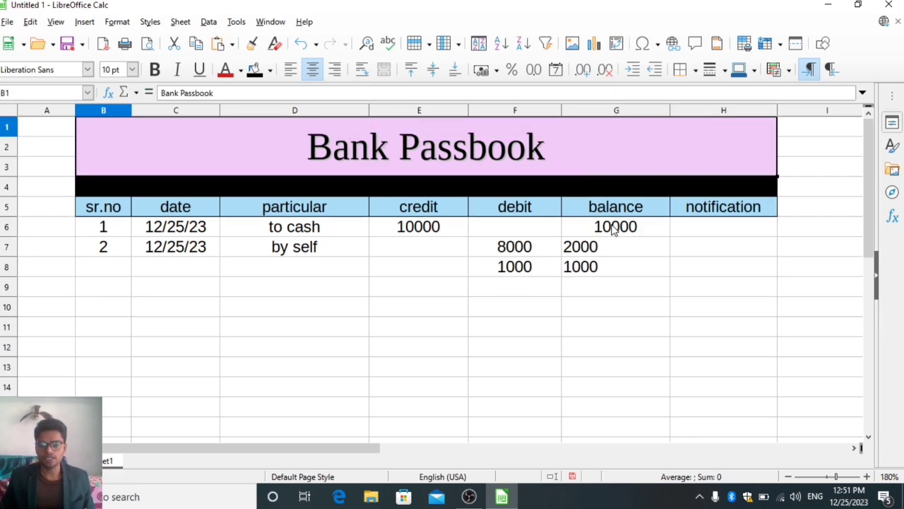
{"action": "key", "text": "Down"}
{"action": "key", "text": "Down"}
{"action": "key", "text": "Down"}
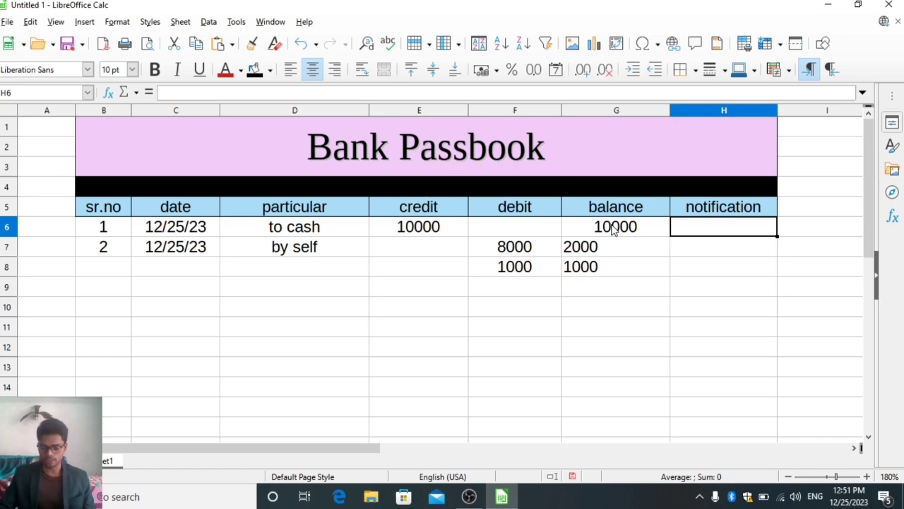
{"action": "type", "text": "=if("}
{"action": "left_click", "coordinate": [613, 227]}
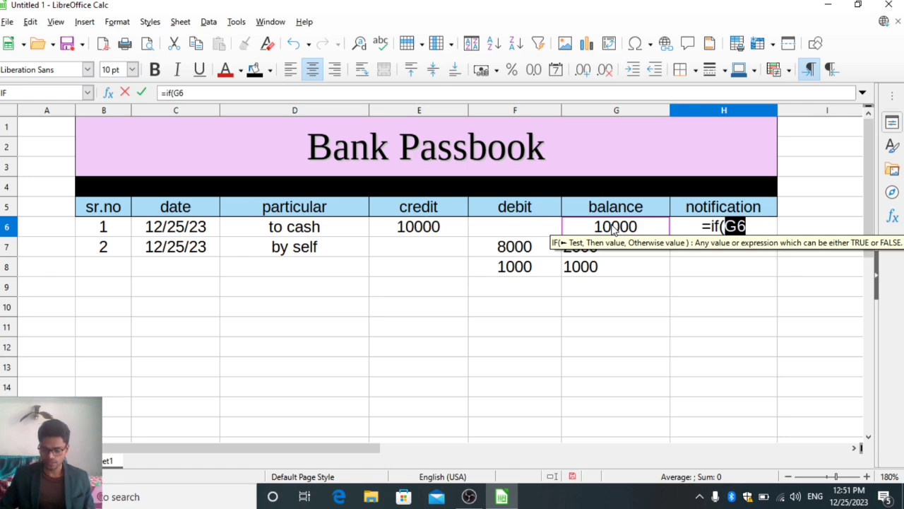
{"action": "type", "text": "<1000"}
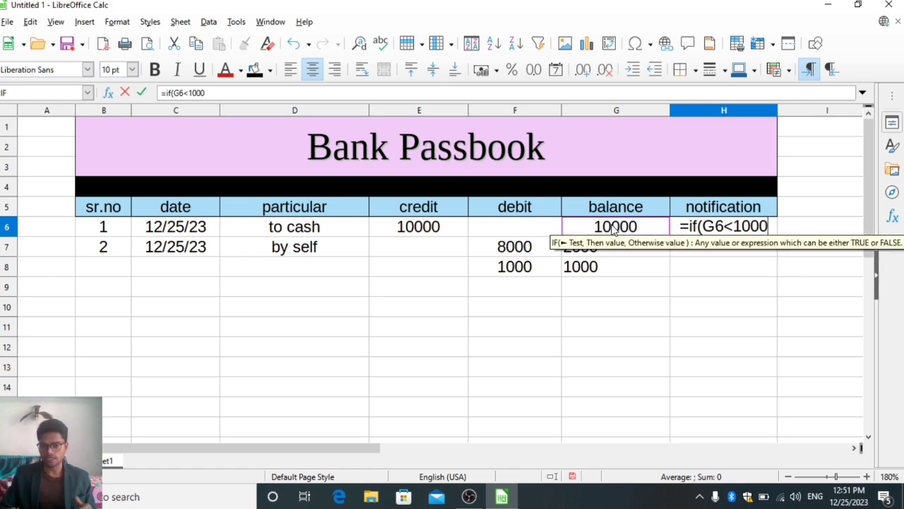
{"action": "type", "text": ",\"low bl"}
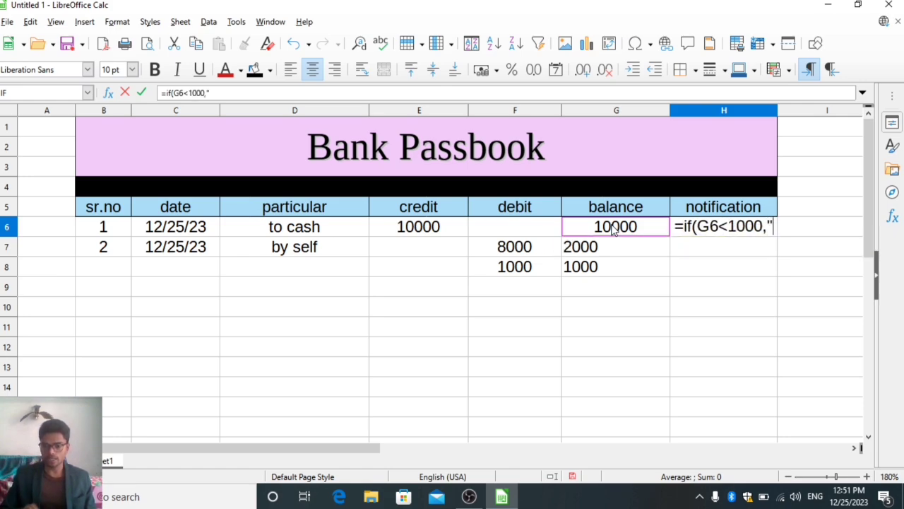
{"action": "type", "text": "ance"}
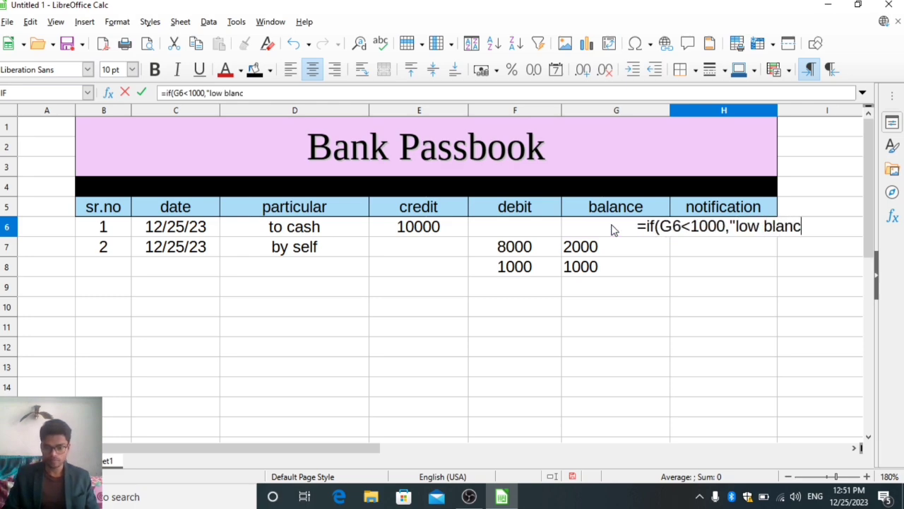
{"action": "key", "text": "Left"}
{"action": "key", "text": "Left"}
{"action": "key", "text": "Left"}
{"action": "key", "text": "BackSpace"}
{"action": "key", "text": "BackSpace"}
{"action": "key", "text": "BackSpace"}
{"action": "key", "text": "BackSpace"}
{"action": "key", "text": "BackSpace"}
{"action": "key", "text": "BackSpace"}
{"action": "key", "text": "BackSpace"}
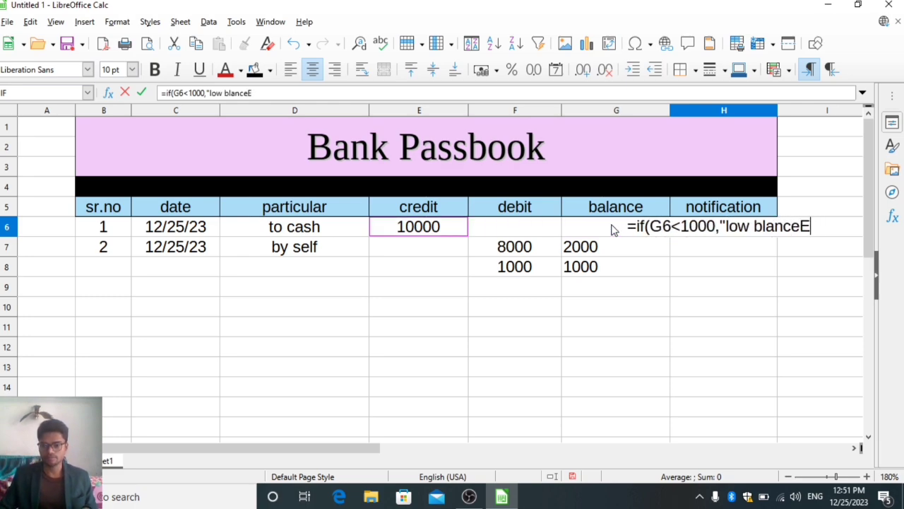
{"action": "type", "text": "ala"}
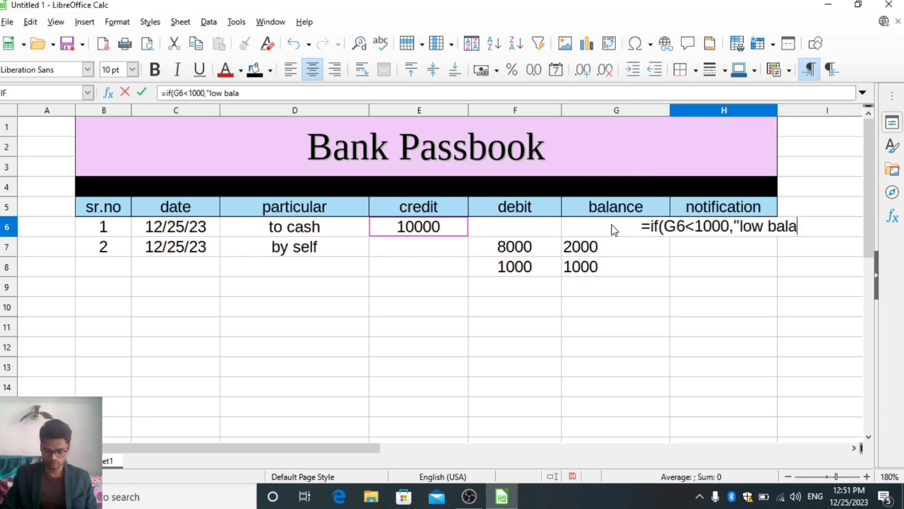
{"action": "type", "text": "nce\","}
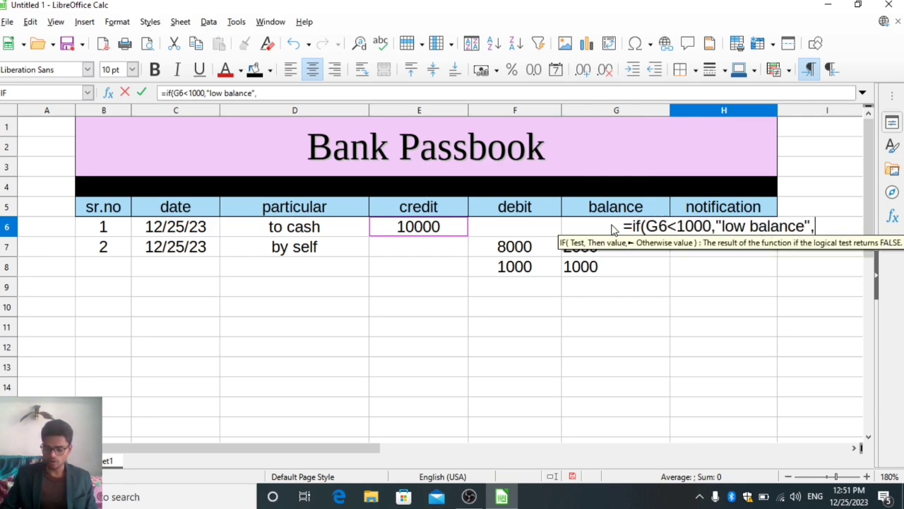
{"action": "type", "text": "\"\")"}
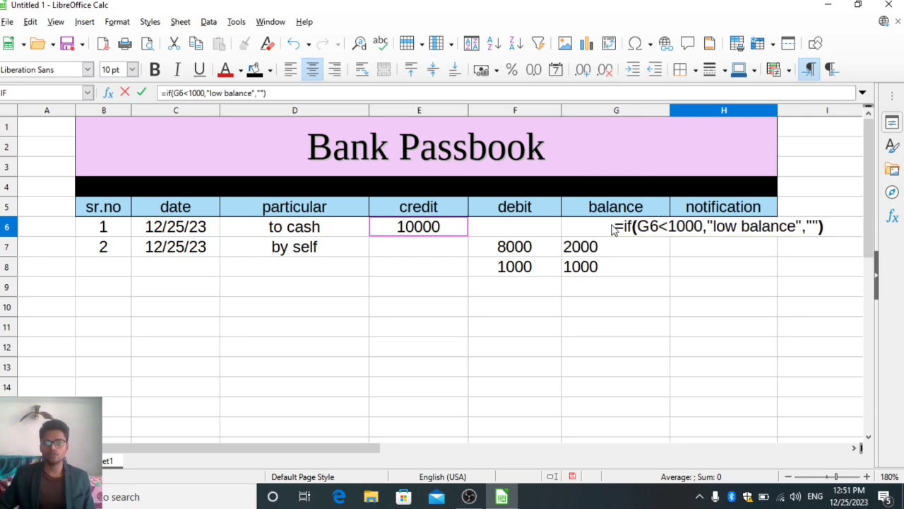
{"action": "key", "text": "Return"}
Fill the low-balance formula from H6 down to H18.
{"action": "key", "text": "Up"}
{"action": "key", "text": "shift+Down"}
{"action": "key", "text": "shift+Down"}
{"action": "key", "text": "shift+Down"}
{"action": "key", "text": "shift+Down"}
{"action": "key", "text": "shift+Down"}
{"action": "key", "text": "shift+Down"}
{"action": "key", "text": "shift+Down"}
{"action": "key", "text": "shift+Down"}
{"action": "key", "text": "shift+Down"}
{"action": "key", "text": "shift+Down"}
{"action": "key", "text": "shift+Down"}
{"action": "key", "text": "shift+Down"}
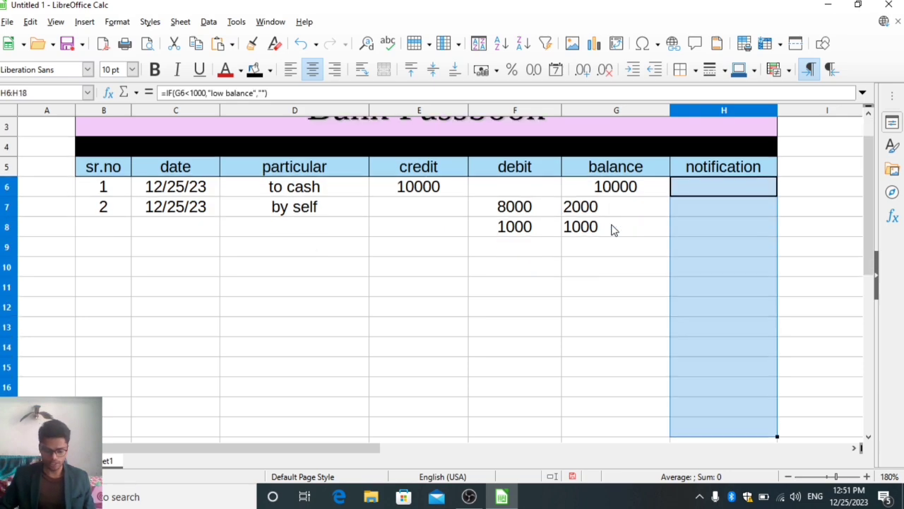
Center the contents of the balance and notification cells G6:H18 horizontally.
{"action": "key", "text": "Left"}
{"action": "key", "text": "Down"}
{"action": "key", "text": "shift+Down"}
{"action": "key", "text": "shift+Down"}
{"action": "key", "text": "shift+Down"}
{"action": "key", "text": "shift+Down"}
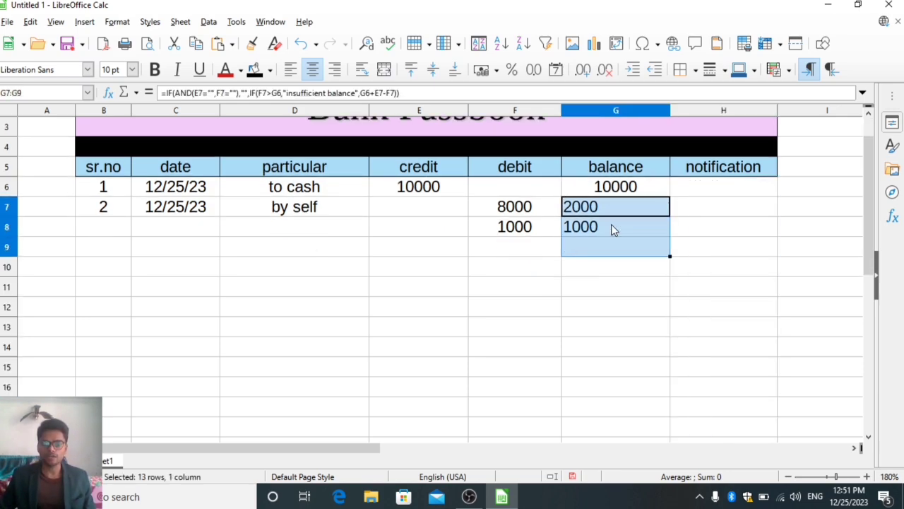
{"action": "key", "text": "shift+Down"}
{"action": "key", "text": "shift+Down"}
{"action": "key", "text": "shift+Down"}
{"action": "key", "text": "shift+Down"}
{"action": "key", "text": "shift+Down"}
{"action": "key", "text": "shift+Down"}
{"action": "key", "text": "shift+Down"}
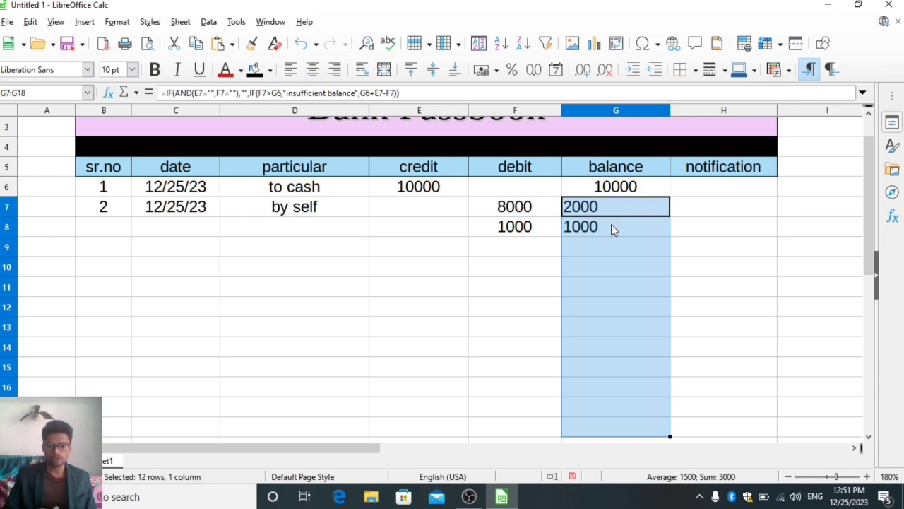
{"action": "key", "text": "Left"}
{"action": "key", "text": "Up"}
{"action": "key", "text": "Right"}
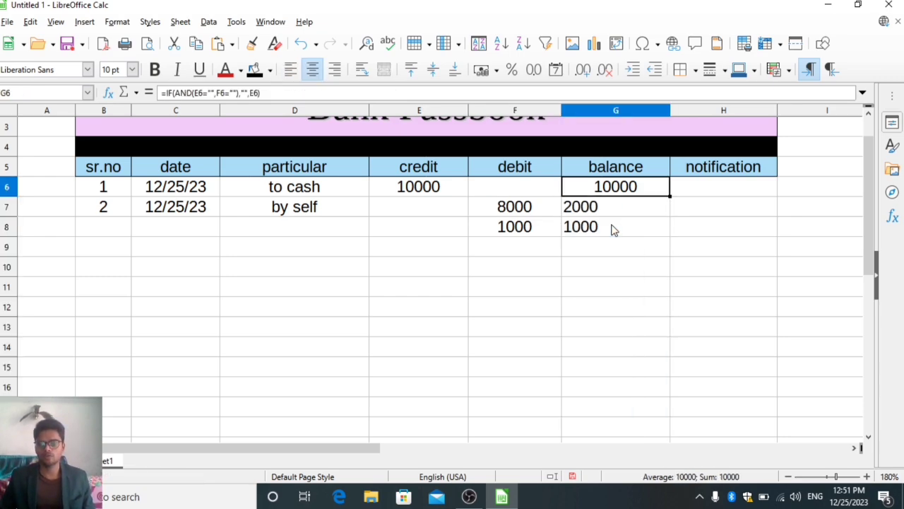
{"action": "key", "text": "shift+Right"}
{"action": "key", "text": "shift+Down"}
{"action": "key", "text": "shift+Down"}
{"action": "key", "text": "shift+Down"}
{"action": "key", "text": "shift+Down"}
{"action": "key", "text": "shift+Down"}
{"action": "key", "text": "shift+Down"}
{"action": "key", "text": "shift+Down"}
{"action": "key", "text": "shift+Down"}
{"action": "key", "text": "shift+Down"}
{"action": "key", "text": "shift+Down"}
{"action": "key", "text": "shift+Down"}
{"action": "key", "text": "shift+Down"}
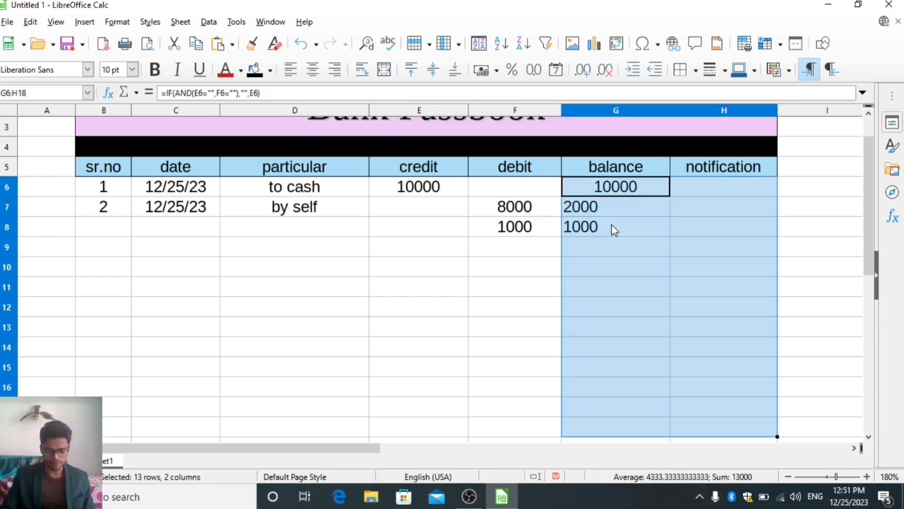
{"action": "key", "text": "ctrl+e"}
Clear the test entries for particular, credit and debit in D6:F8.
{"action": "key", "text": "Down"}
{"action": "key", "text": "Up"}
{"action": "key", "text": "Up"}
{"action": "key", "text": "Up"}
{"action": "key", "text": "Up"}
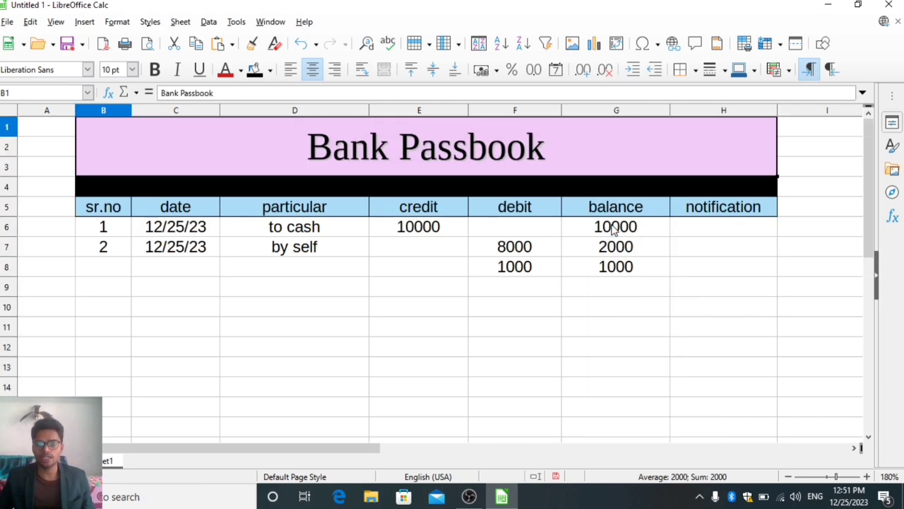
{"action": "key", "text": "Down"}
{"action": "key", "text": "Down"}
{"action": "key", "text": "Down"}
{"action": "key", "text": "Down"}
{"action": "key", "text": "Down"}
{"action": "key", "text": "Left"}
{"action": "key", "text": "Left"}
{"action": "key", "text": "Left"}
{"action": "key", "text": "Left"}
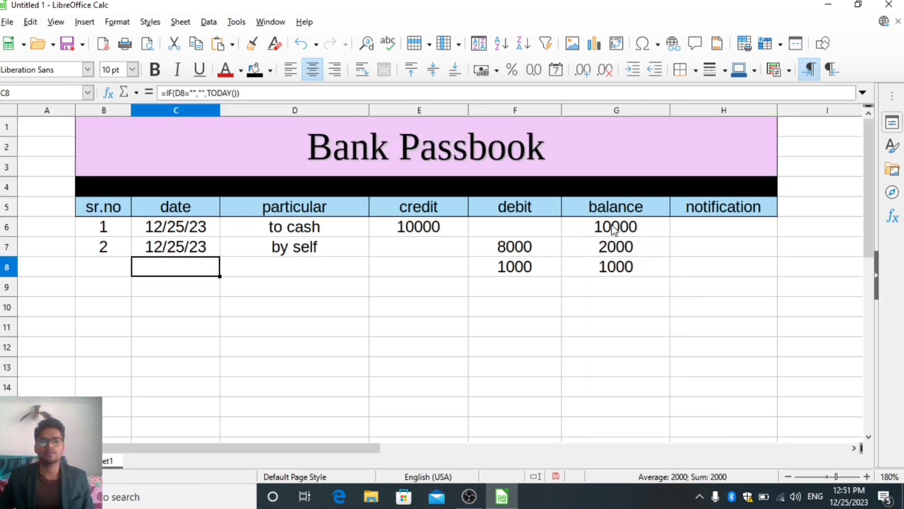
{"action": "key", "text": "Right"}
{"action": "key", "text": "Right"}
{"action": "key", "text": "Up"}
{"action": "key", "text": "Up"}
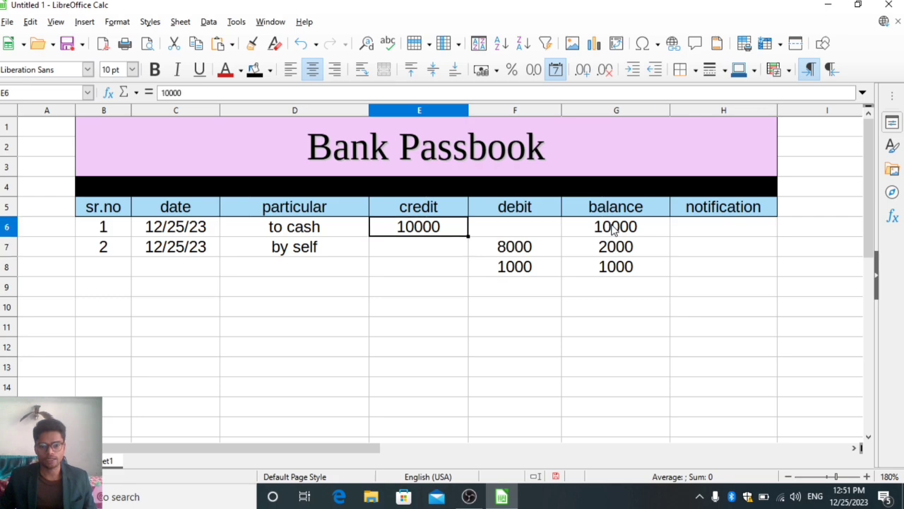
{"action": "key", "text": "Right"}
{"action": "key", "text": "shift+Left"}
{"action": "key", "text": "shift+Left"}
{"action": "key", "text": "shift+Down"}
{"action": "key", "text": "shift+Down"}
{"action": "key", "text": "Delete"}
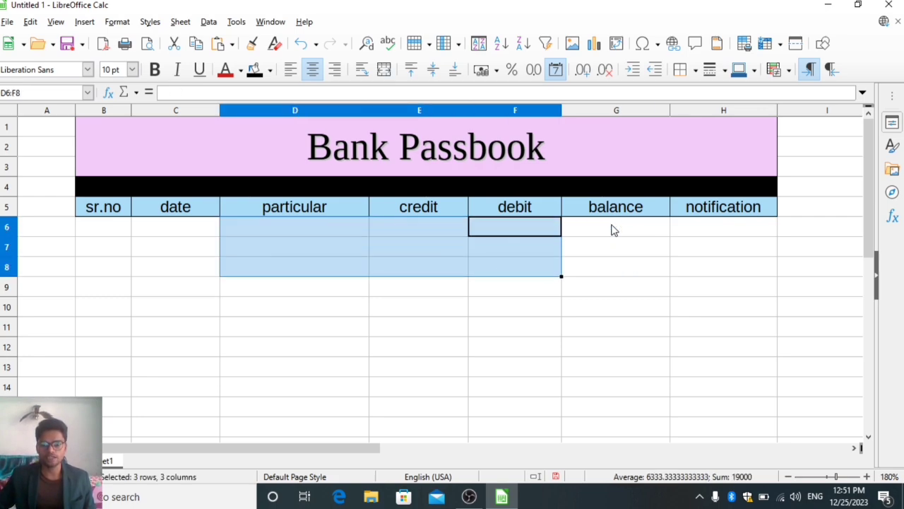
Enter "to cash" as the particular in D6.
{"action": "key", "text": "Down"}
{"action": "key", "text": "Up"}
{"action": "key", "text": "Left"}
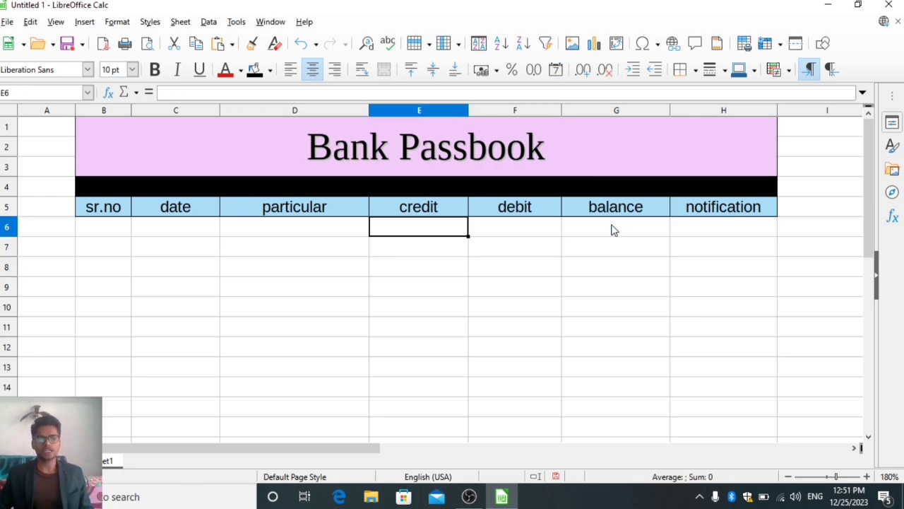
{"action": "key", "text": "Left"}
{"action": "key", "text": "Left"}
{"action": "key", "text": "Right"}
{"action": "type", "text": "to cahs"}
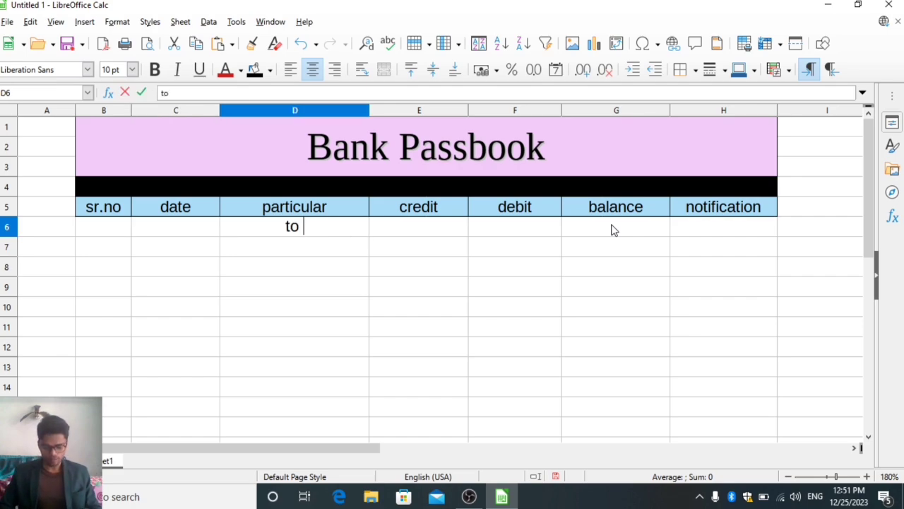
{"action": "key", "text": "BackSpace"}
{"action": "key", "text": "BackSpace"}
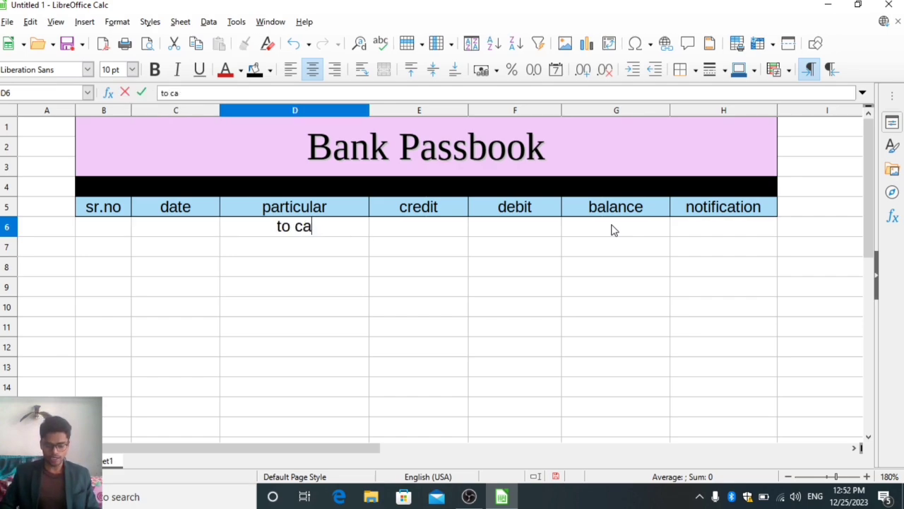
{"action": "type", "text": "sh"}
{"action": "key", "text": "Return"}
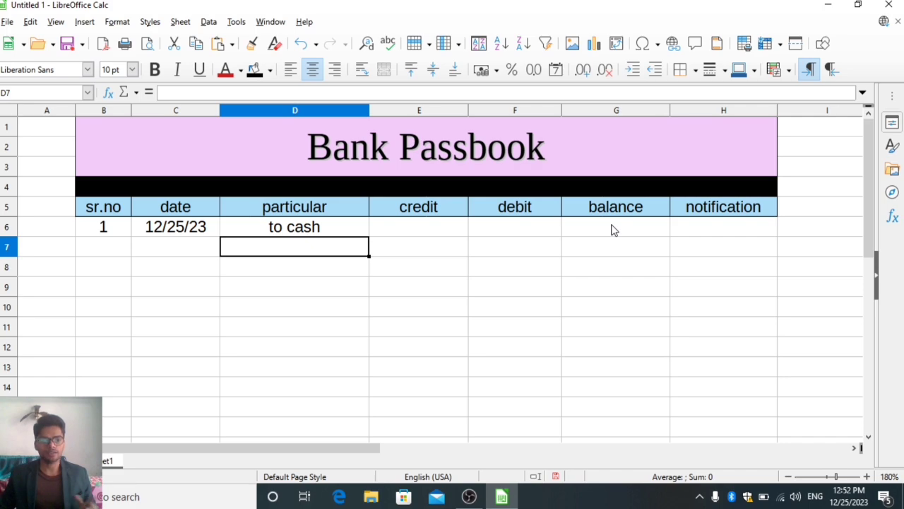
Check the date formula in C6 and enter a credit of 1000 in E6.
{"action": "key", "text": "Left"}
{"action": "key", "text": "Up"}
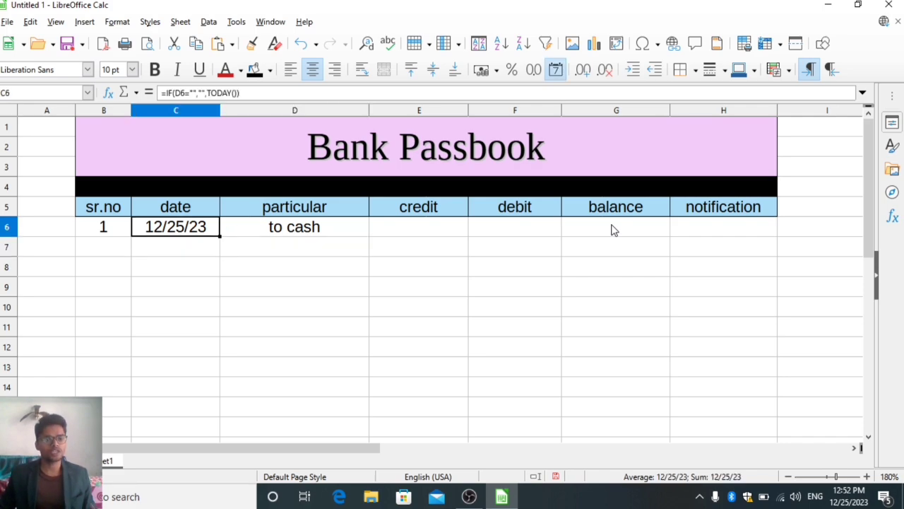
{"action": "key", "text": "Right"}
{"action": "key", "text": "Right"}
{"action": "key", "text": "Right"}
{"action": "key", "text": "Left"}
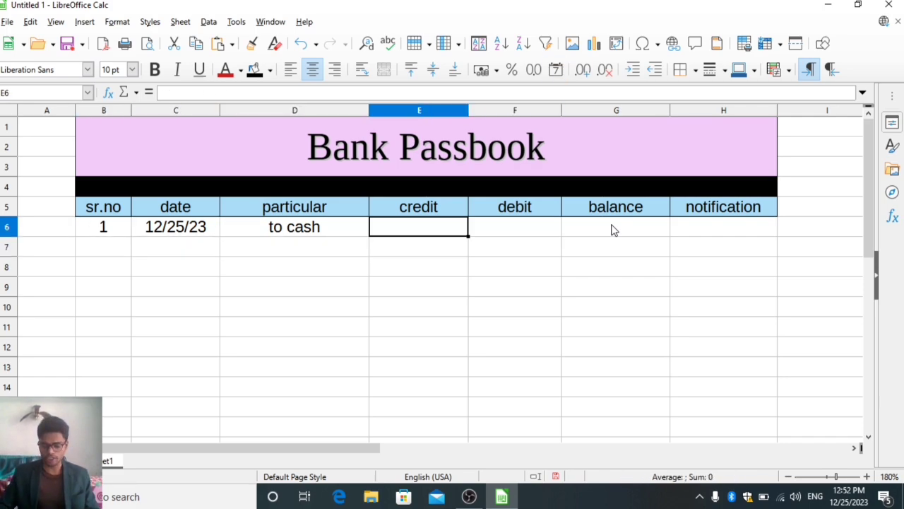
{"action": "type", "text": "10000"}
{"action": "key", "text": "BackSpace"}
{"action": "key", "text": "Return"}
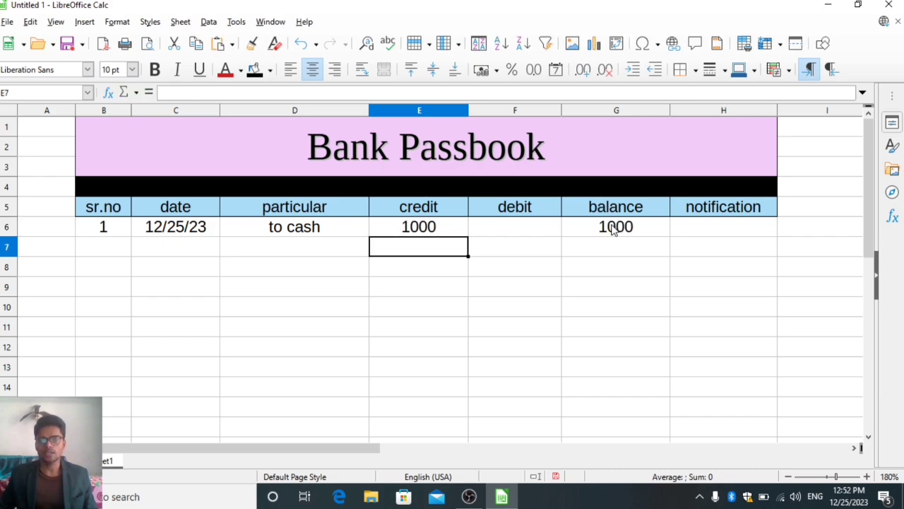
Enter "to UPI" as the particular in D7.
{"action": "key", "text": "Right"}
{"action": "key", "text": "Right"}
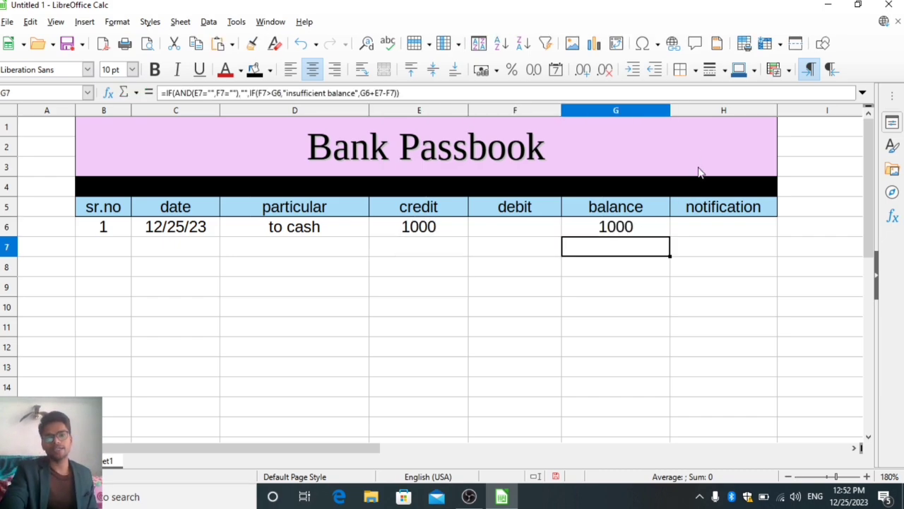
{"action": "key", "text": "Left"}
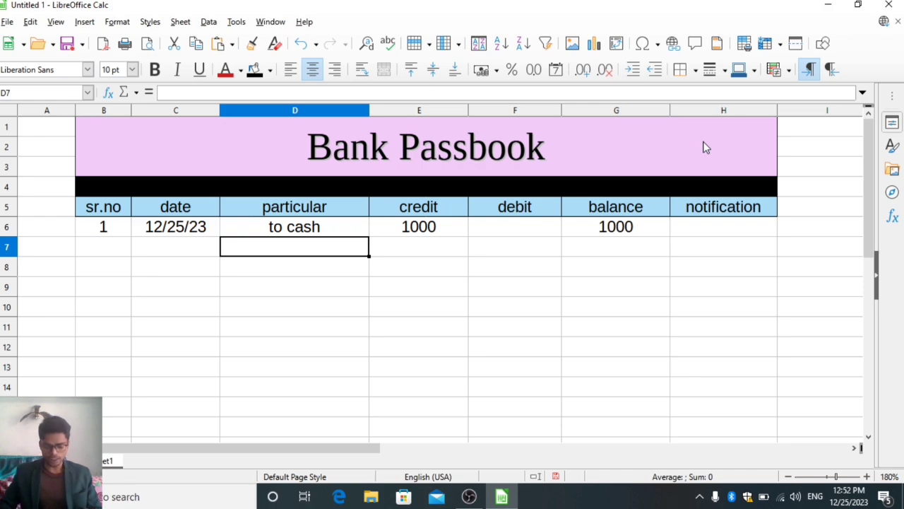
{"action": "type", "text": "to UPI"}
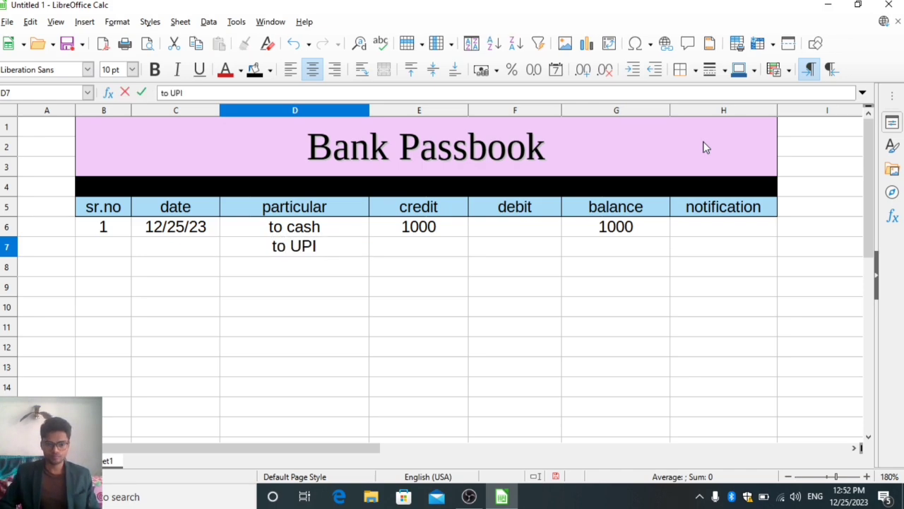
{"action": "key", "text": "Return"}
Enter a credit of 3000 in E7 and select G7 to check the running balance.
{"action": "key", "text": "Up"}
{"action": "key", "text": "Right"}
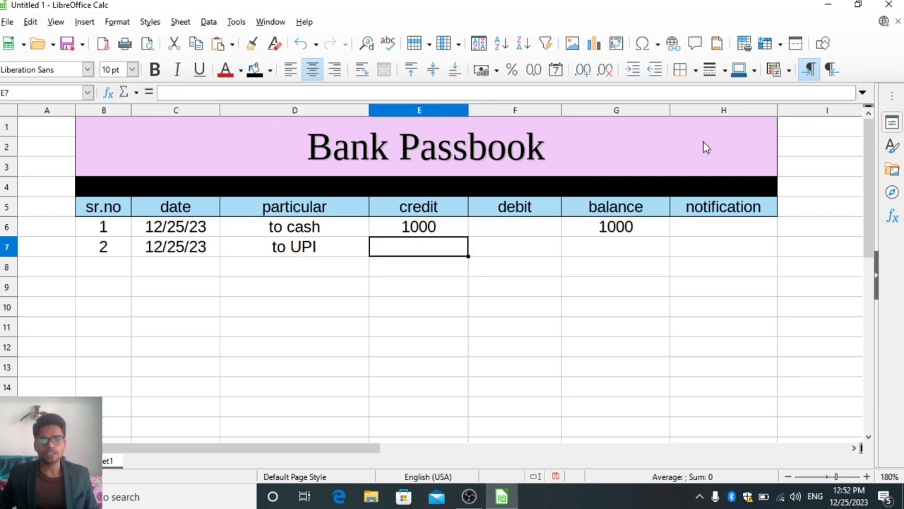
{"action": "type", "text": "30000"}
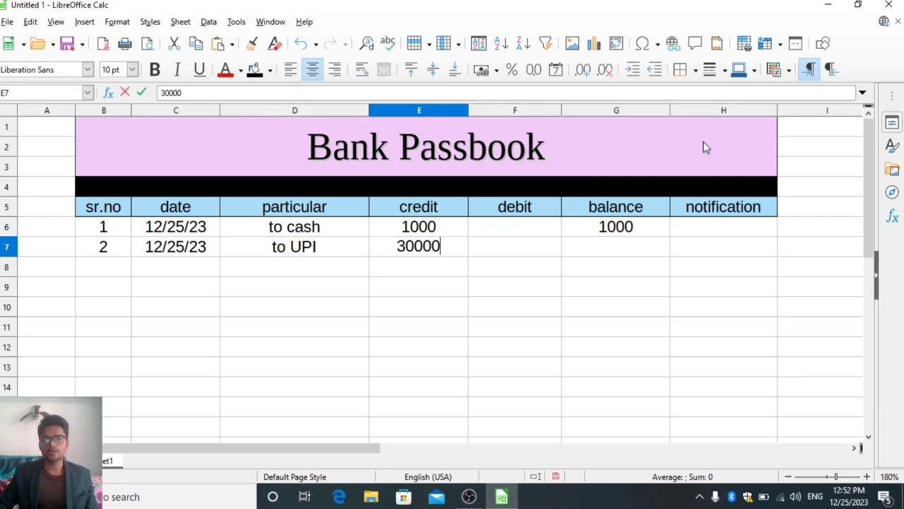
{"action": "key", "text": "BackSpace"}
{"action": "key", "text": "Return"}
{"action": "key", "text": "Right"}
{"action": "key", "text": "Right"}
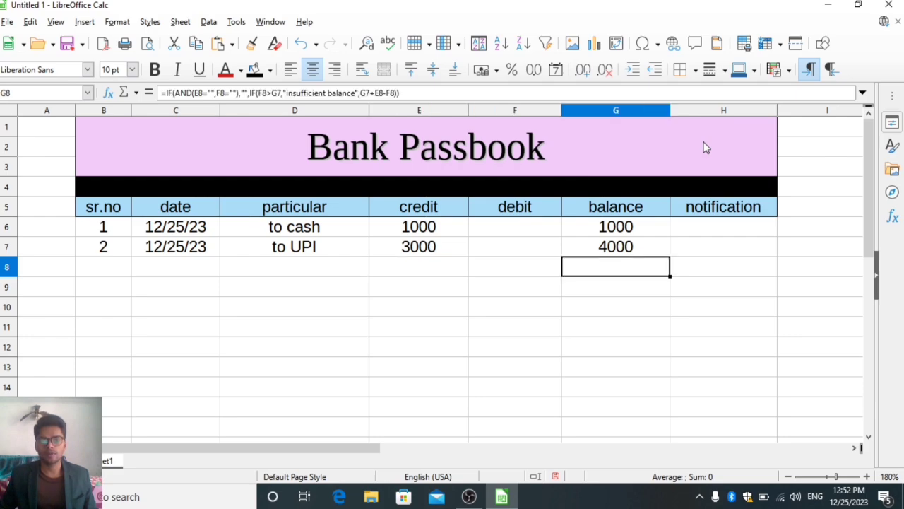
{"action": "key", "text": "Up"}
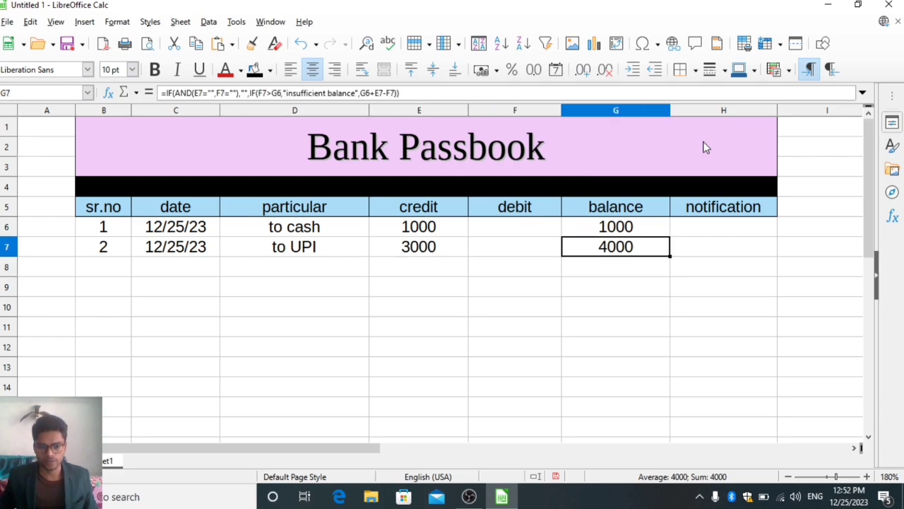
Look over the particular, credit, debit and balance cells of the first two transactions in rows 6 and 7.
{"action": "key", "text": "Left"}
{"action": "key", "text": "Left"}
{"action": "key", "text": "Left"}
{"action": "key", "text": "Up"}
{"action": "key", "text": "Right"}
{"action": "key", "text": "Down"}
{"action": "key", "text": "Right"}
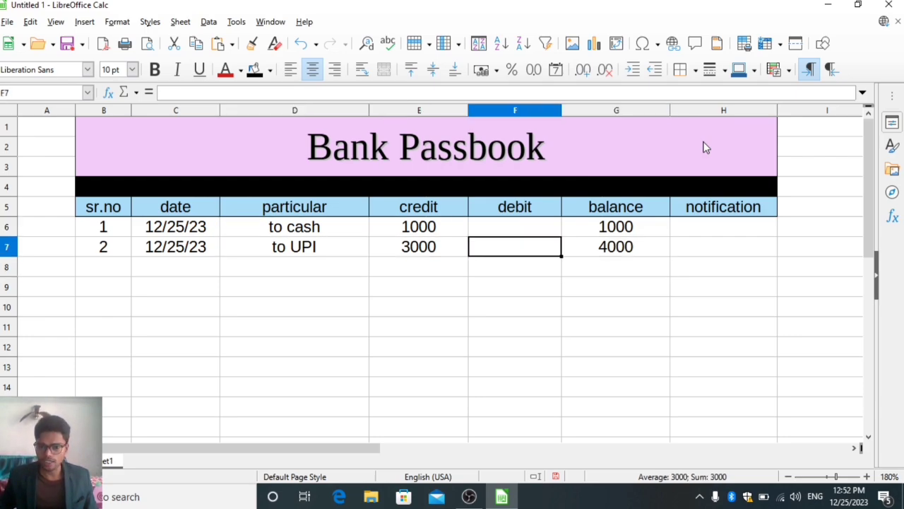
{"action": "key", "text": "Right"}
Enter "by self" as the particular in D8 and check the serial number formula in B8.
{"action": "key", "text": "Down"}
{"action": "key", "text": "Left"}
{"action": "key", "text": "Left"}
{"action": "key", "text": "Left"}
{"action": "key", "text": "Left"}
{"action": "key", "text": "Right"}
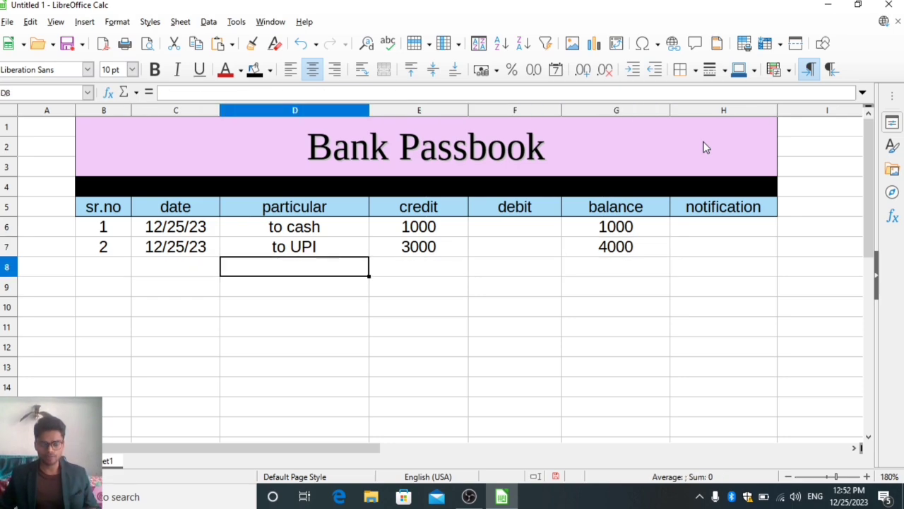
{"action": "type", "text": "by"}
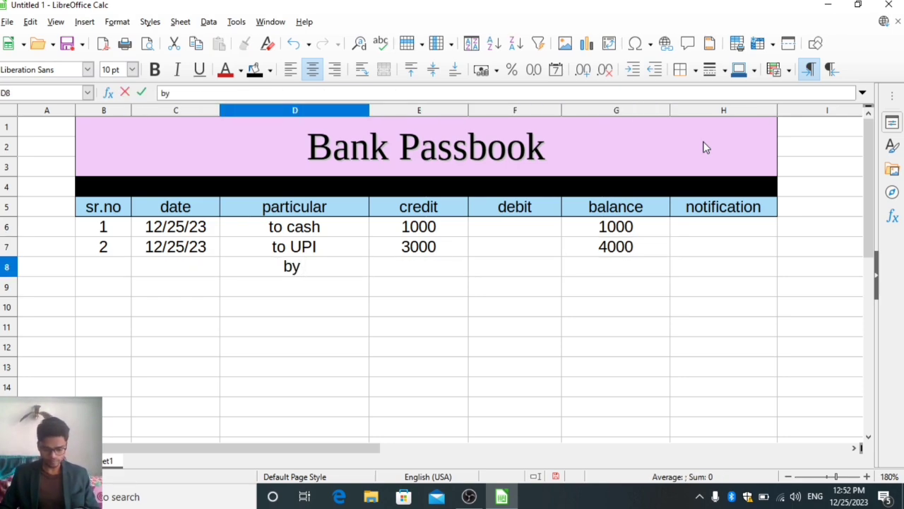
{"action": "type", "text": " self"}
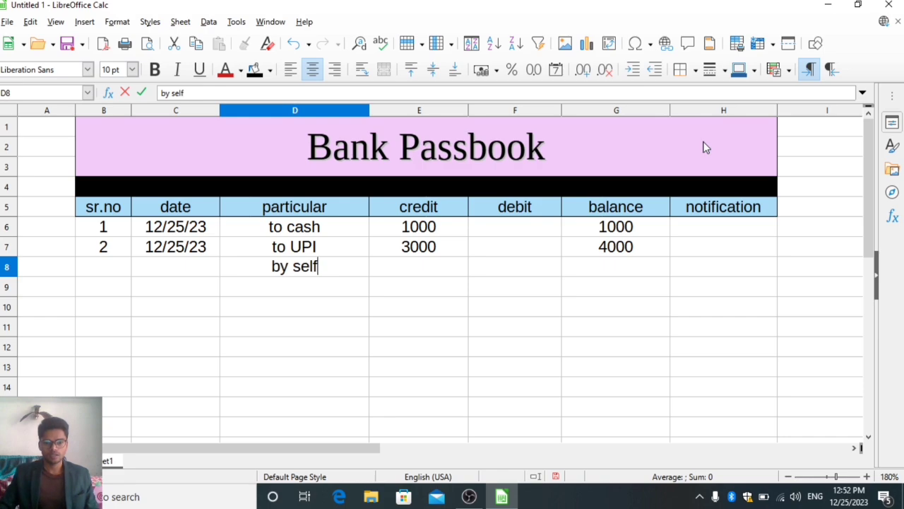
{"action": "key", "text": "Return"}
{"action": "key", "text": "Up"}
{"action": "key", "text": "Right"}
{"action": "key", "text": "Left"}
{"action": "key", "text": "Left"}
{"action": "key", "text": "Left"}
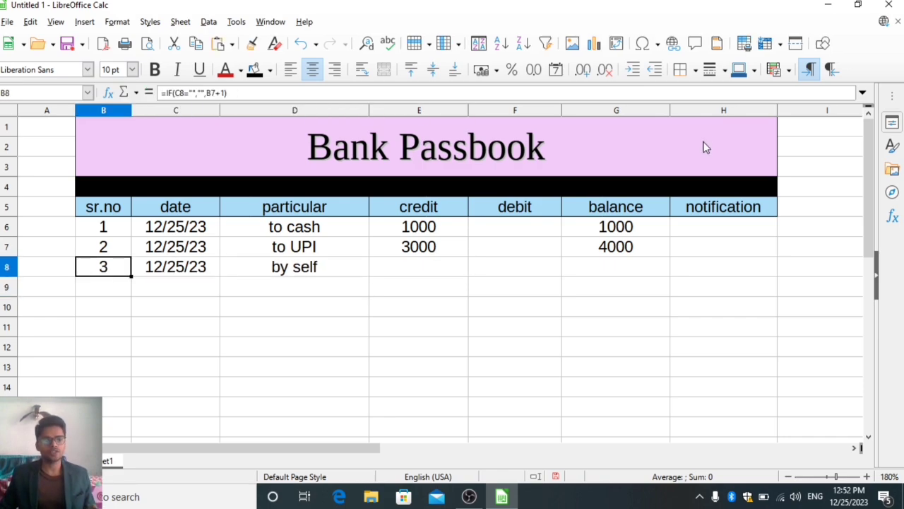
Enter a debit of 3000 in F8 and select G8 to check the running balance.
{"action": "key", "text": "Right"}
{"action": "key", "text": "Right"}
{"action": "key", "text": "Right"}
{"action": "key", "text": "Right"}
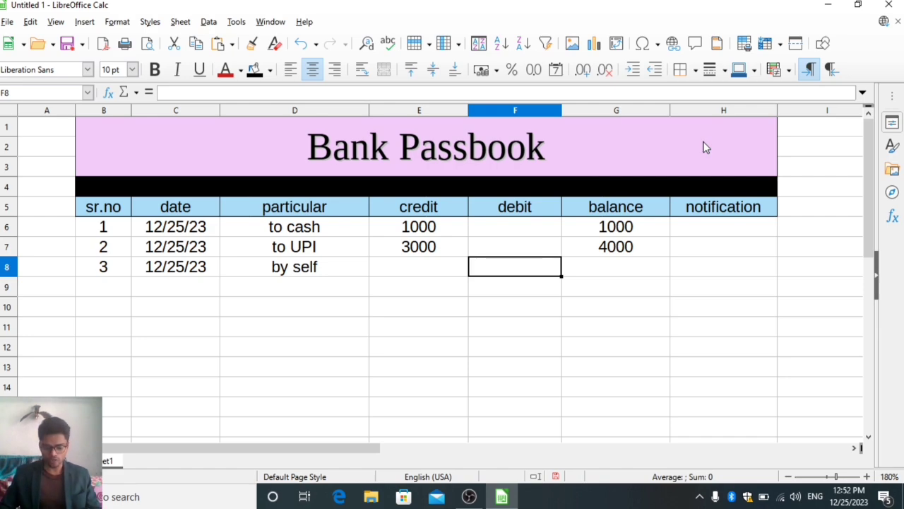
{"action": "type", "text": "3000"}
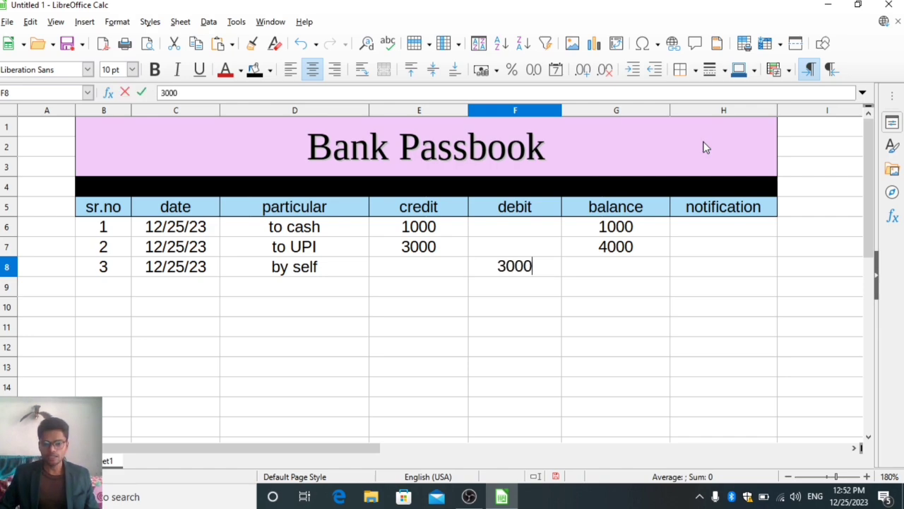
{"action": "key", "text": "Return"}
{"action": "key", "text": "Up"}
{"action": "key", "text": "Right"}
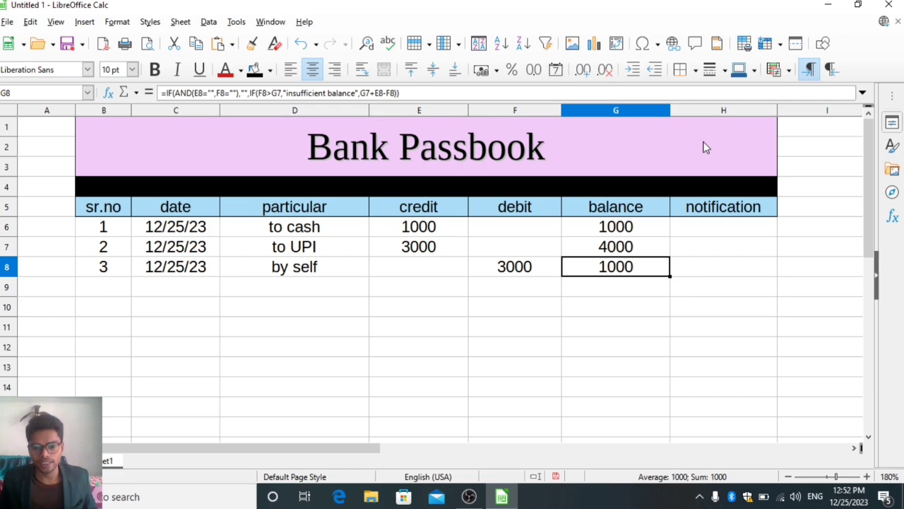
Change the debit in F8 to 3001 and check the balance in G8 and the notification in H8.
{"action": "key", "text": "Left"}
{"action": "key", "text": "F2"}
{"action": "key", "text": "BackSpace"}
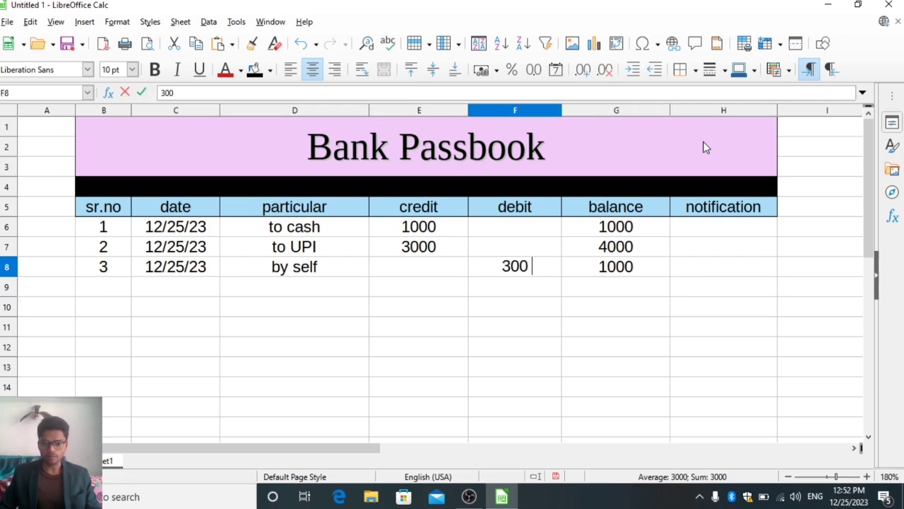
{"action": "type", "text": "1"}
{"action": "key", "text": "Return"}
{"action": "key", "text": "Right"}
{"action": "key", "text": "Up"}
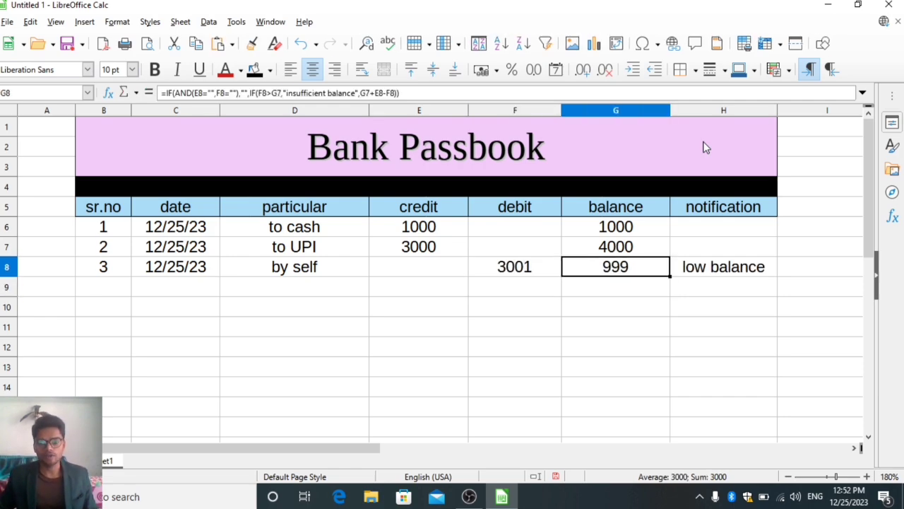
{"action": "key", "text": "Right"}
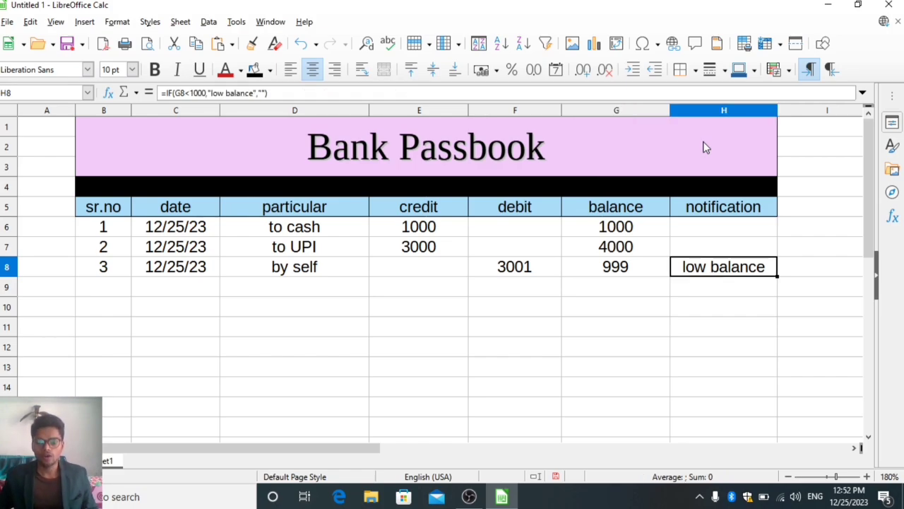
{"action": "key", "text": "Left"}
{"action": "key", "text": "Right"}
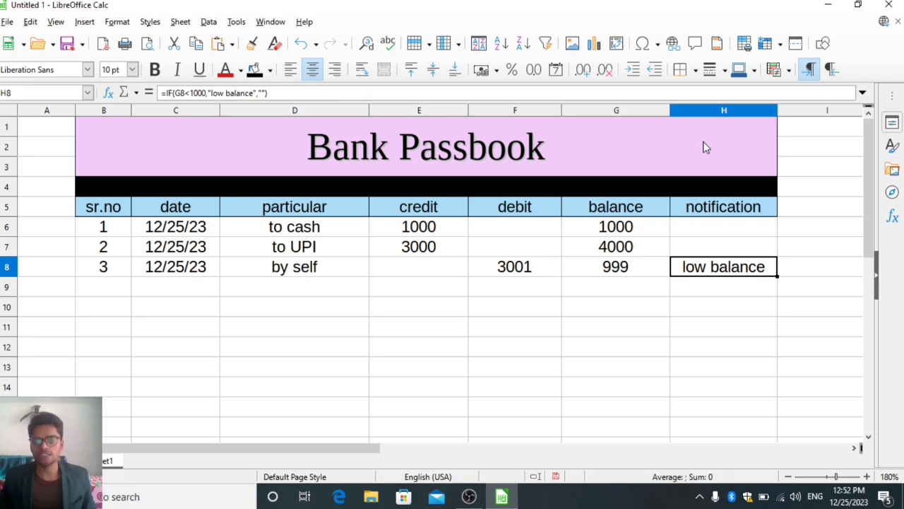
Change the debit in F8 to 4000 to test withdrawing the whole balance.
{"action": "key", "text": "Left"}
{"action": "key", "text": "Left"}
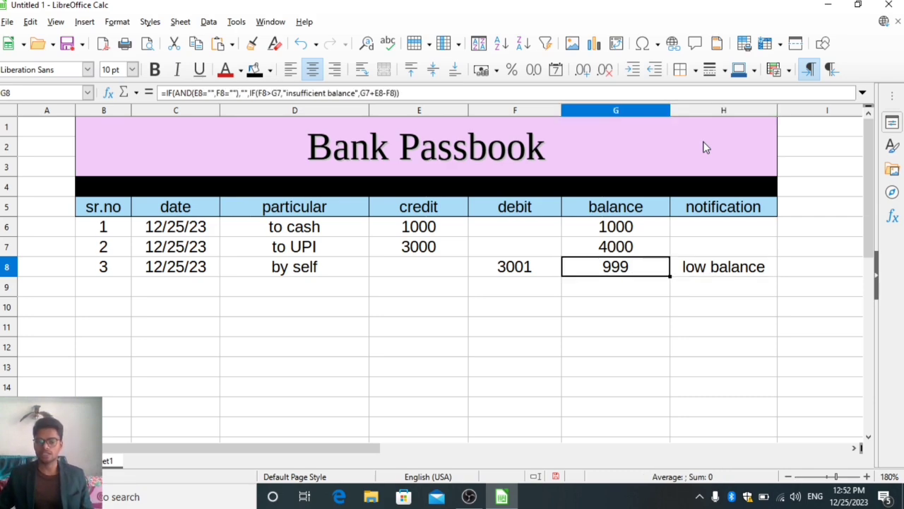
{"action": "type", "text": "40000"}
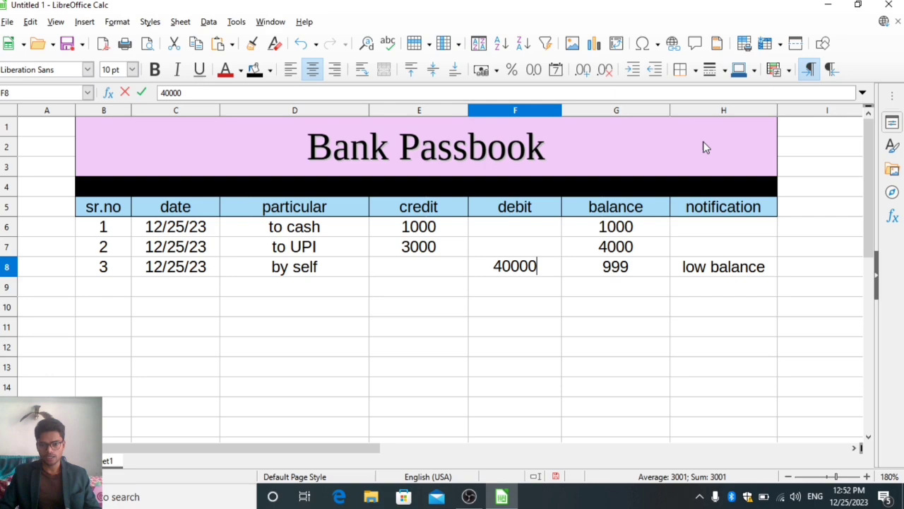
{"action": "key", "text": "BackSpace"}
{"action": "key", "text": "Return"}
{"action": "key", "text": "Right"}
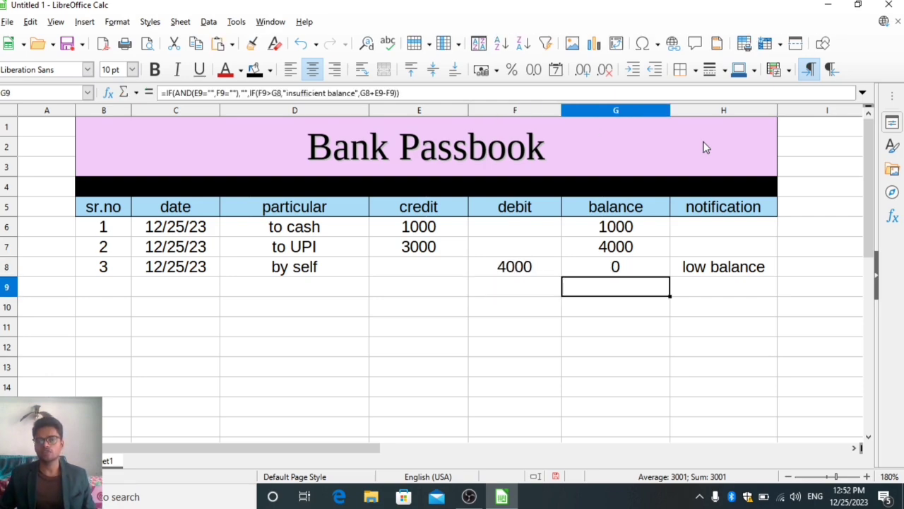
Change the debit in F8 to 4001 to test an overdraw and select G8 to check the balance formula.
{"action": "key", "text": "Up"}
{"action": "key", "text": "Left"}
{"action": "type", "text": "4001"}
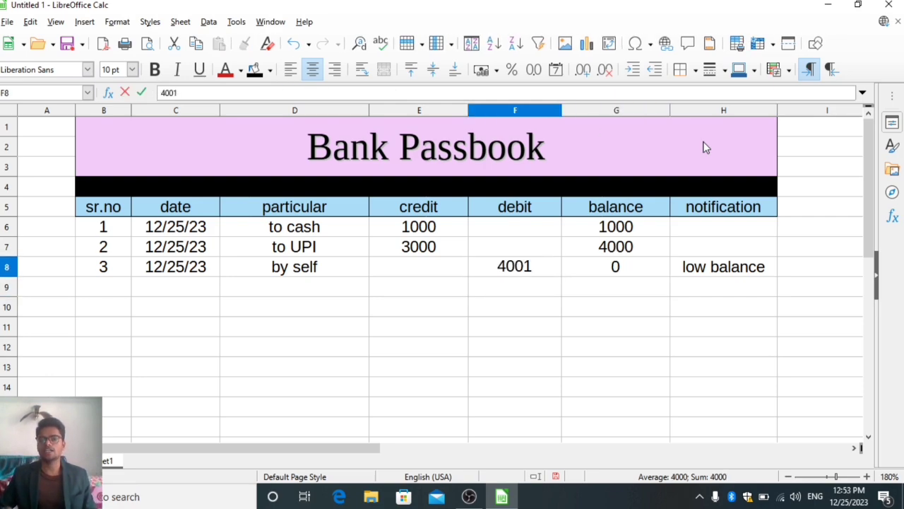
{"action": "key", "text": "Return"}
{"action": "key", "text": "Right"}
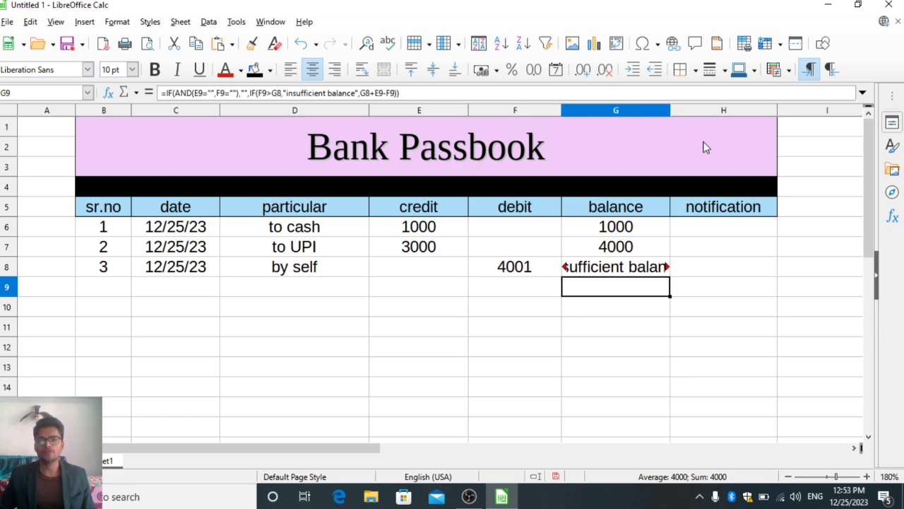
{"action": "key", "text": "Up"}
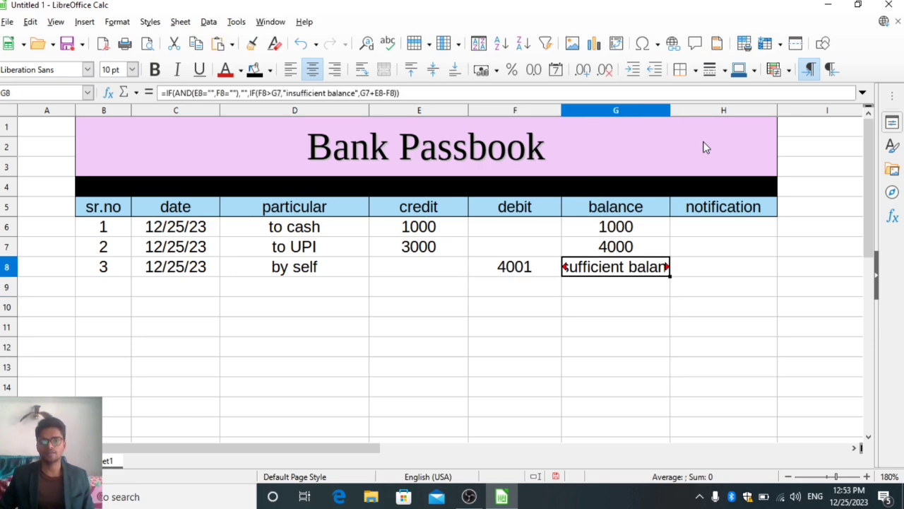
Set the debit in F8 to 3500 and check the balance in G8.
{"action": "key", "text": "Left"}
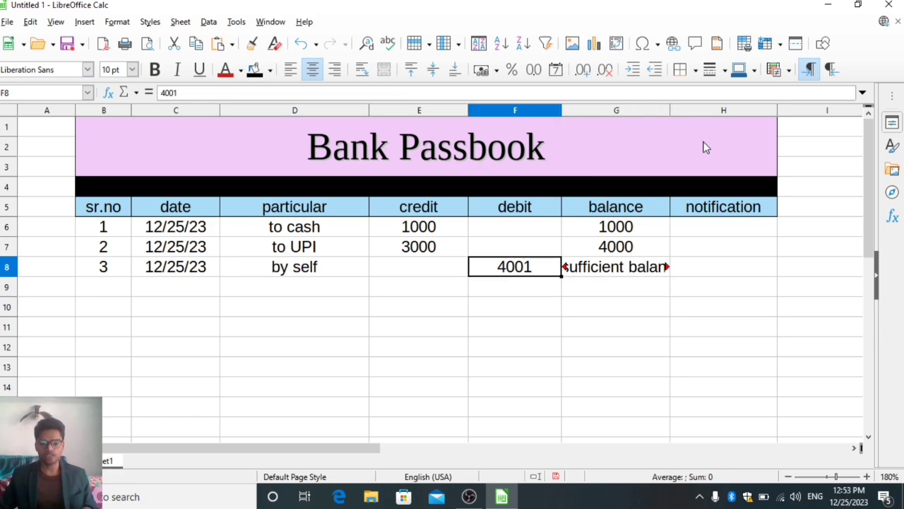
{"action": "type", "text": "3500"}
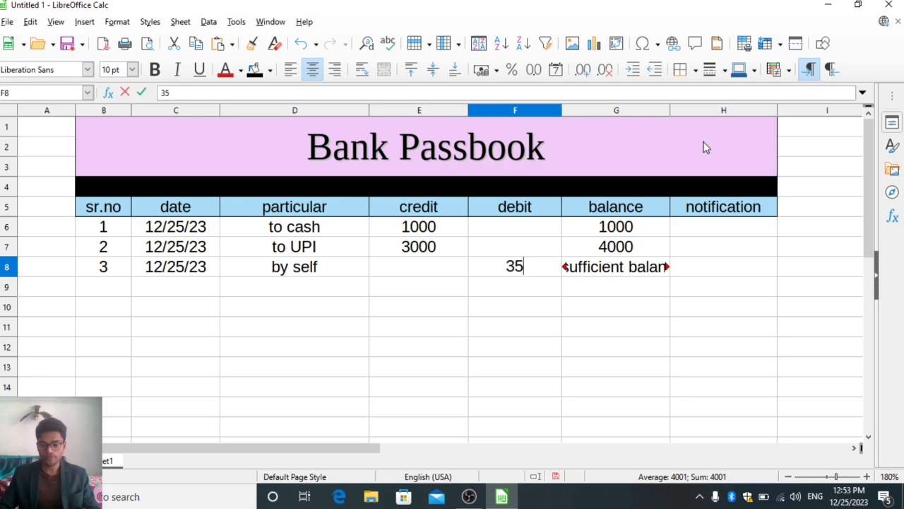
{"action": "key", "text": "Return"}
{"action": "key", "text": "Right"}
{"action": "key", "text": "Up"}
{"action": "key", "text": "Up"}
{"action": "key", "text": "Up"}
{"action": "key", "text": "Up"}
{"action": "key", "text": "Up"}
{"action": "key", "text": "Up"}
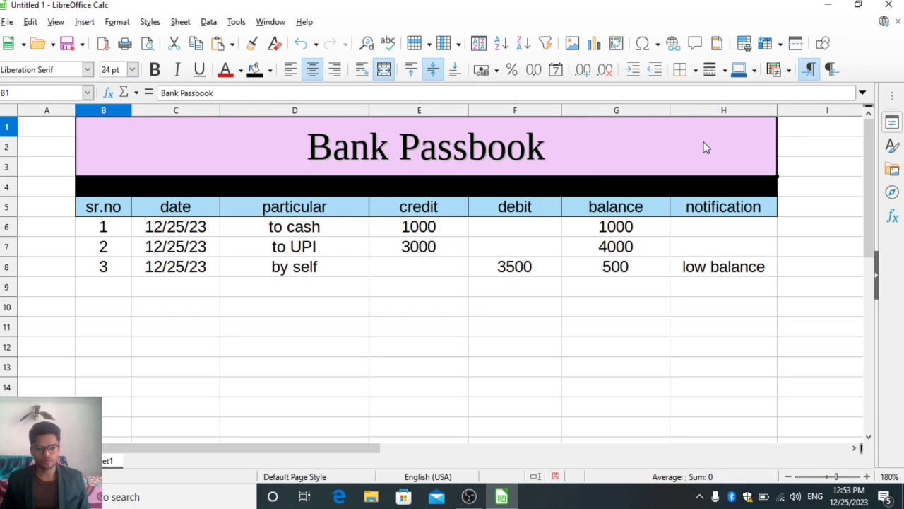
Review the header row, the first entry from serial number to notification, and the notification cells below it.
{"action": "key", "text": "Down"}
{"action": "key", "text": "Down"}
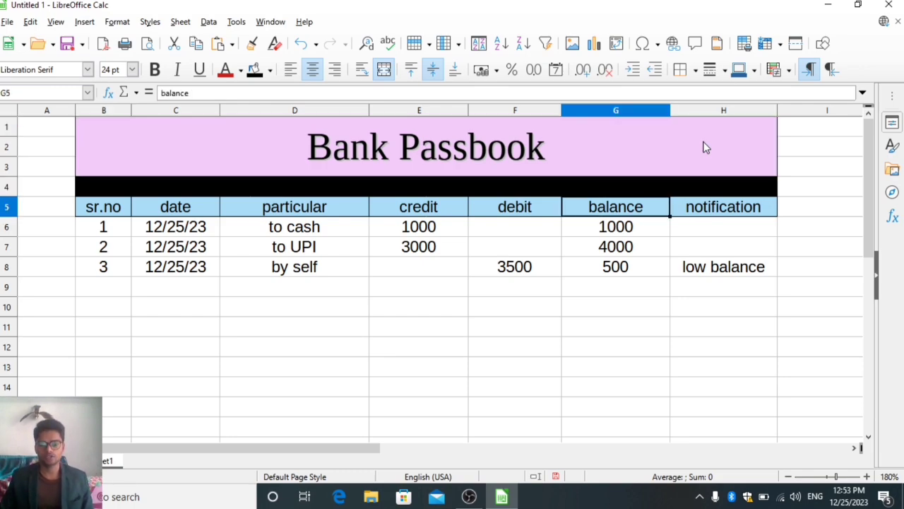
{"action": "key", "text": "Left"}
{"action": "key", "text": "Left"}
{"action": "key", "text": "Left"}
{"action": "key", "text": "Left"}
{"action": "key", "text": "Down"}
{"action": "key", "text": "Left"}
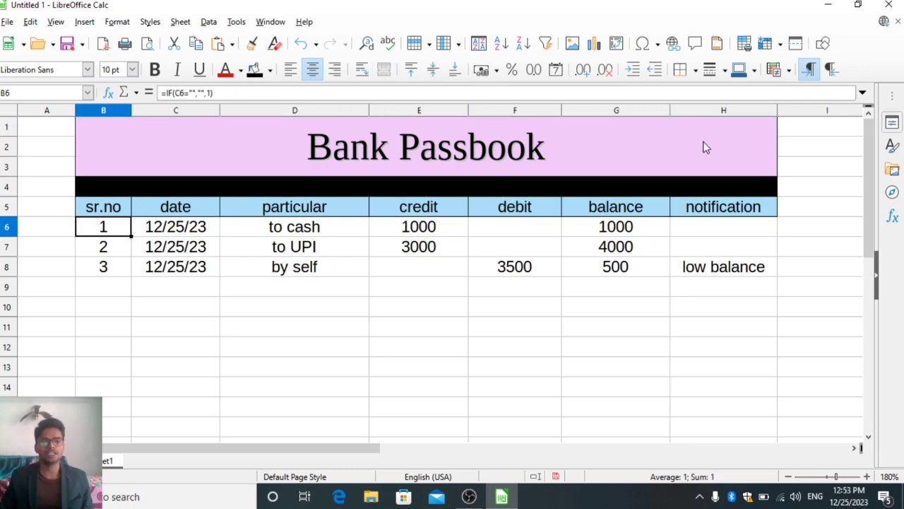
{"action": "key", "text": "Right"}
{"action": "key", "text": "Right"}
{"action": "key", "text": "Right"}
{"action": "key", "text": "Right"}
{"action": "key", "text": "Right"}
{"action": "key", "text": "Right"}
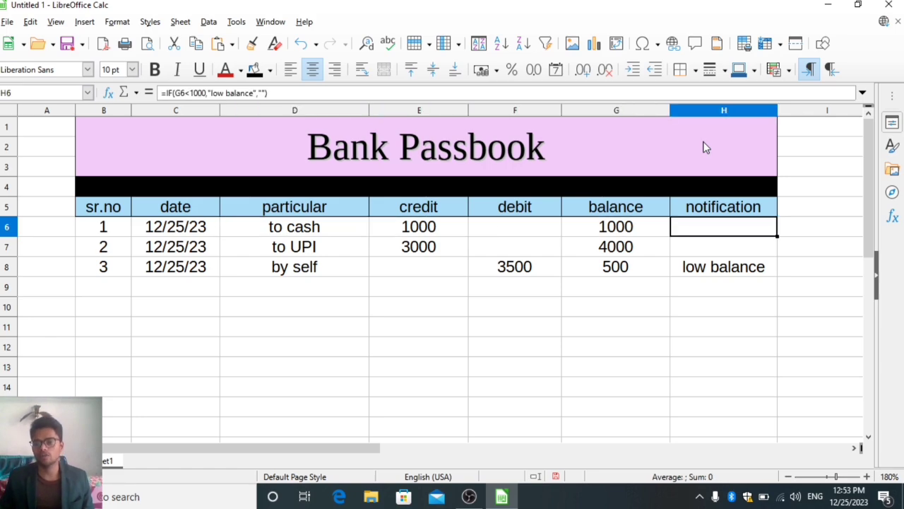
{"action": "key", "text": "Down"}
{"action": "key", "text": "Down"}
{"action": "key", "text": "Down"}
{"action": "key", "text": "Down"}
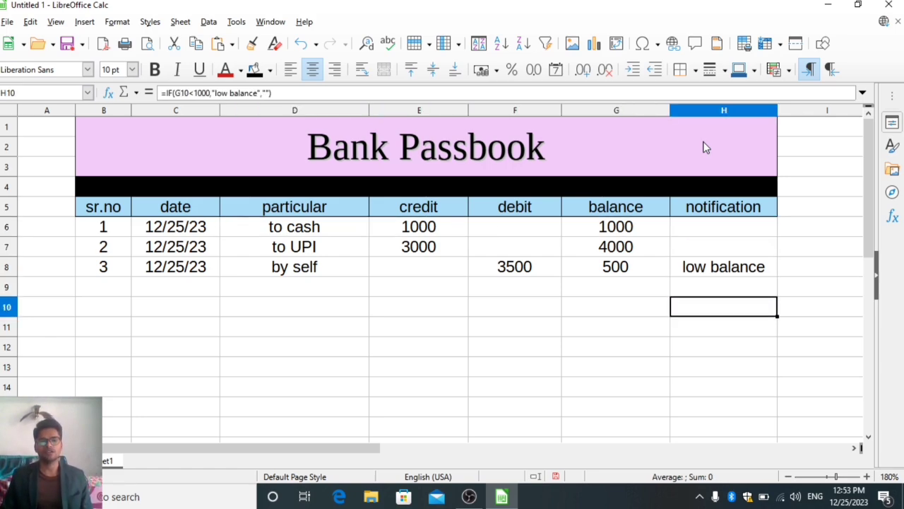
Enter "interest" as the particular in D9.
{"action": "key", "text": "Left"}
{"action": "key", "text": "Left"}
{"action": "key", "text": "Left"}
{"action": "key", "text": "Left"}
{"action": "key", "text": "Up"}
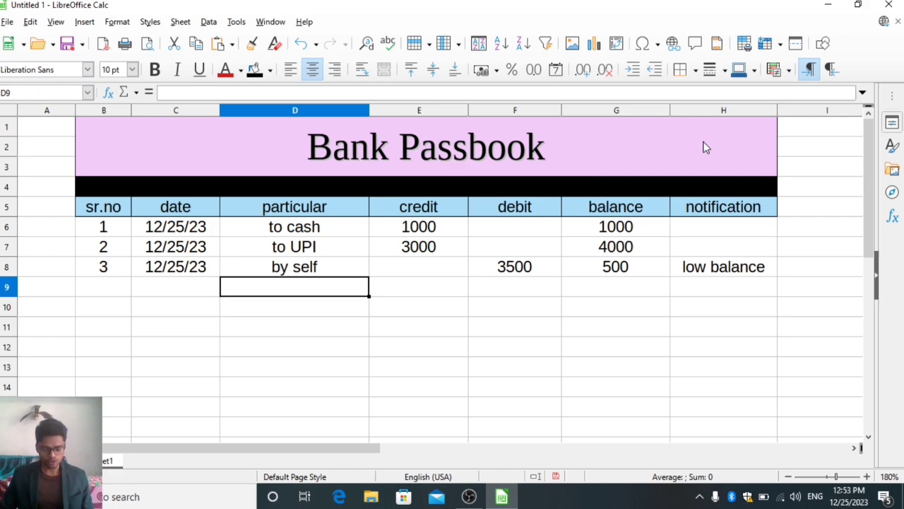
{"action": "type", "text": "interes"}
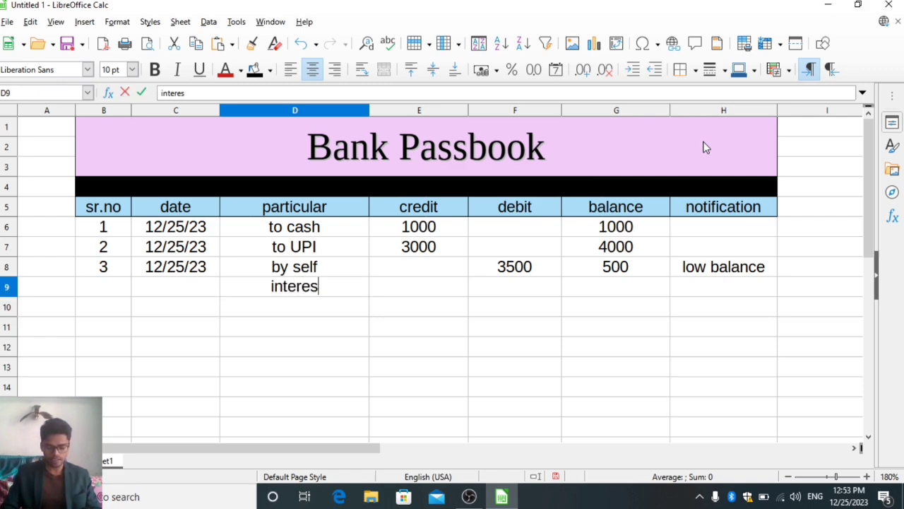
{"action": "type", "text": "t rate"}
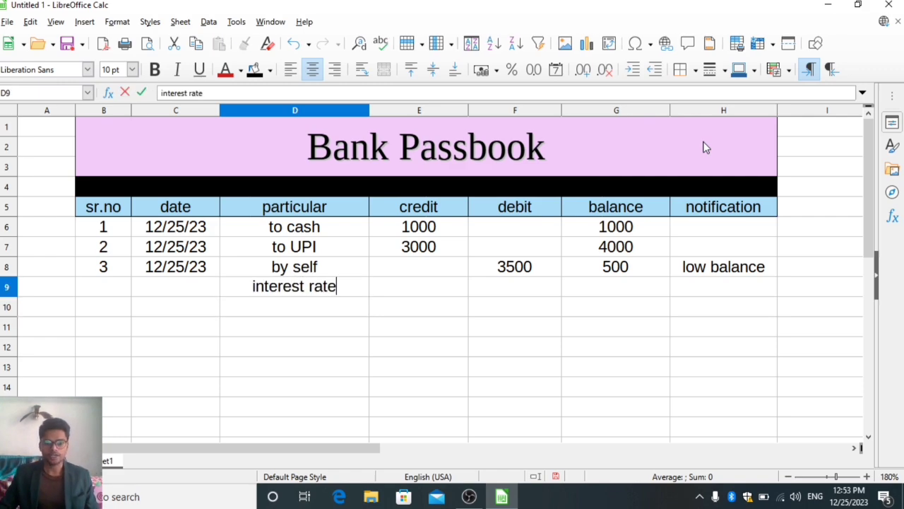
{"action": "key", "text": "BackSpace"}
{"action": "key", "text": "BackSpace"}
{"action": "key", "text": "BackSpace"}
{"action": "key", "text": "BackSpace"}
{"action": "key", "text": "BackSpace"}
{"action": "key", "text": "Return"}
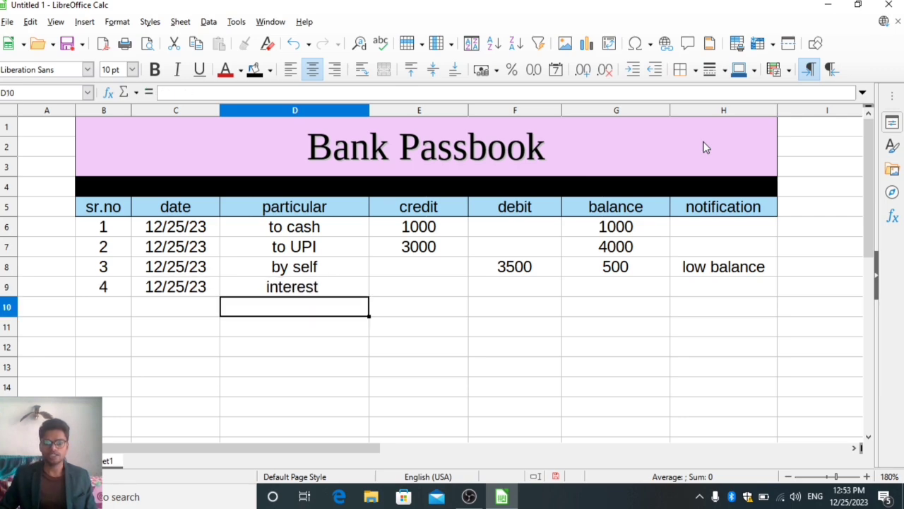
Enter a credit of 200 in E9, check its balance, and select D10 for a fifth transaction.
{"action": "key", "text": "Up"}
{"action": "key", "text": "Right"}
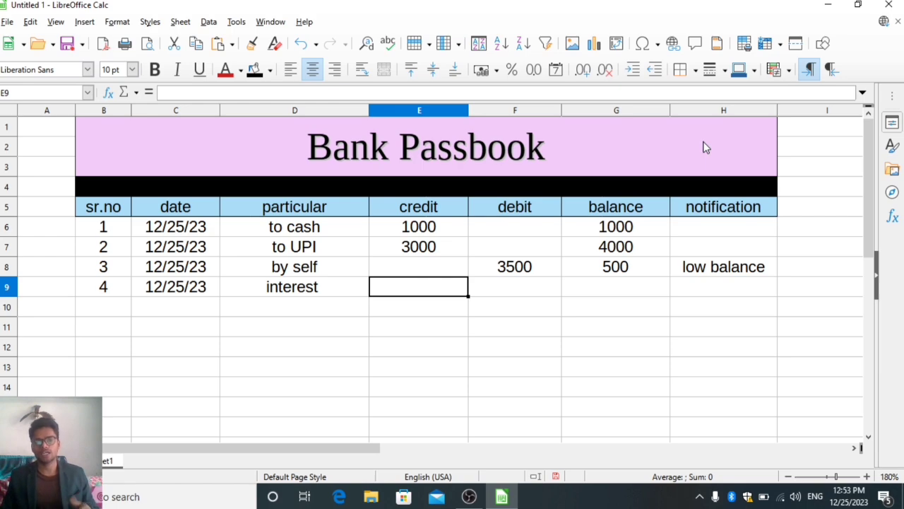
{"action": "type", "text": "200"}
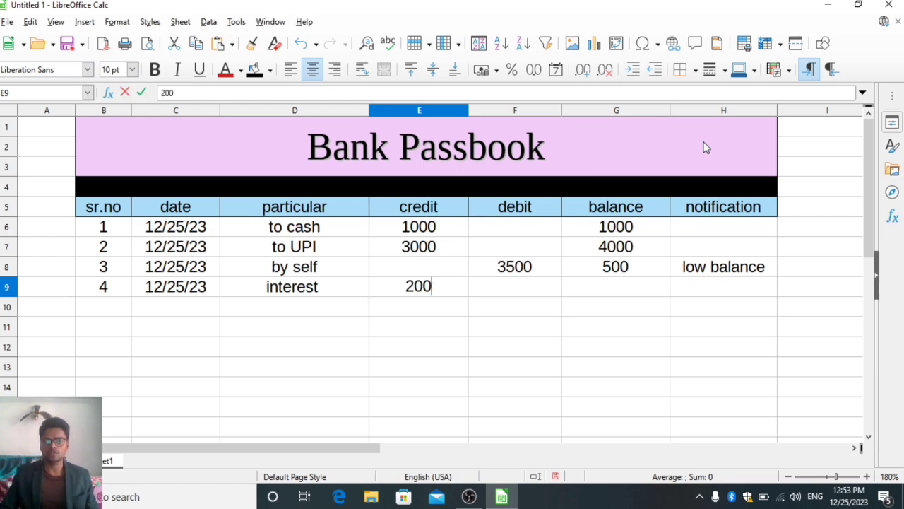
{"action": "key", "text": "Return"}
{"action": "key", "text": "Up"}
{"action": "key", "text": "Right"}
{"action": "key", "text": "Right"}
{"action": "key", "text": "Down"}
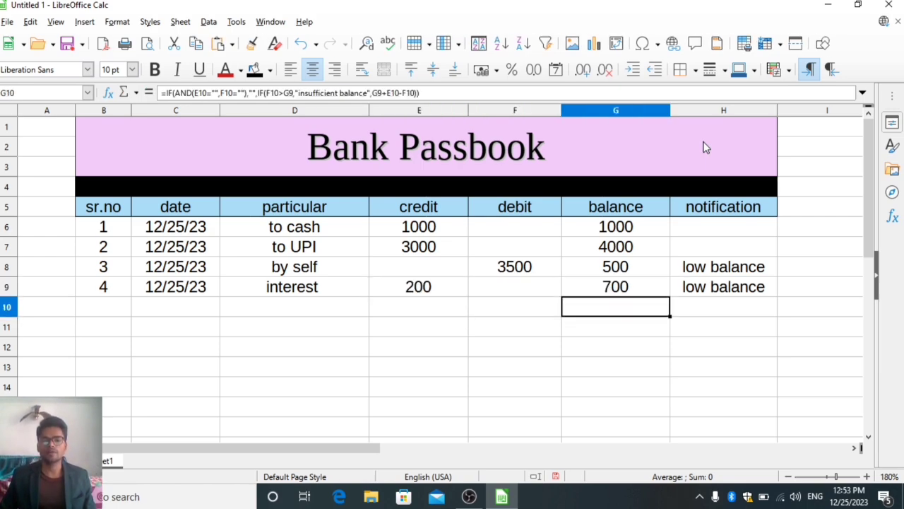
{"action": "key", "text": "Left"}
{"action": "key", "text": "Left"}
{"action": "key", "text": "Left"}
{"action": "type", "text": "to"}
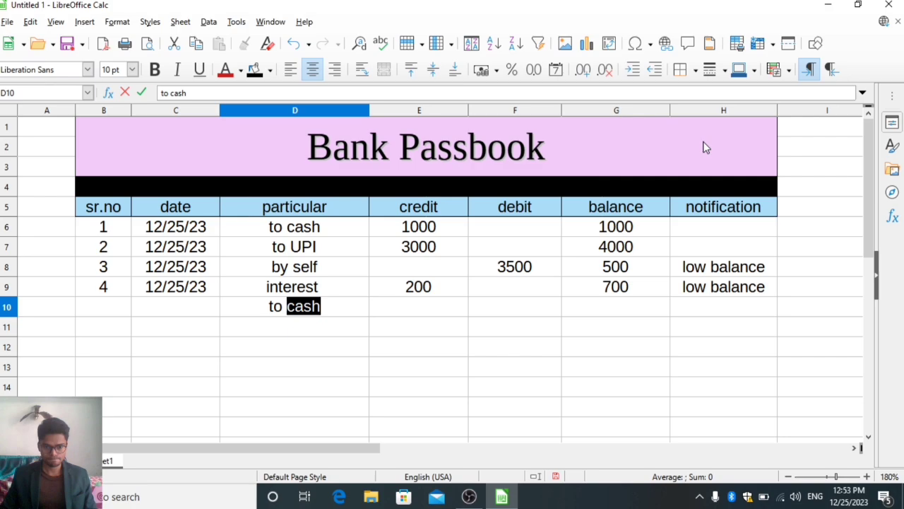
{"action": "key", "text": "BackSpace"}
{"action": "key", "text": "BackSpace"}
{"action": "key", "text": "BackSpace"}
{"action": "key", "text": "BackSpace"}
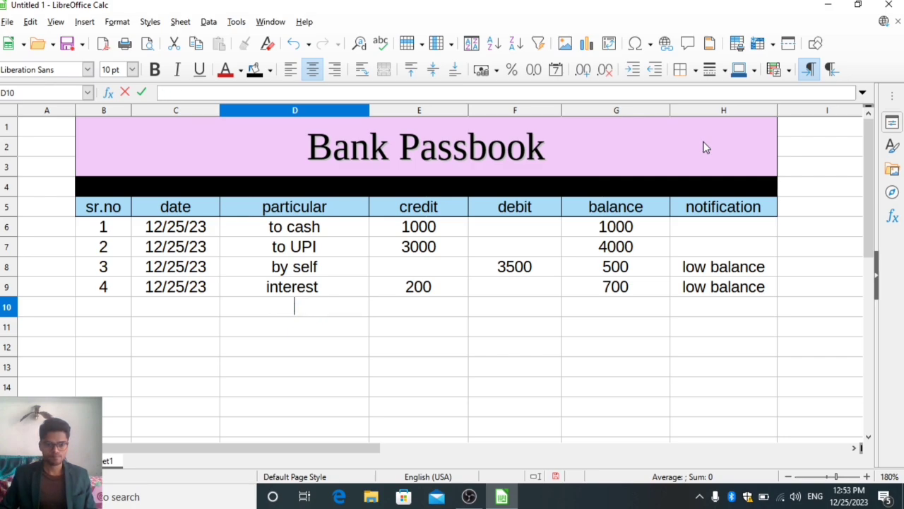
{"action": "key", "text": "Escape"}
Enter "to UPI" as the particular in D10 and select the credit cell E10.
{"action": "type", "text": "to UPI"}
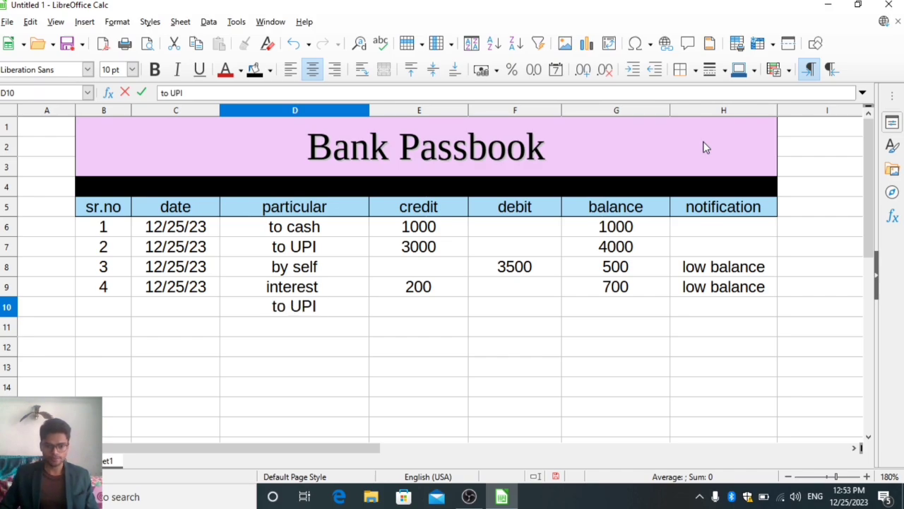
{"action": "key", "text": "Tab"}
{"action": "key", "text": "Tab"}
{"action": "key", "text": "shift+Tab"}
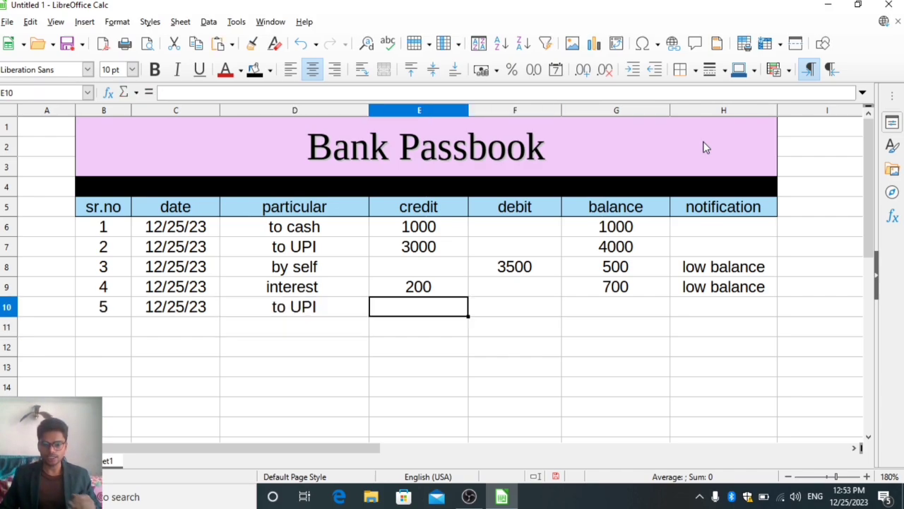
Enter a credit of 300 in E10 and check the running balance in G10.
{"action": "type", "text": "300"}
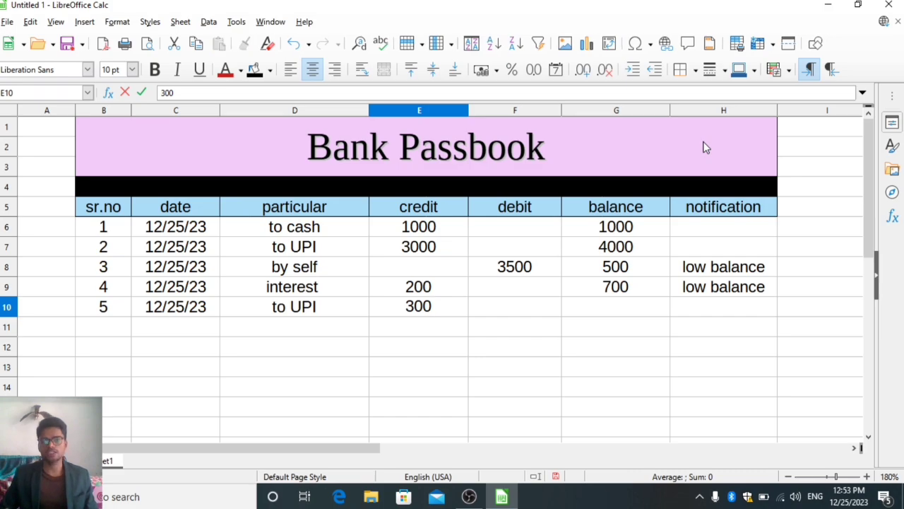
{"action": "key", "text": "Return"}
{"action": "key", "text": "Right"}
{"action": "key", "text": "Right"}
{"action": "key", "text": "Right"}
{"action": "key", "text": "Up"}
{"action": "key", "text": "Left"}
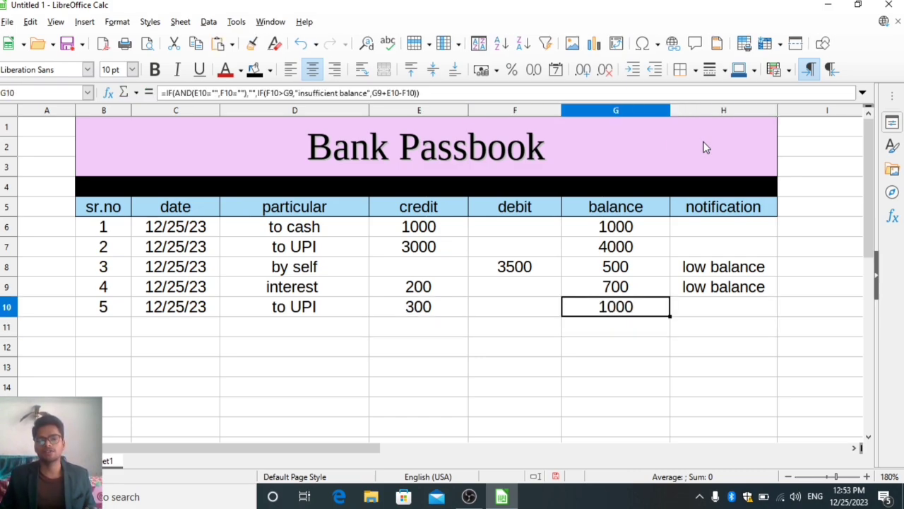
{"action": "key", "text": "Up"}
{"action": "key", "text": "Up"}
{"action": "key", "text": "Up"}
{"action": "key", "text": "Up"}
{"action": "key", "text": "Up"}
{"action": "key", "text": "Up"}
{"action": "key", "text": "Up"}
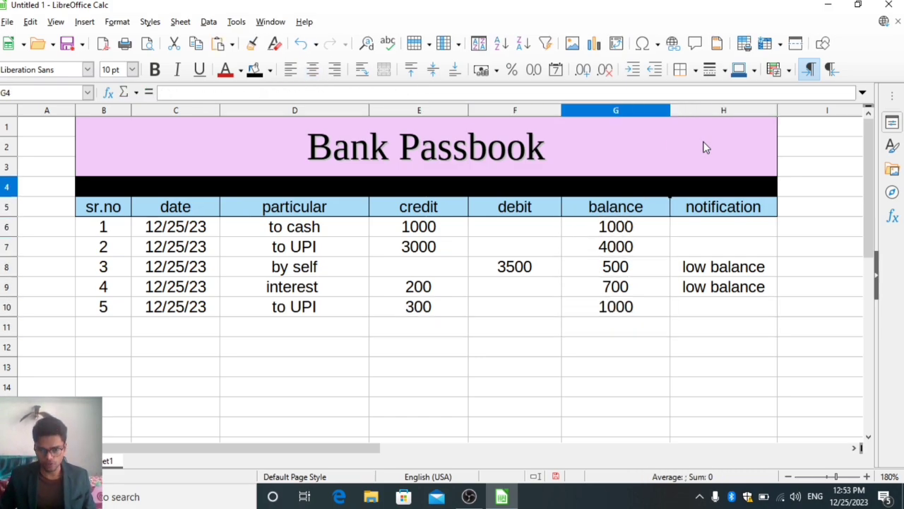